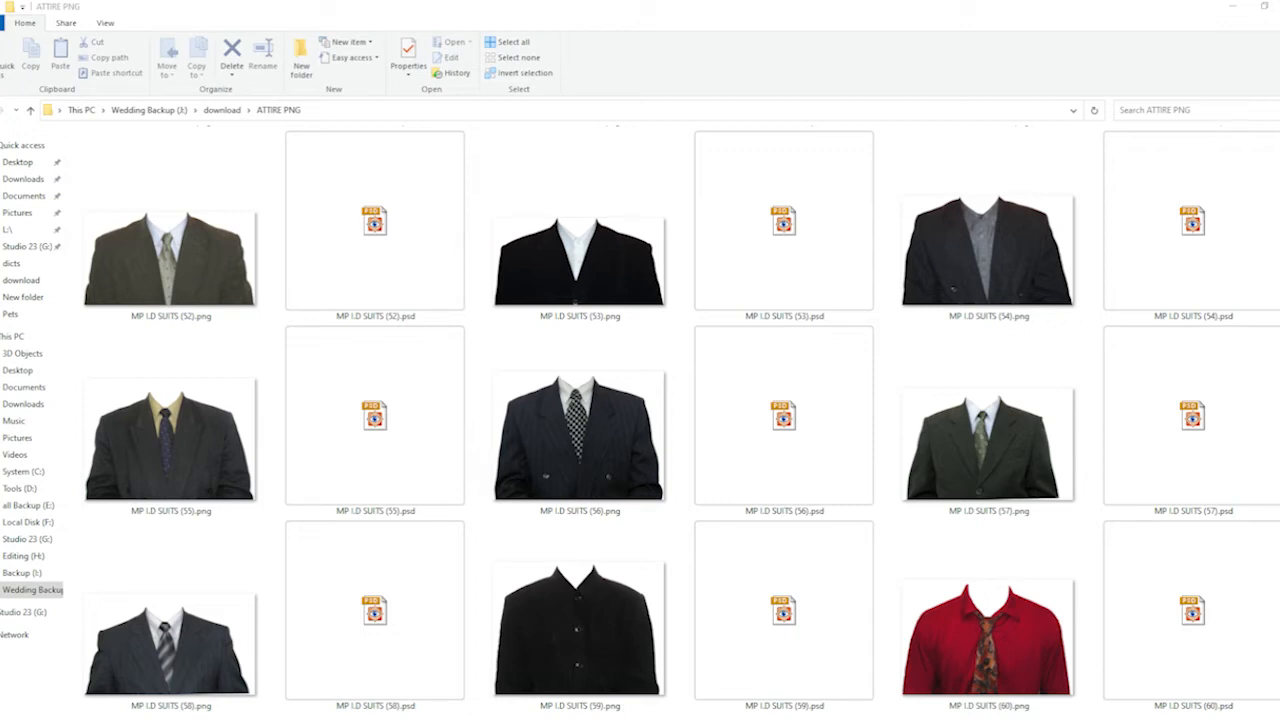
# - Place MP I.D SUITS (17).png from the ATTIRE PNG folder into the portrait document as a new layer
pyautogui.scroll(15, 660, 562)
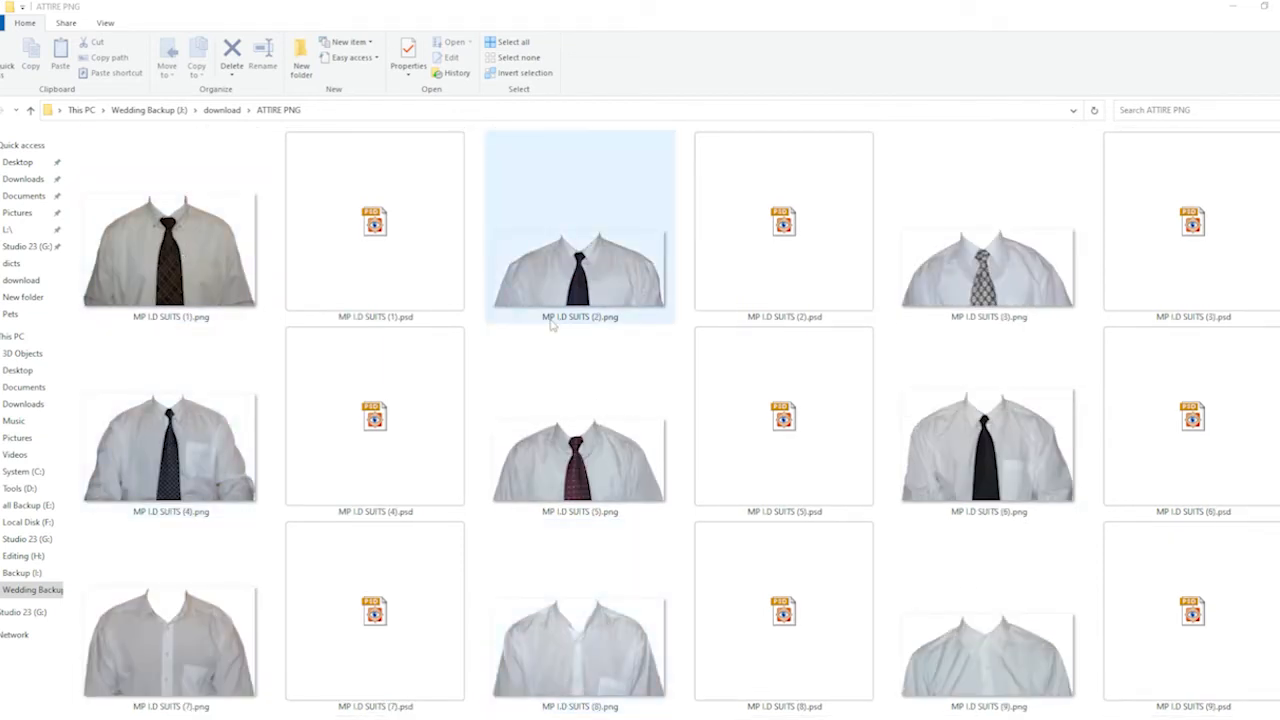
pyautogui.scroll(-5, 563, 283)
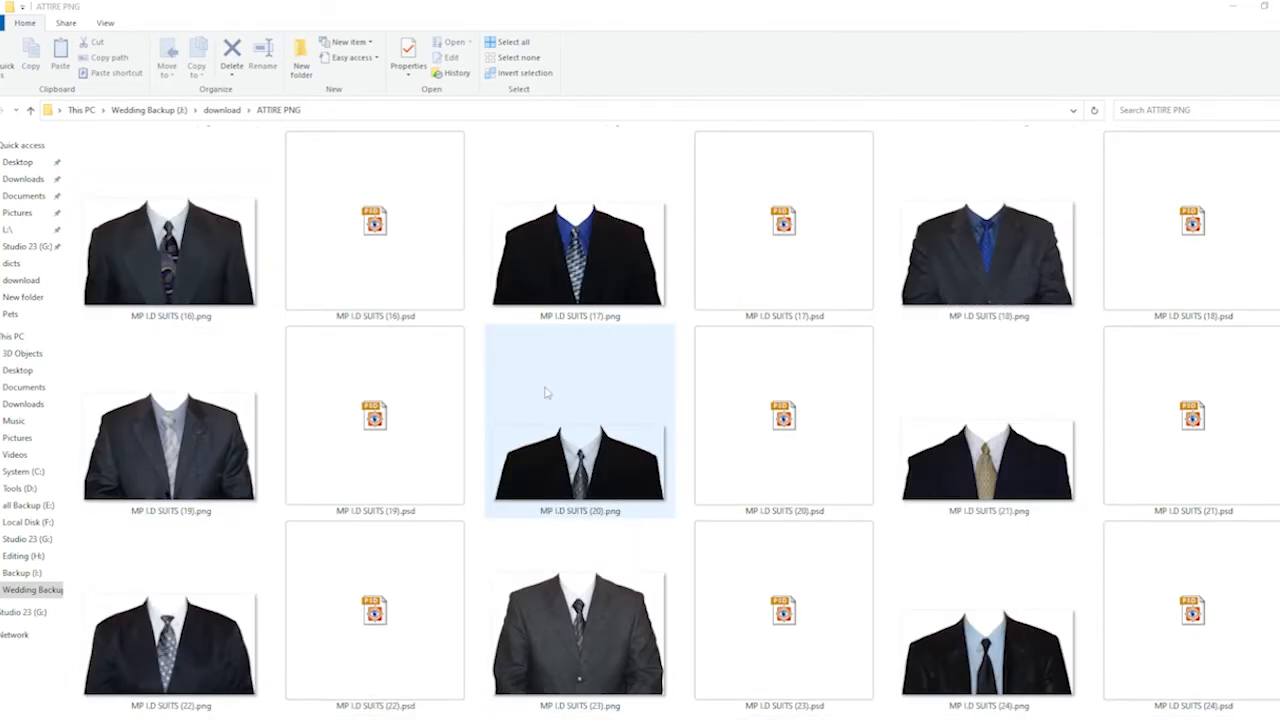
pyautogui.click(579, 282)
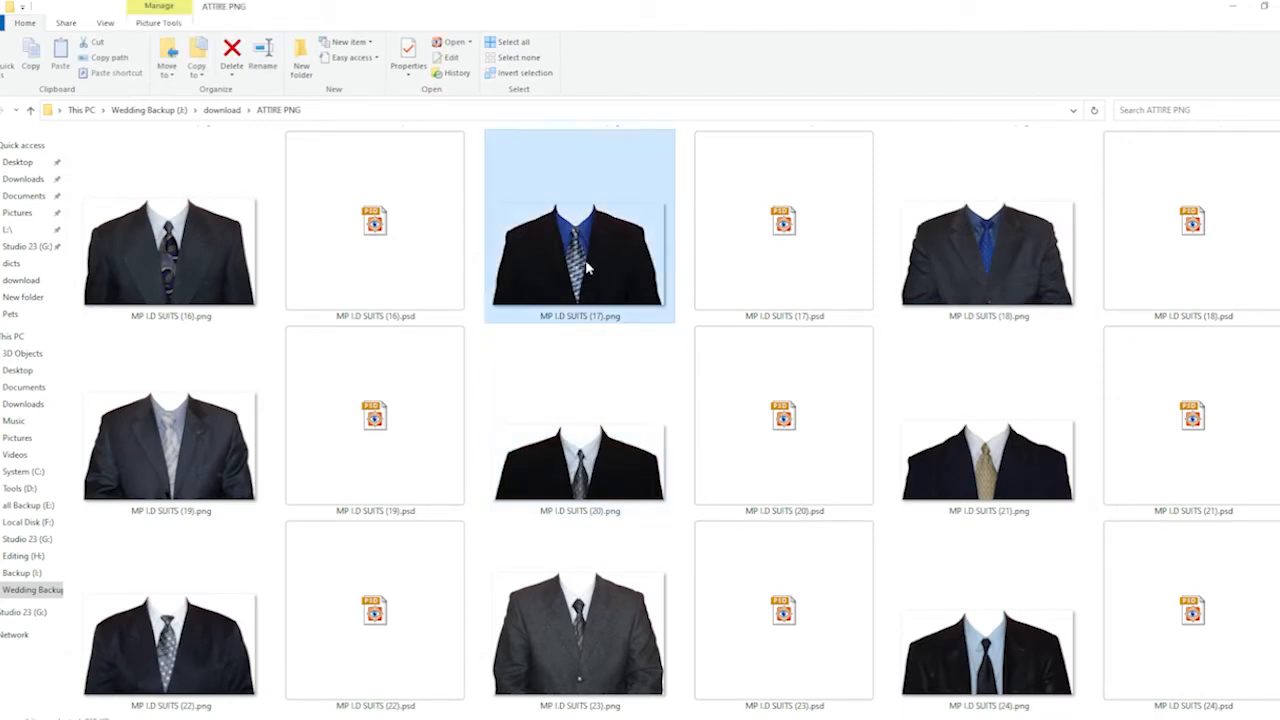
pyautogui.moveTo(576, 274); pyautogui.dragTo(828, 428)
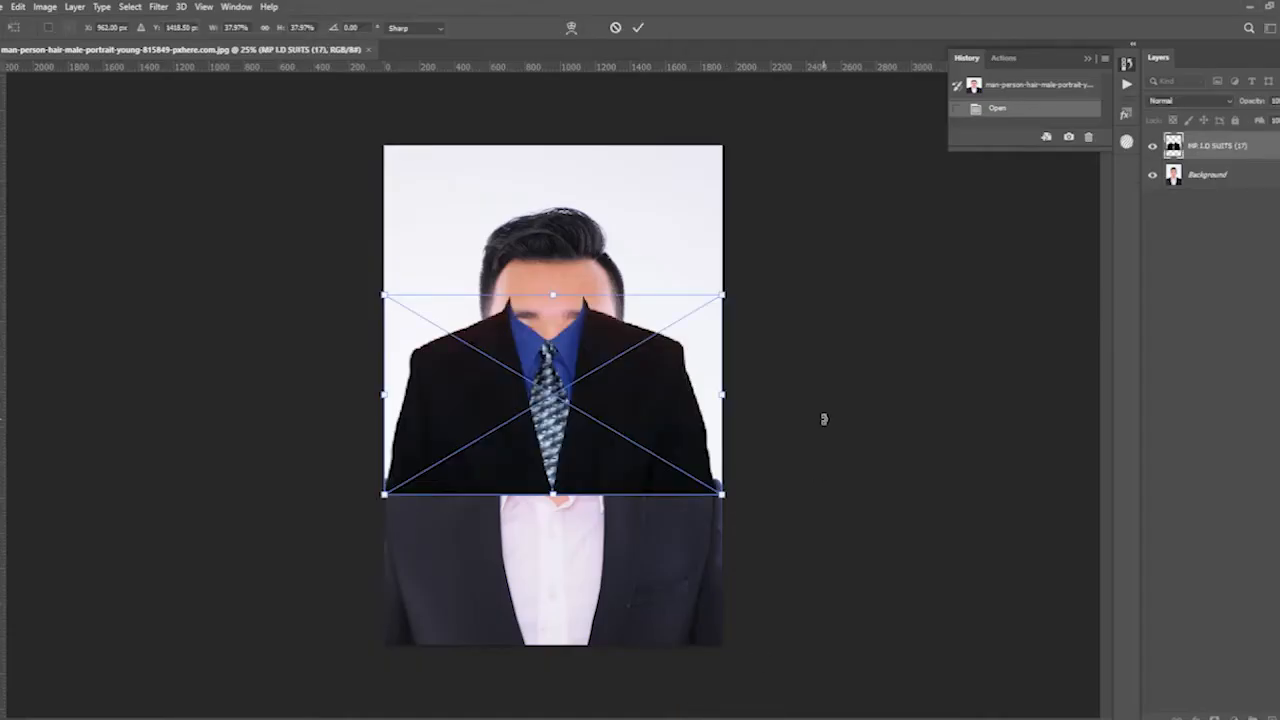
pyautogui.press('Return')
pyautogui.press('t')
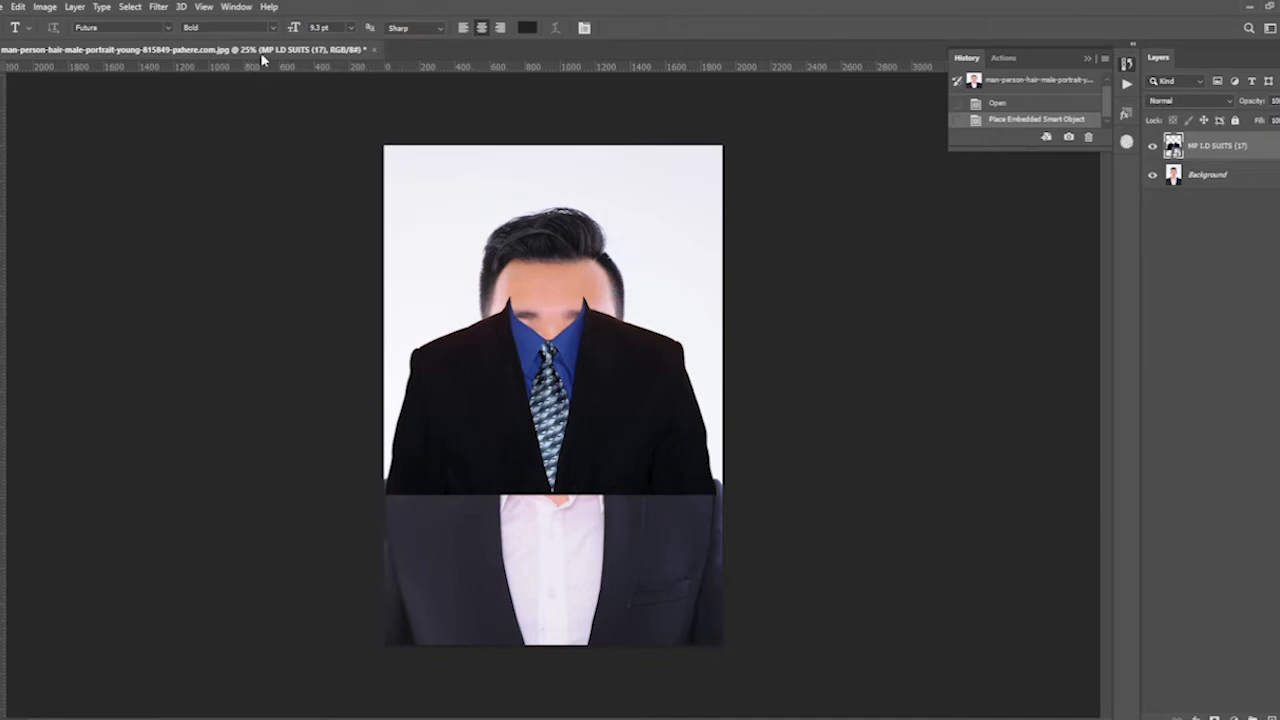
# - Float the portrait's document window and begin a new document using the Photo document type
pyautogui.moveTo(260, 52); pyautogui.dragTo(262, 90)
pyautogui.click(8, 7)
pyautogui.click(20, 24)
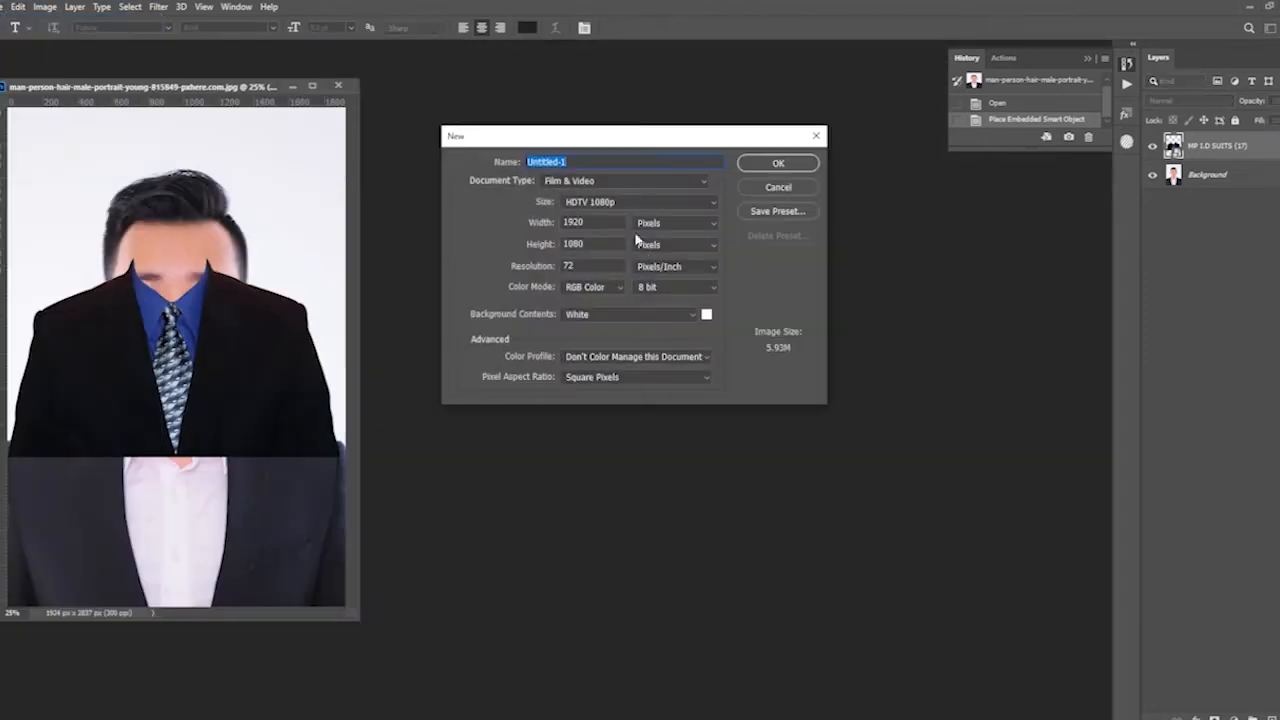
pyautogui.click(595, 183)
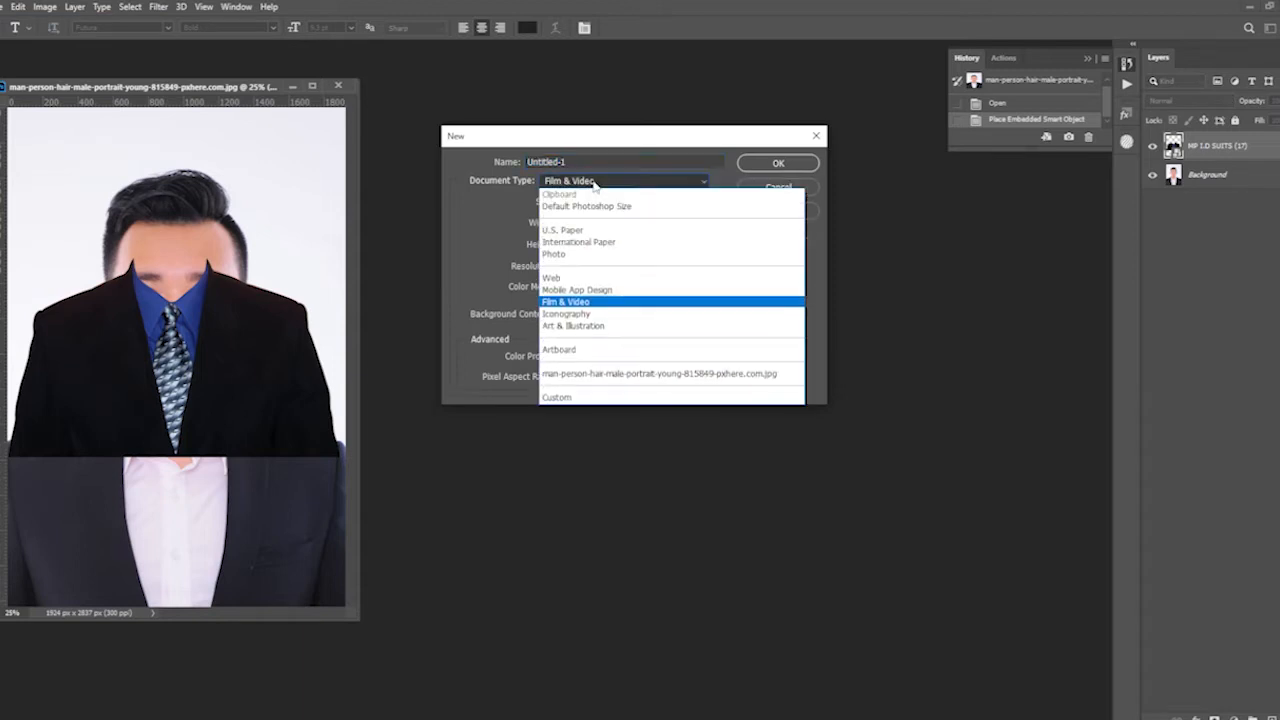
pyautogui.click(617, 243)
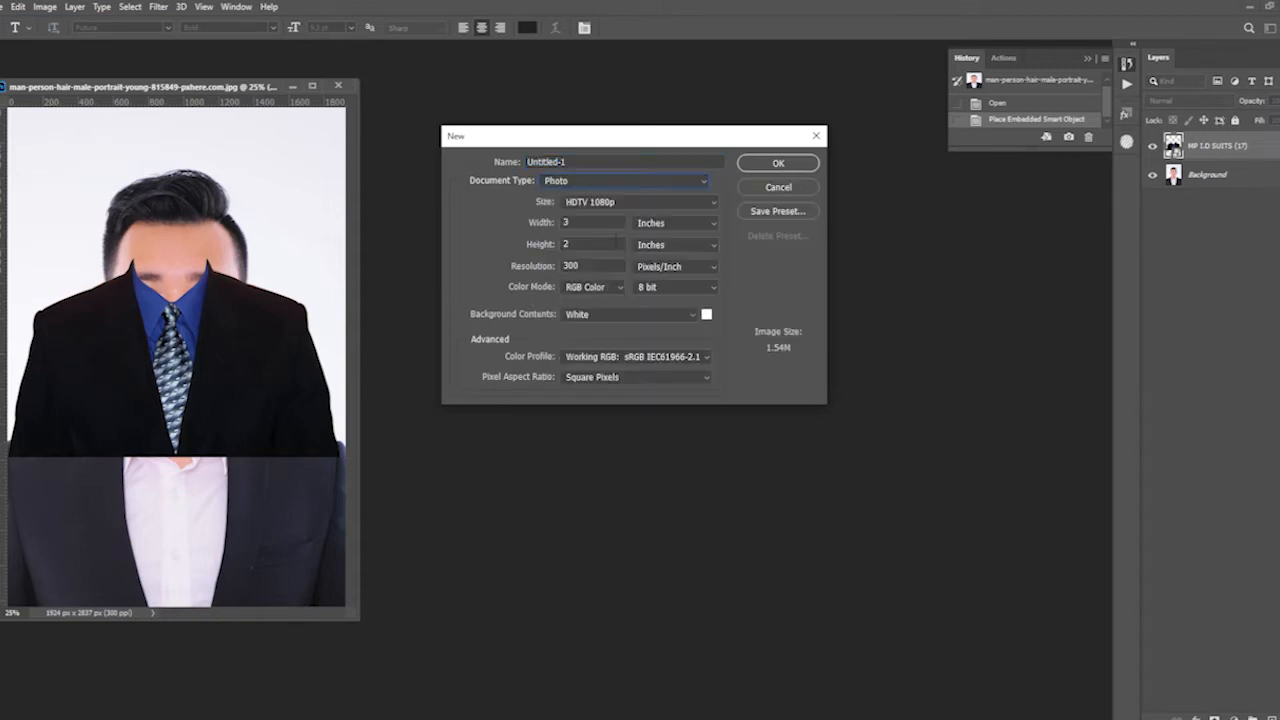
# - Create the new document at 35 mm wide by 45 mm high and place its window beside the portrait
pyautogui.click(667, 221)
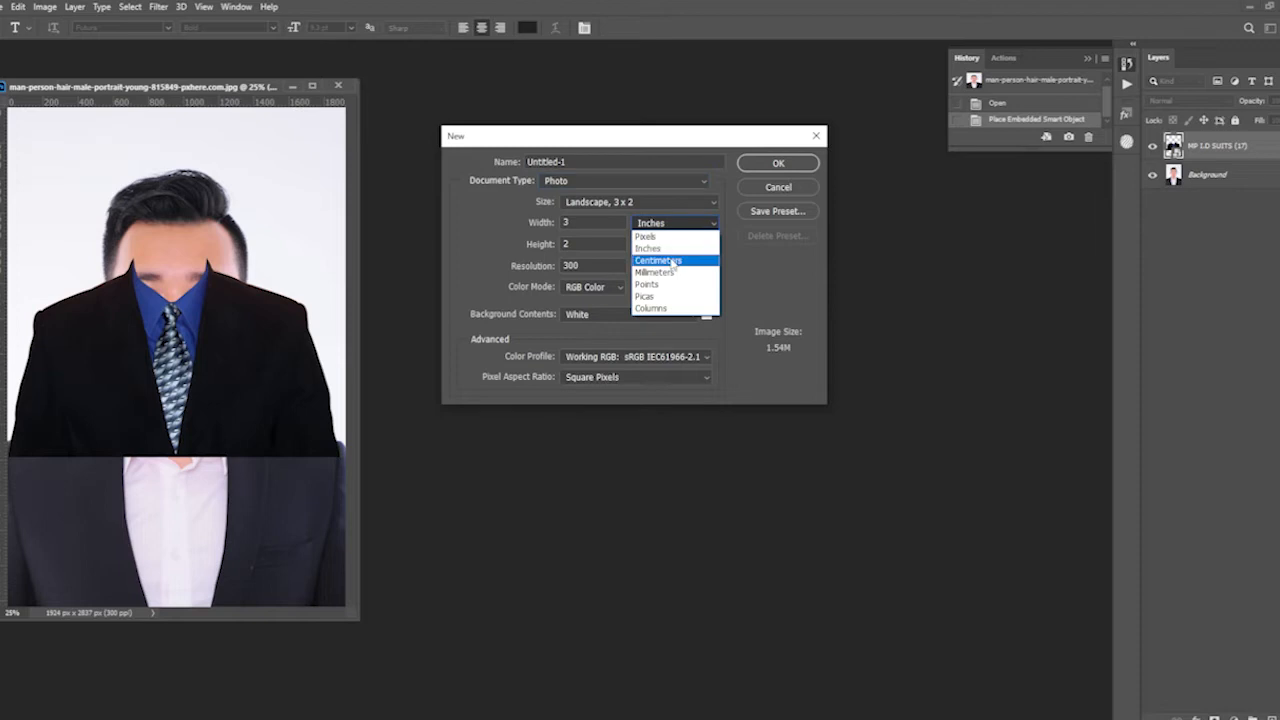
pyautogui.click(670, 261)
pyautogui.click(660, 228)
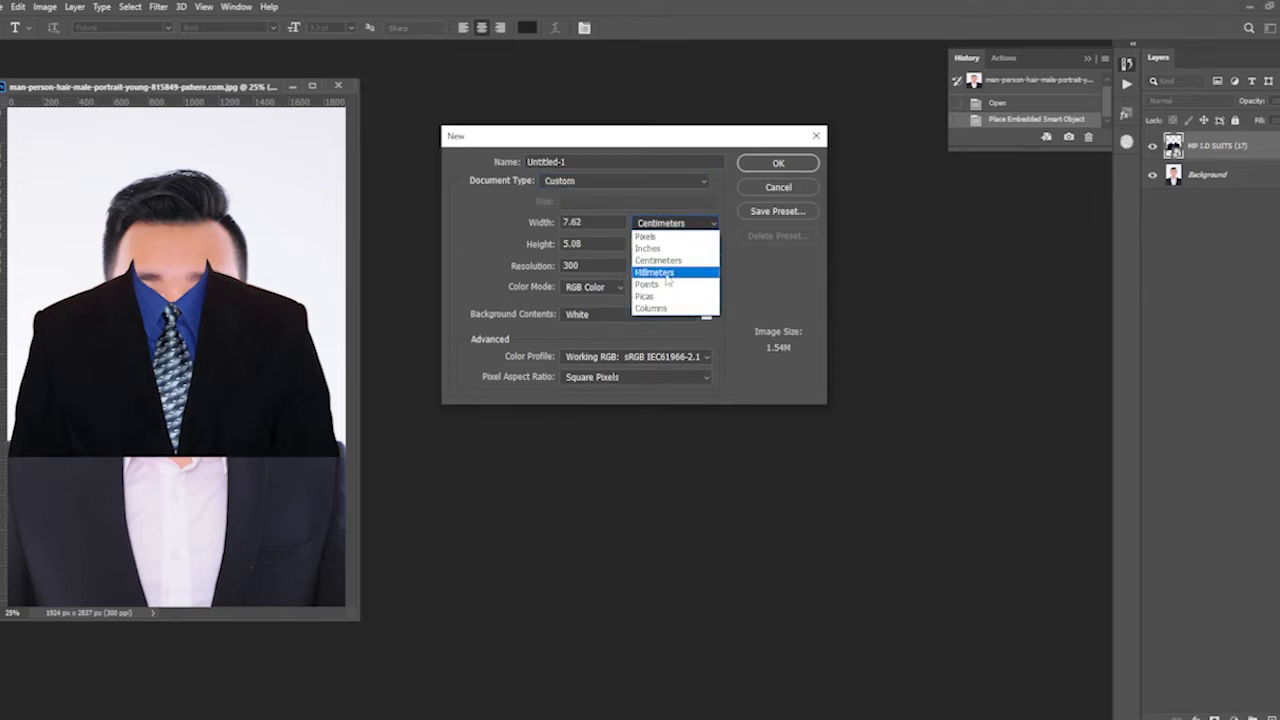
pyautogui.click(668, 276)
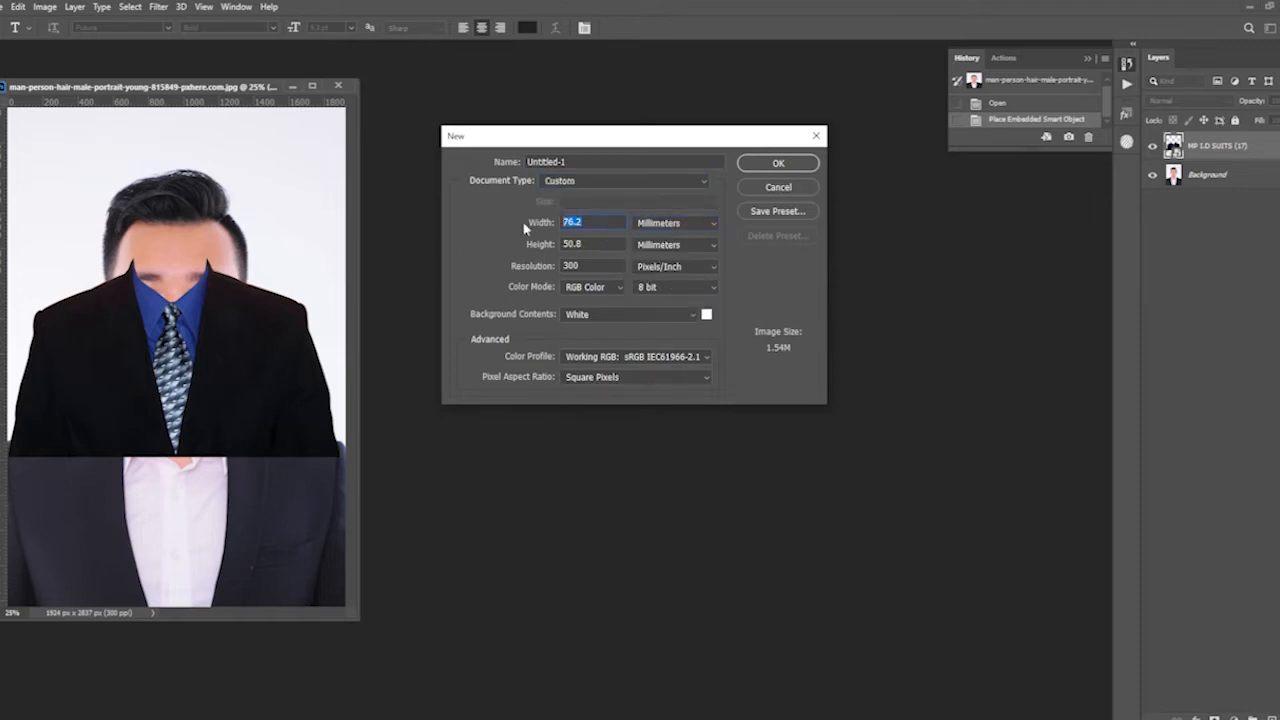
pyautogui.write('35')
pyautogui.write('45')
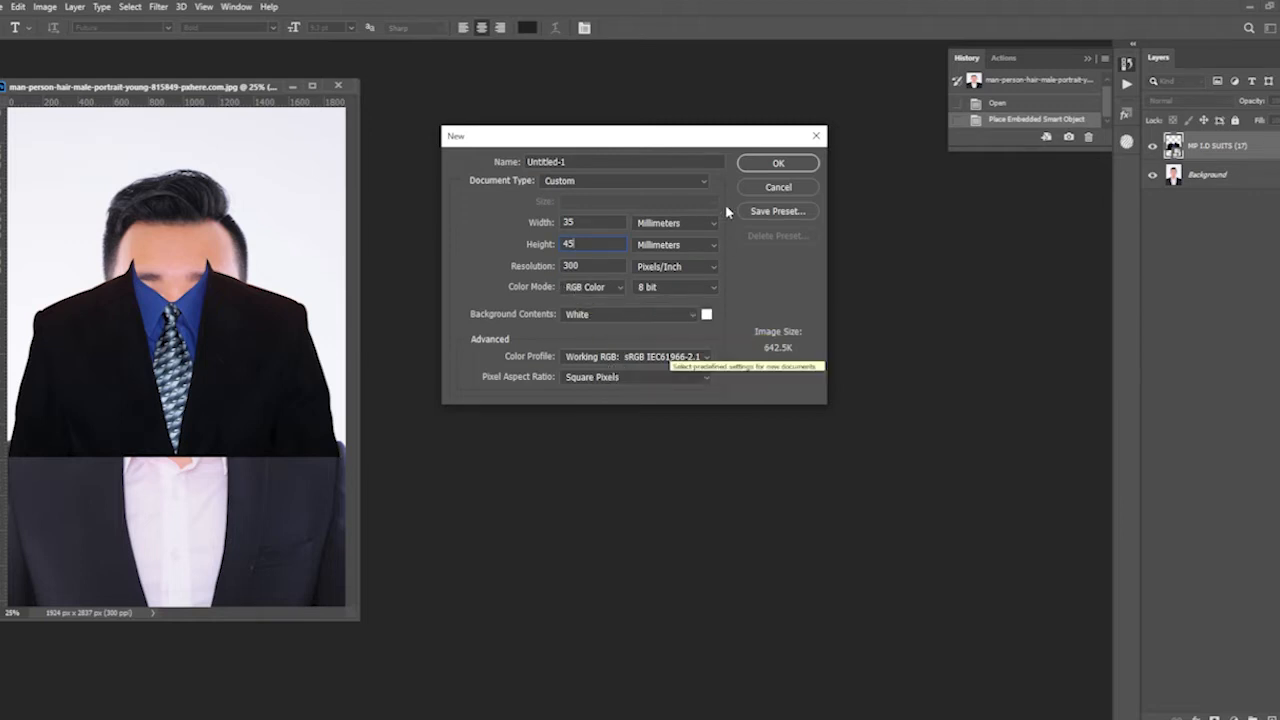
pyautogui.click(777, 164)
pyautogui.moveTo(232, 105); pyautogui.dragTo(611, 182)
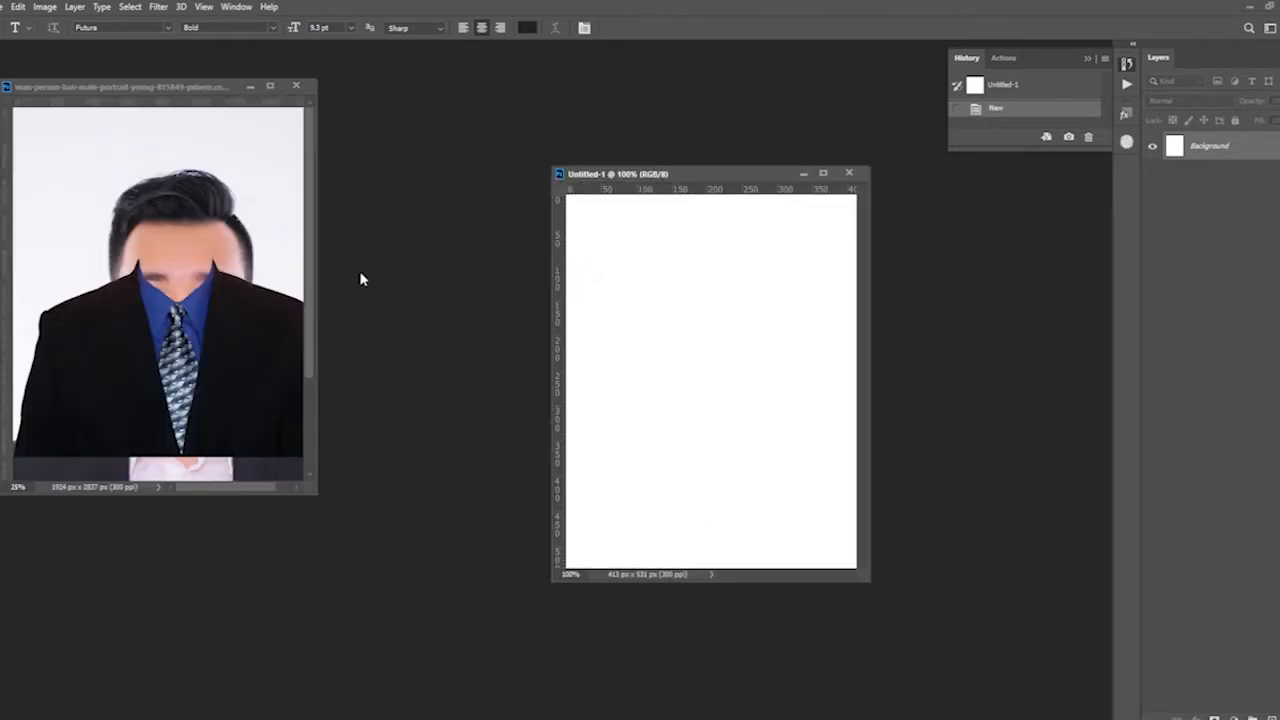
pyautogui.press('v')
pyautogui.click(134, 183)
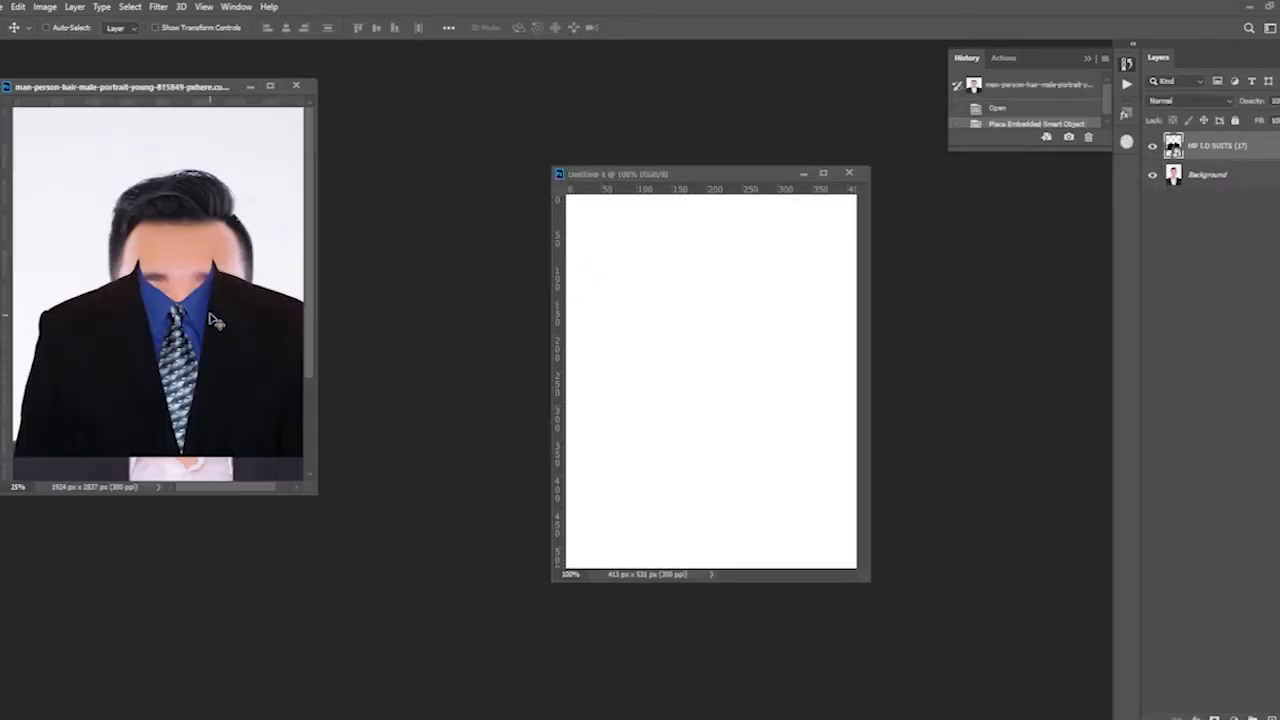
pyautogui.rightClick(225, 324)
pyautogui.click(214, 322)
pyautogui.moveTo(226, 257); pyautogui.dragTo(757, 491)
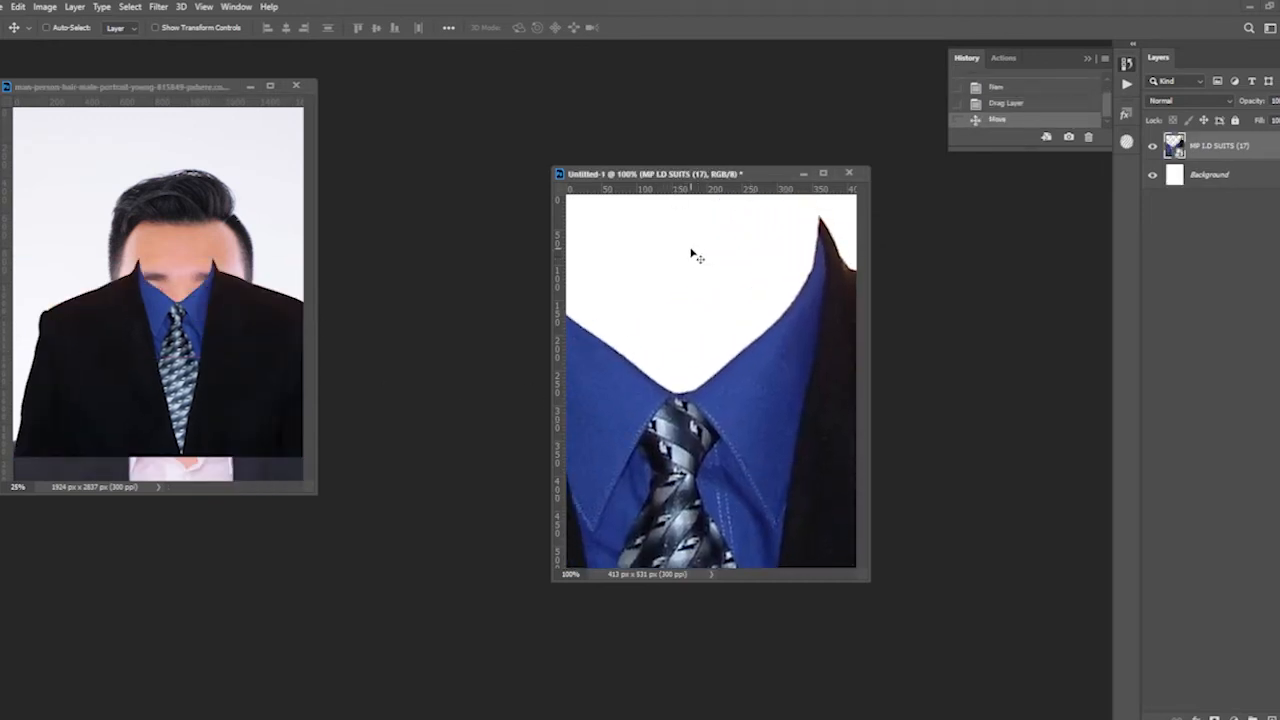
pyautogui.press('Delete')
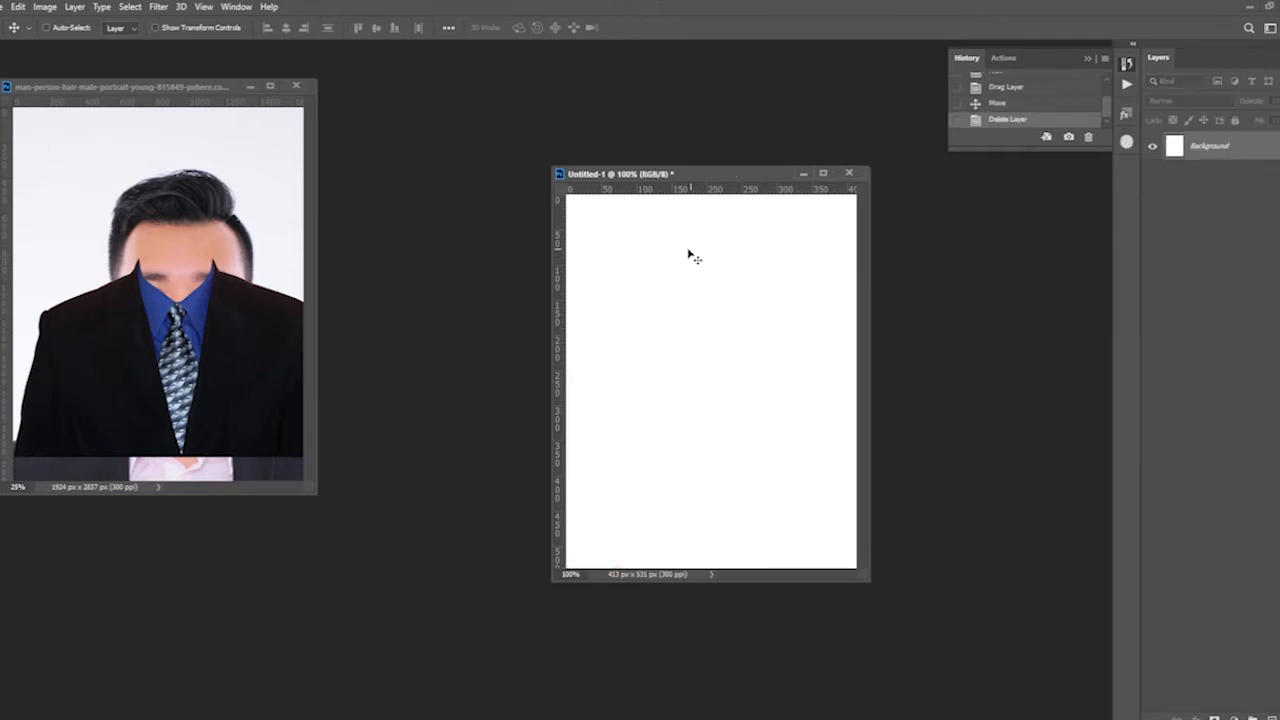
# - Resample the blank document to a resolution of 600 pixels/inch
pyautogui.rightClick(685, 180)
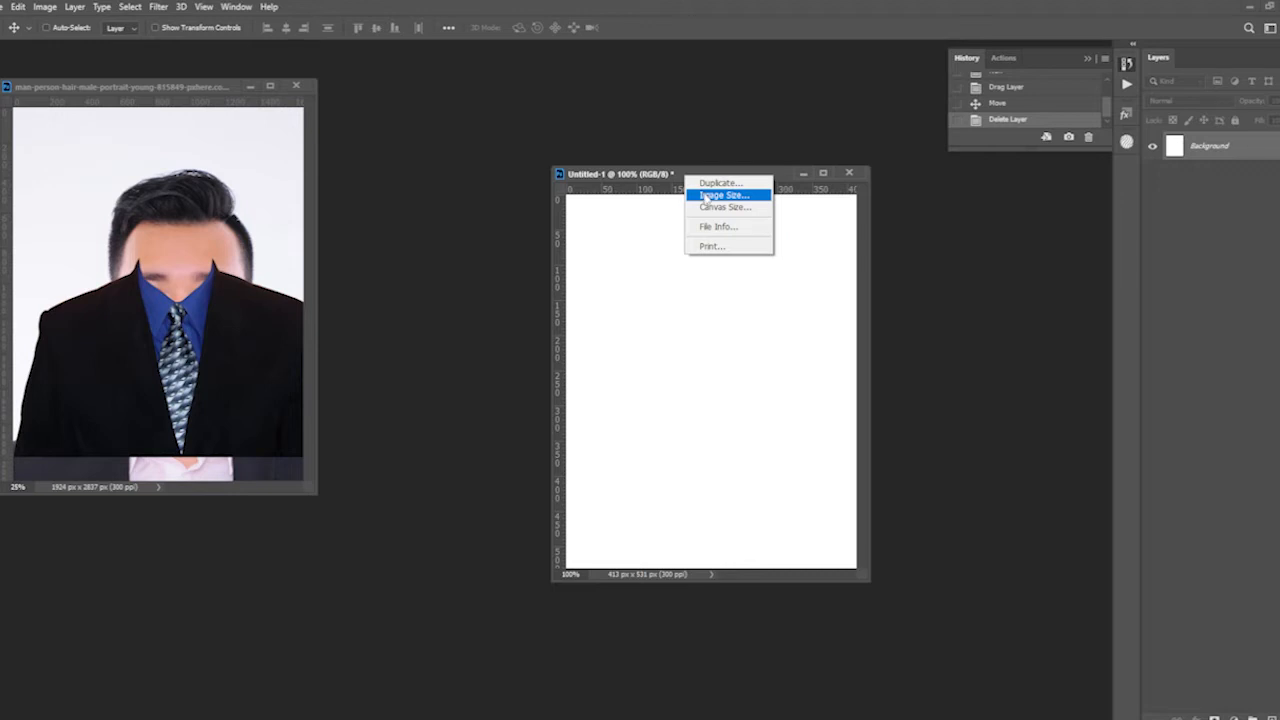
pyautogui.click(722, 195)
pyautogui.moveTo(725, 273); pyautogui.dragTo(648, 280)
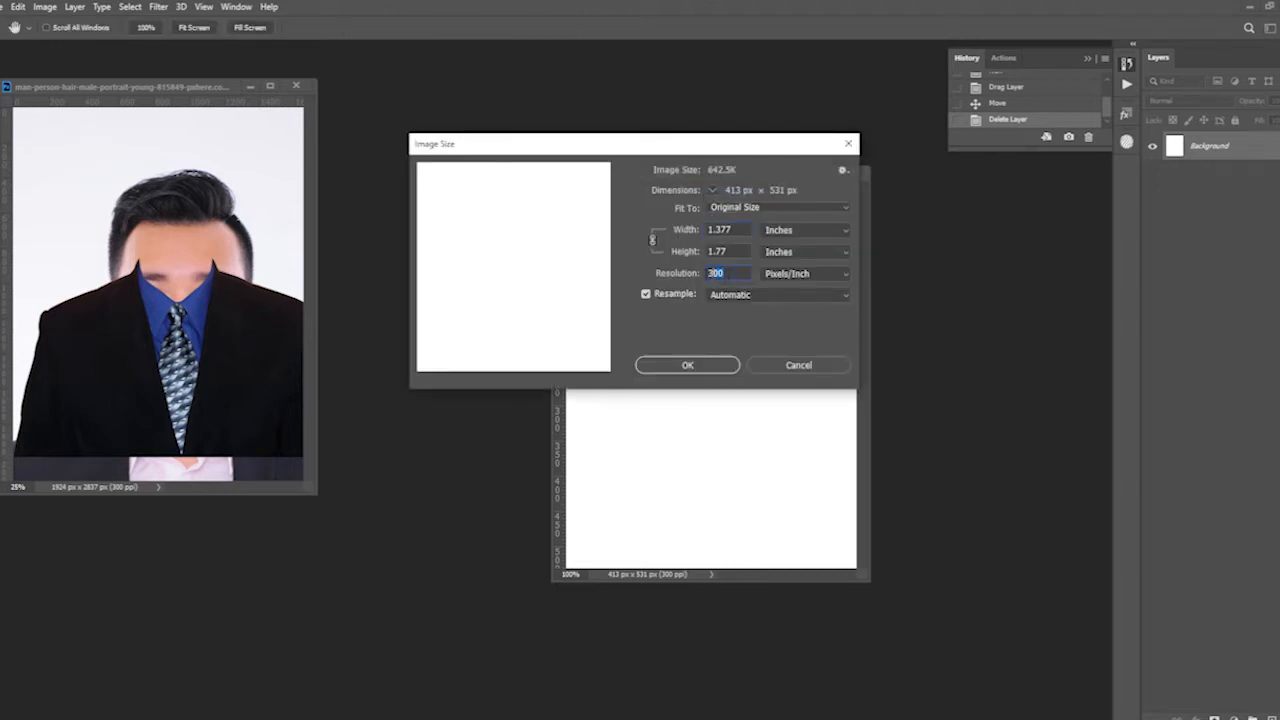
pyautogui.write('600')
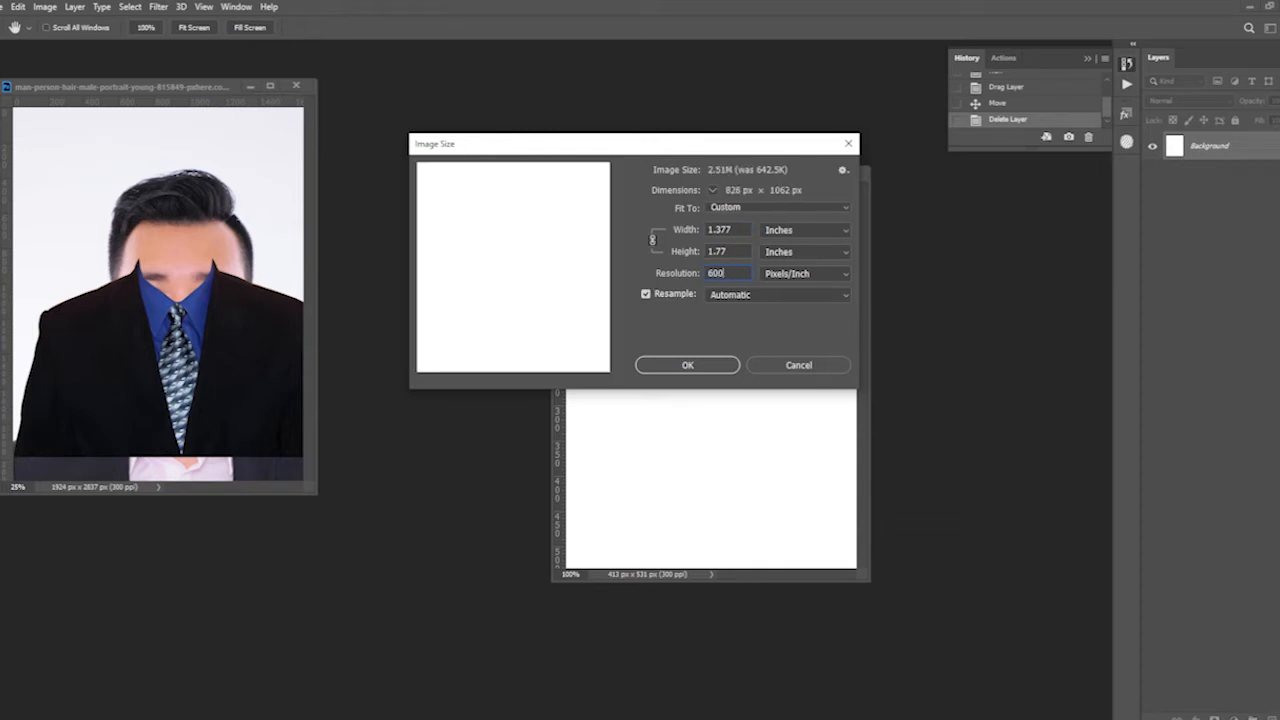
pyautogui.click(690, 365)
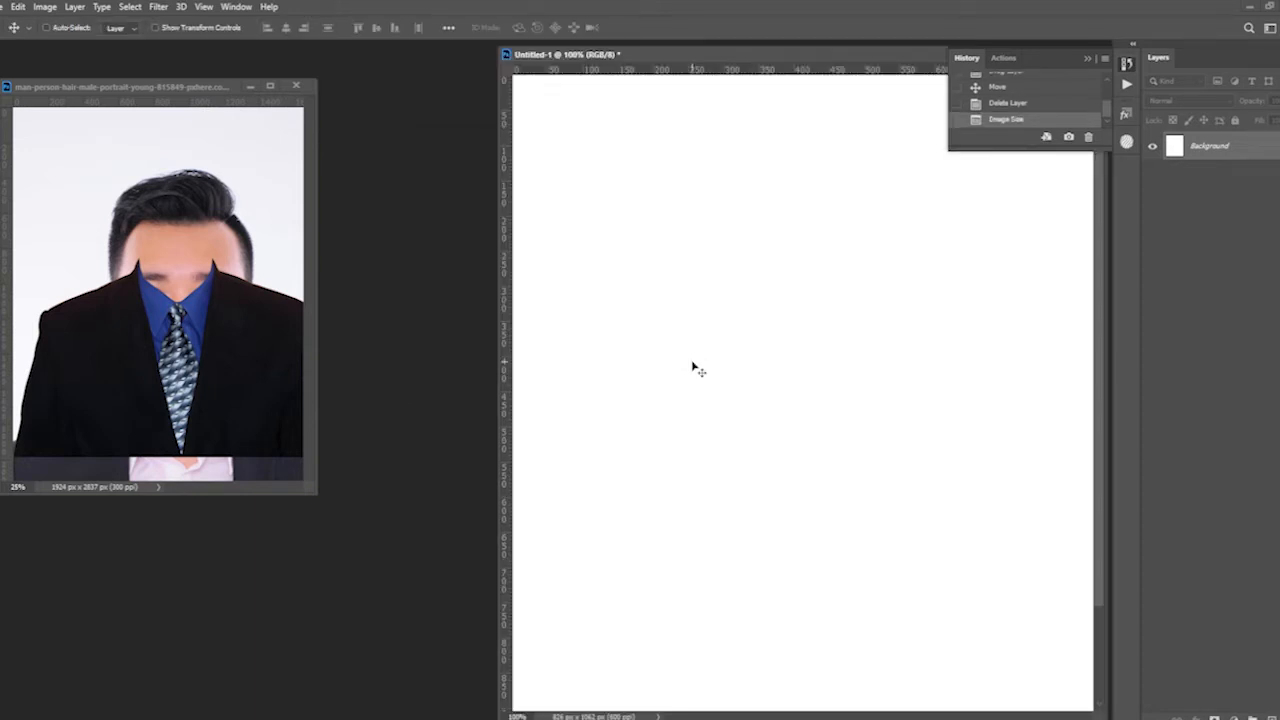
# - Copy the suit layer from the portrait document onto the blank 35 × 45 mm canvas
pyautogui.hotkey('ctrl', '-')
pyautogui.hotkey('ctrl', '-')
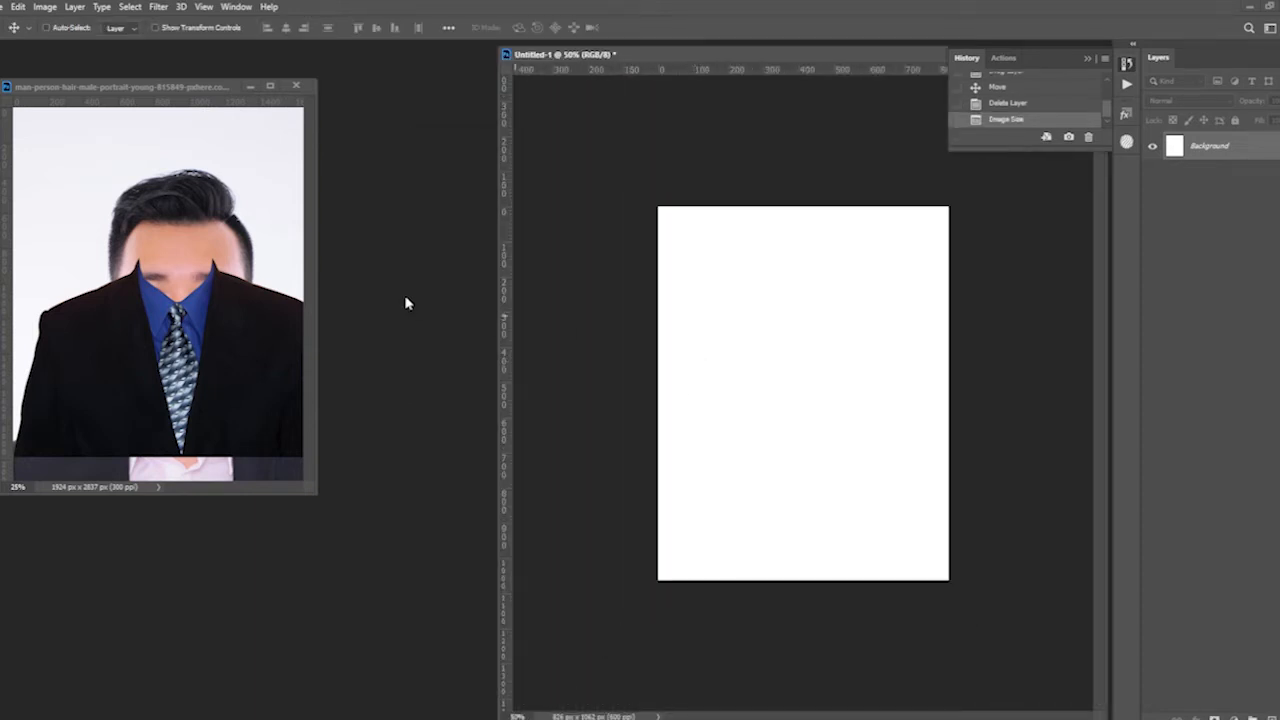
pyautogui.moveTo(241, 320); pyautogui.dragTo(800, 486)
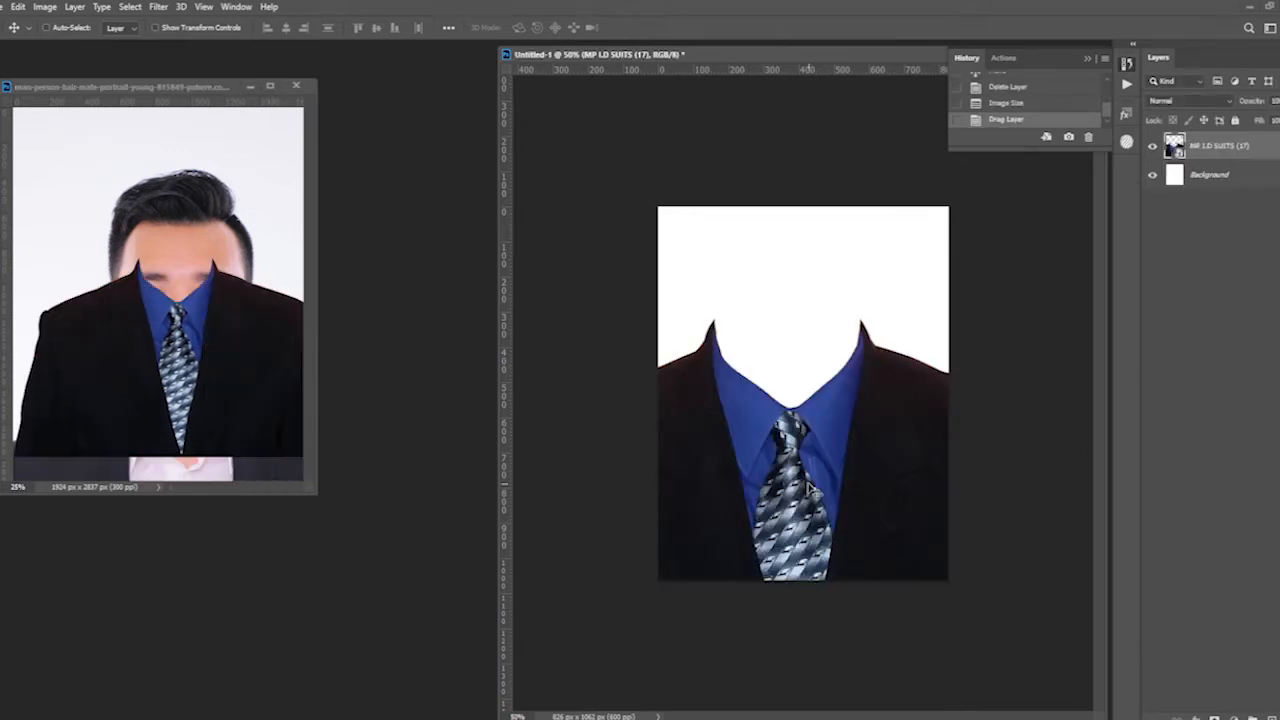
# - Scale down and position the suit so its shoulders span the canvas width and the collar tips sit about mid-height
pyautogui.hotkey('ctrl', 't')
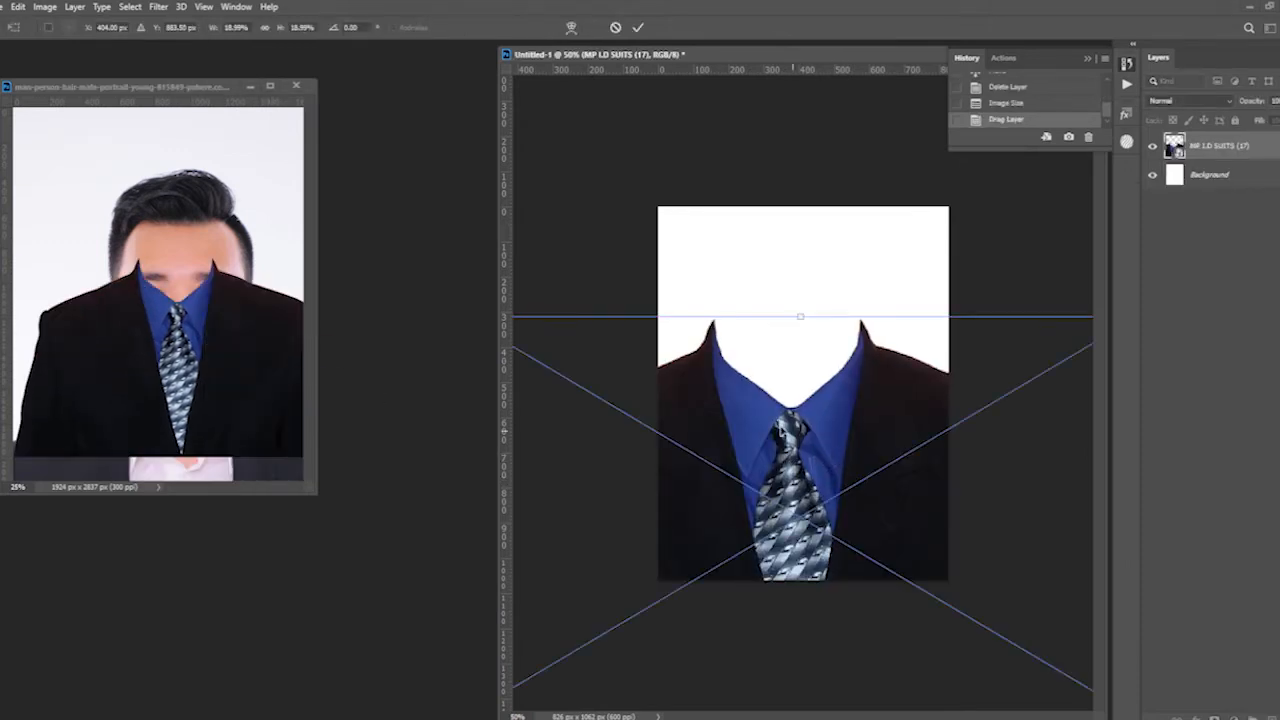
pyautogui.hotkey('ctrl', '-')
pyautogui.moveTo(575, 340); pyautogui.dragTo(677, 391)
pyautogui.moveTo(798, 423)
pyautogui.mouseDown()
pyautogui.moveTo(815, 432)
pyautogui.moveTo(798, 410)
pyautogui.mouseUp()
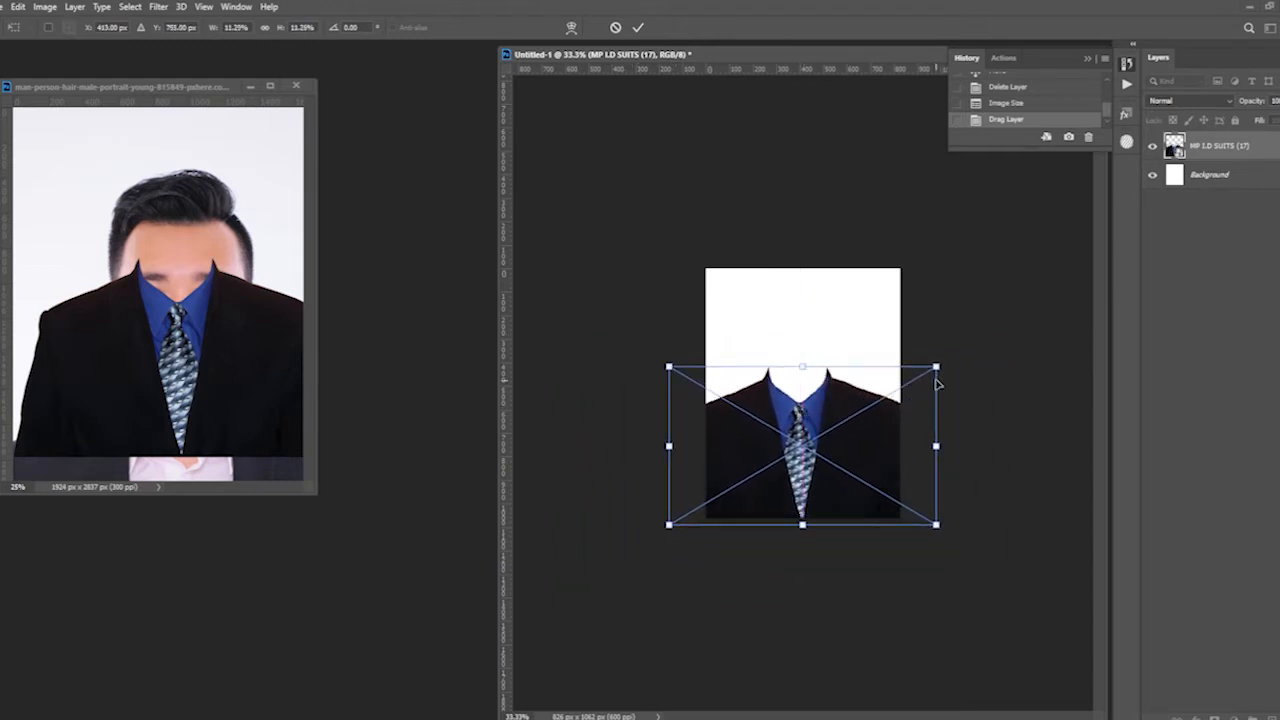
pyautogui.moveTo(936, 367); pyautogui.dragTo(983, 366)
pyautogui.moveTo(851, 463); pyautogui.dragTo(867, 504)
pyautogui.moveTo(972, 398); pyautogui.dragTo(986, 383)
pyautogui.moveTo(914, 454); pyautogui.dragTo(914, 456)
pyautogui.press('Return')
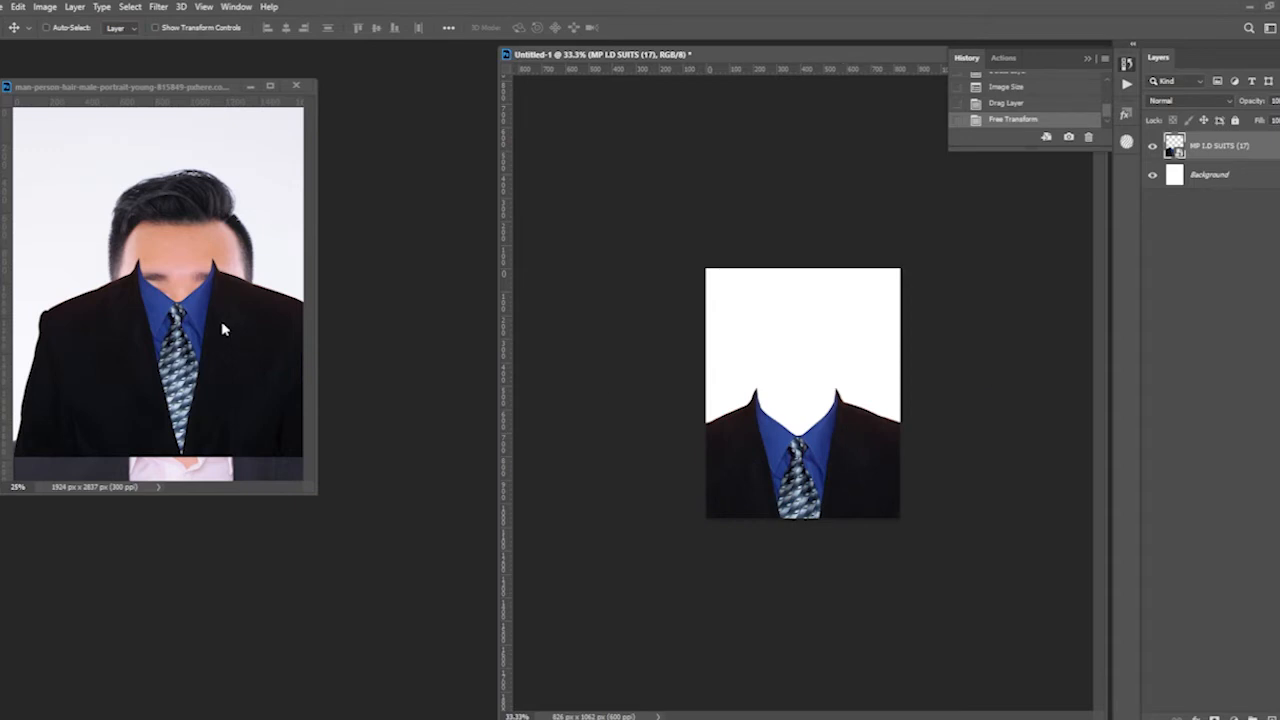
# - Delete the suit layer from the portrait document
pyautogui.click(232, 345)
pyautogui.rightClick(252, 366)
pyautogui.click(252, 366)
pyautogui.press('Delete')
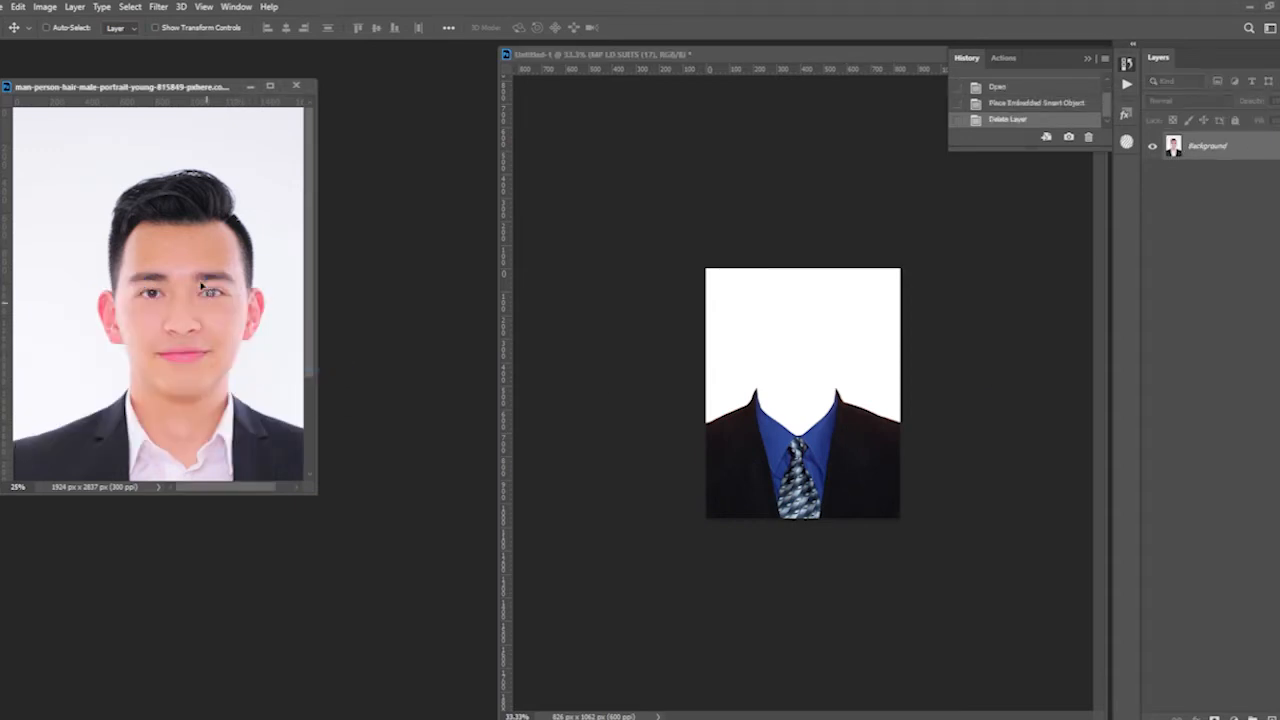
# - Dock the portrait and suit documents as tabs and bring the portrait to the front
pyautogui.moveTo(175, 90); pyautogui.dragTo(373, 135)
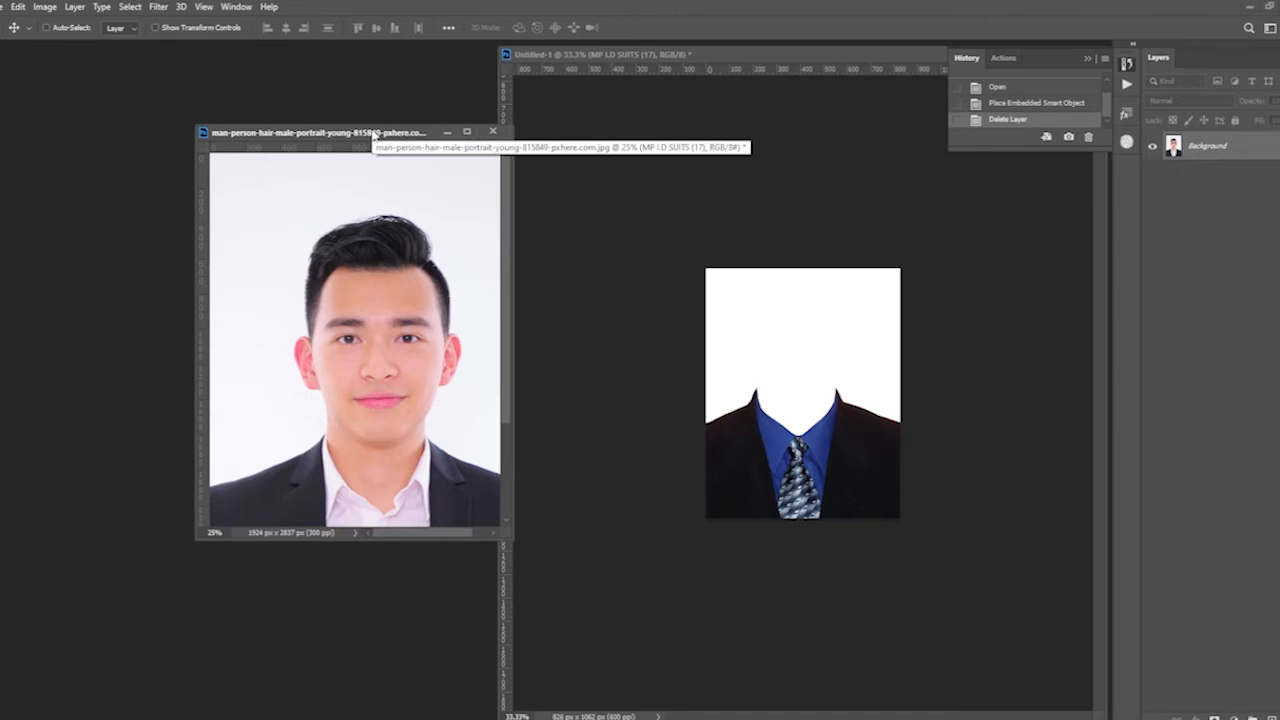
pyautogui.moveTo(308, 136); pyautogui.dragTo(309, 45)
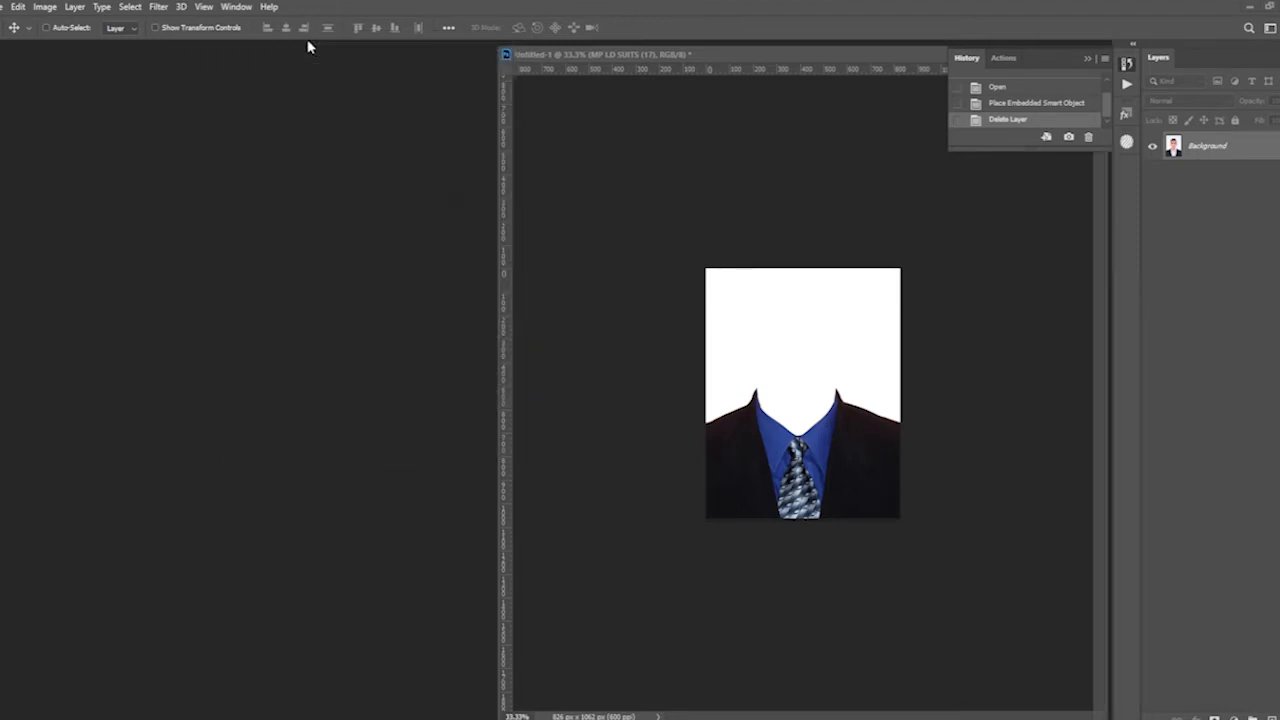
pyautogui.moveTo(590, 60); pyautogui.dragTo(456, 62)
pyautogui.click(209, 51)
# - Draw a loose Polygonal Lasso selection around the man's head, shoulders and torso
pyautogui.hotkey('ctrl', '+')
pyautogui.hotkey('ctrl', '-')
pyautogui.hotkey('ctrl', '-')
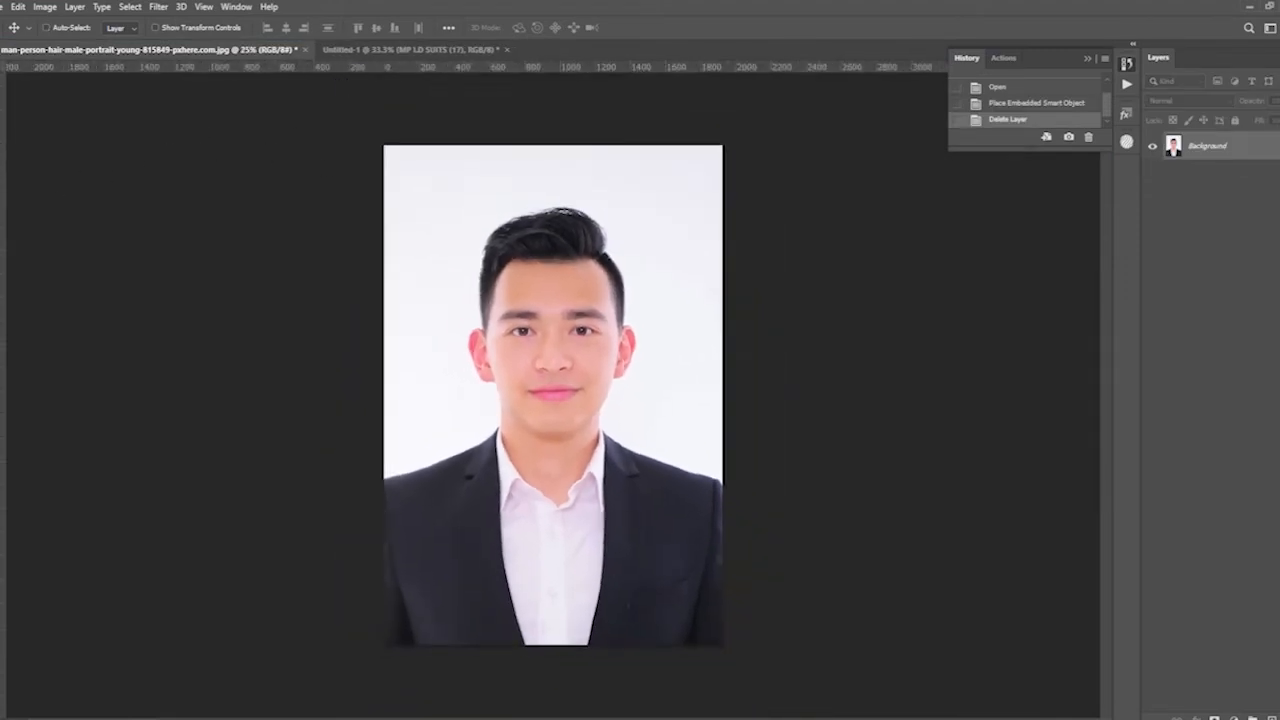
pyautogui.press('l')
pyautogui.click(355, 455)
pyautogui.click(421, 452)
pyautogui.click(457, 243)
pyautogui.click(495, 205)
pyautogui.click(641, 201)
pyautogui.click(714, 365)
pyautogui.click(702, 418)
pyautogui.click(737, 442)
pyautogui.click(790, 598)
pyautogui.click(735, 683)
pyautogui.click(366, 659)
pyautogui.doubleClick(316, 597)
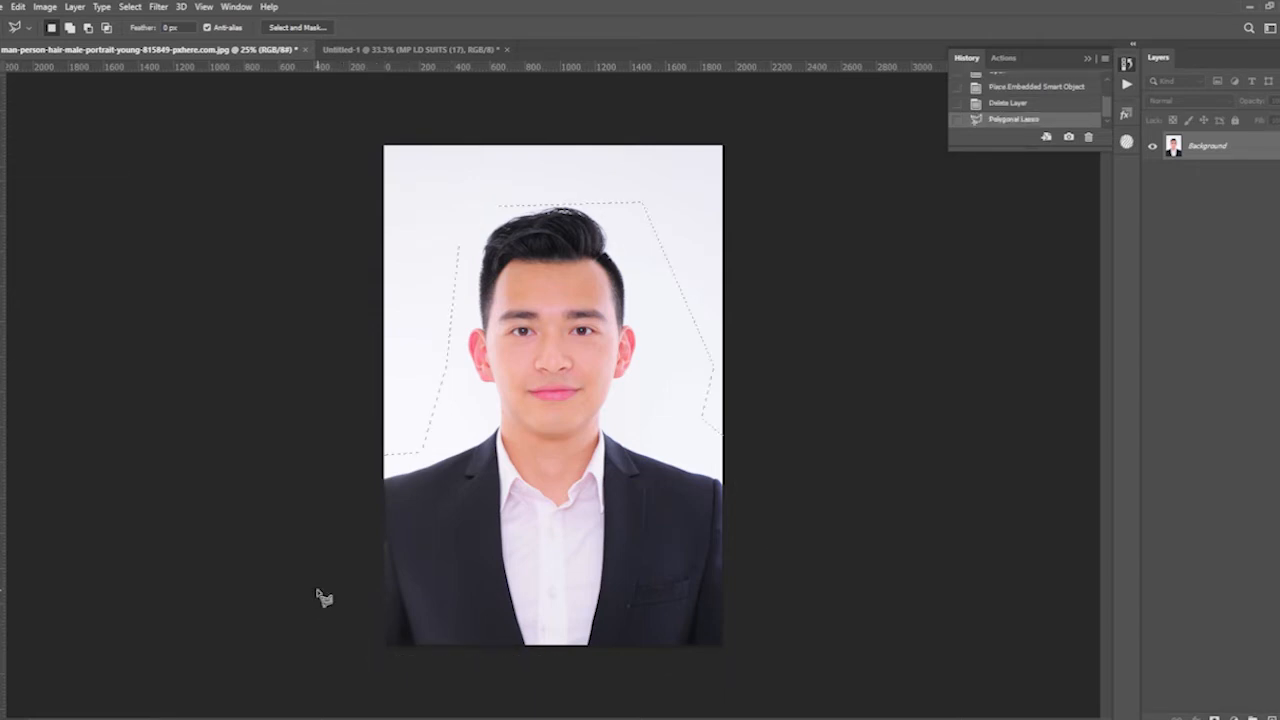
# - Select the man with Select Subject in Select and Mask and output the result as a selection
pyautogui.click(283, 28)
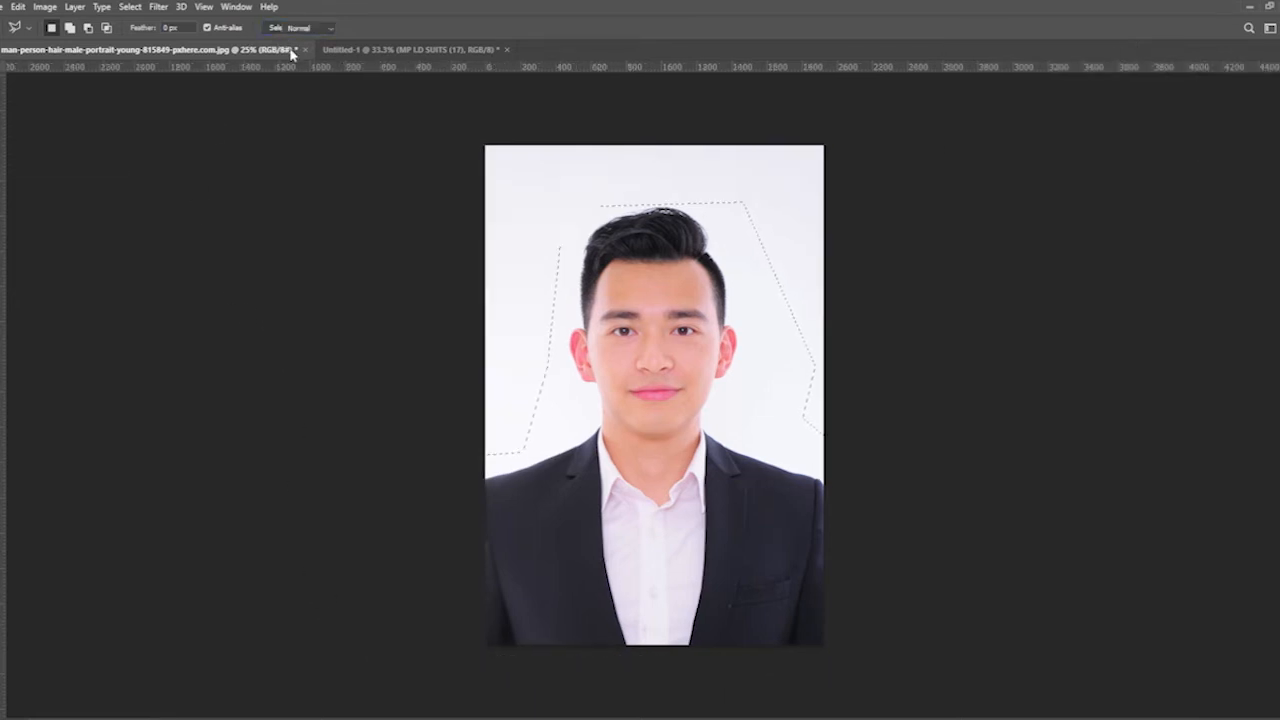
pyautogui.click(267, 29)
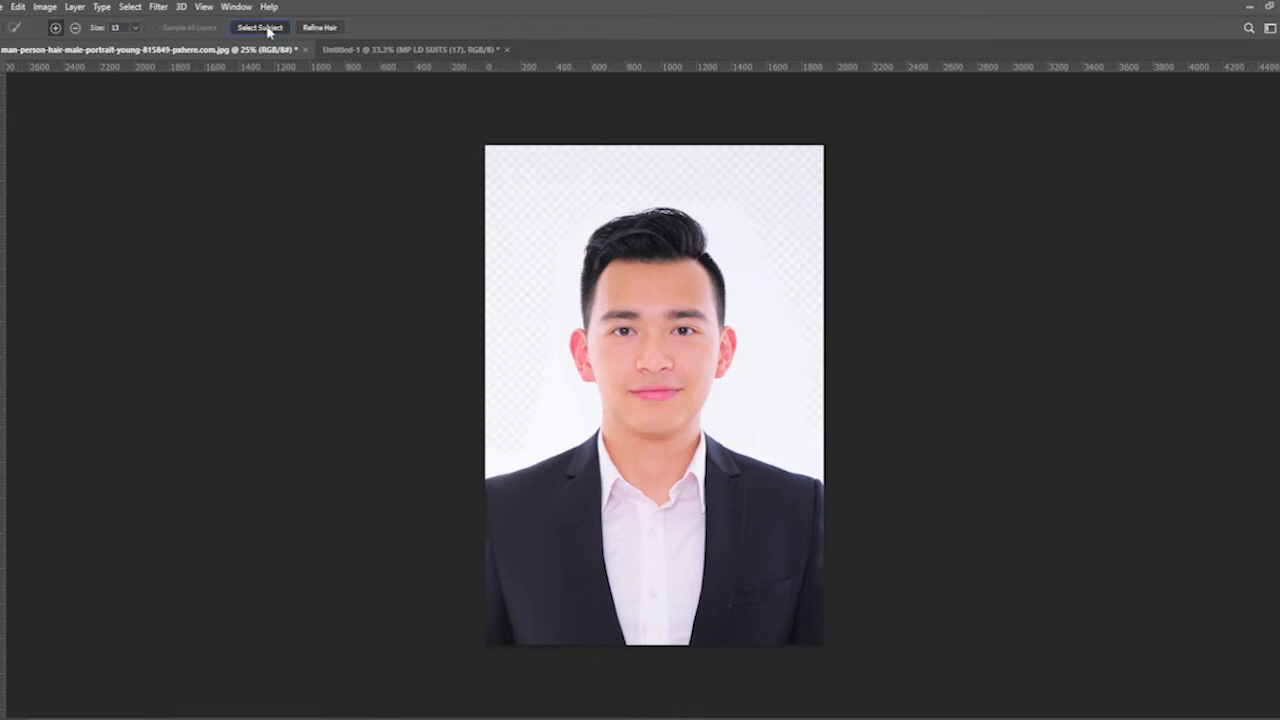
pyautogui.click(576, 280)
pyautogui.press('Return')
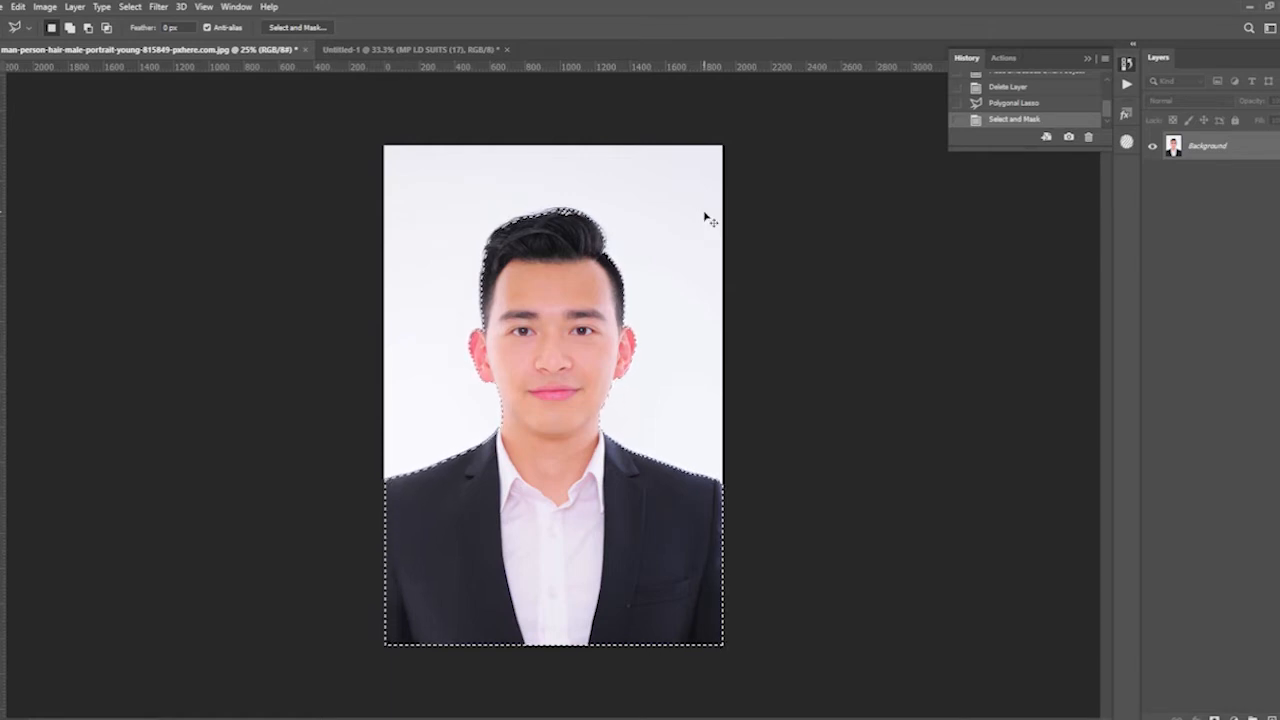
# - Cut the selected man from the portrait and paste him into the suit document as a new layer
pyautogui.hotkey('ctrl', 'x')
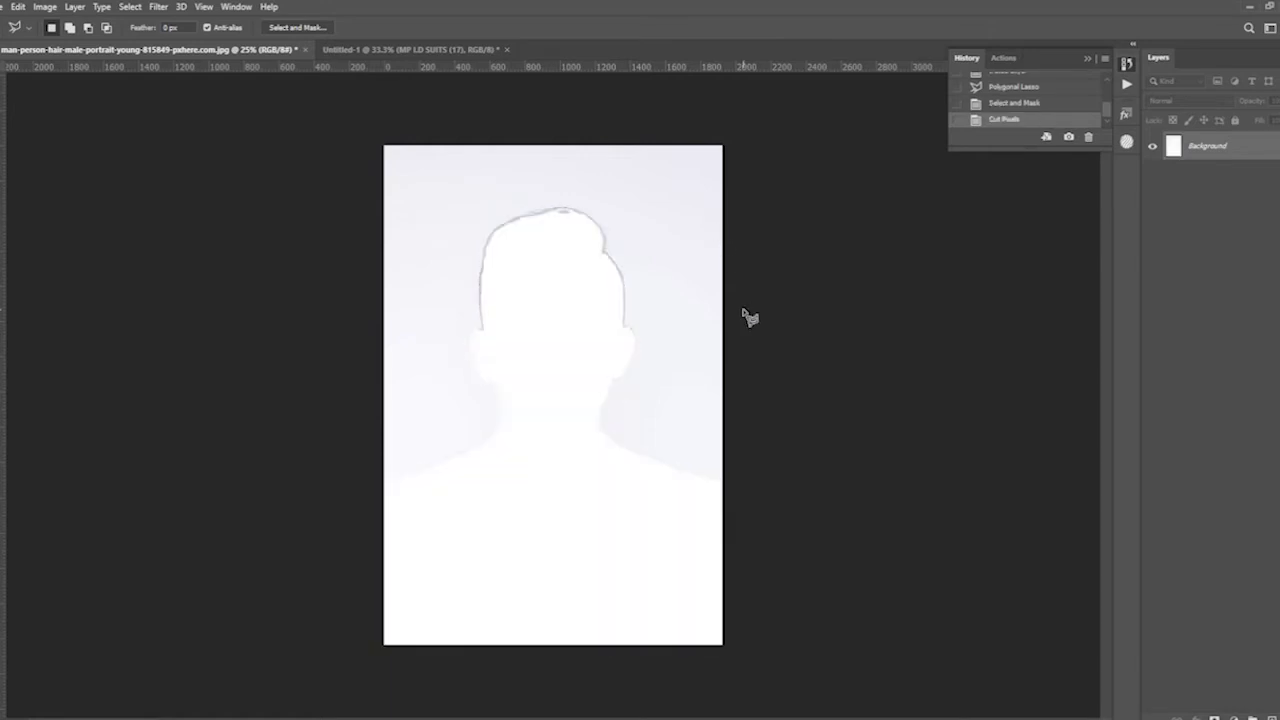
pyautogui.click(345, 49)
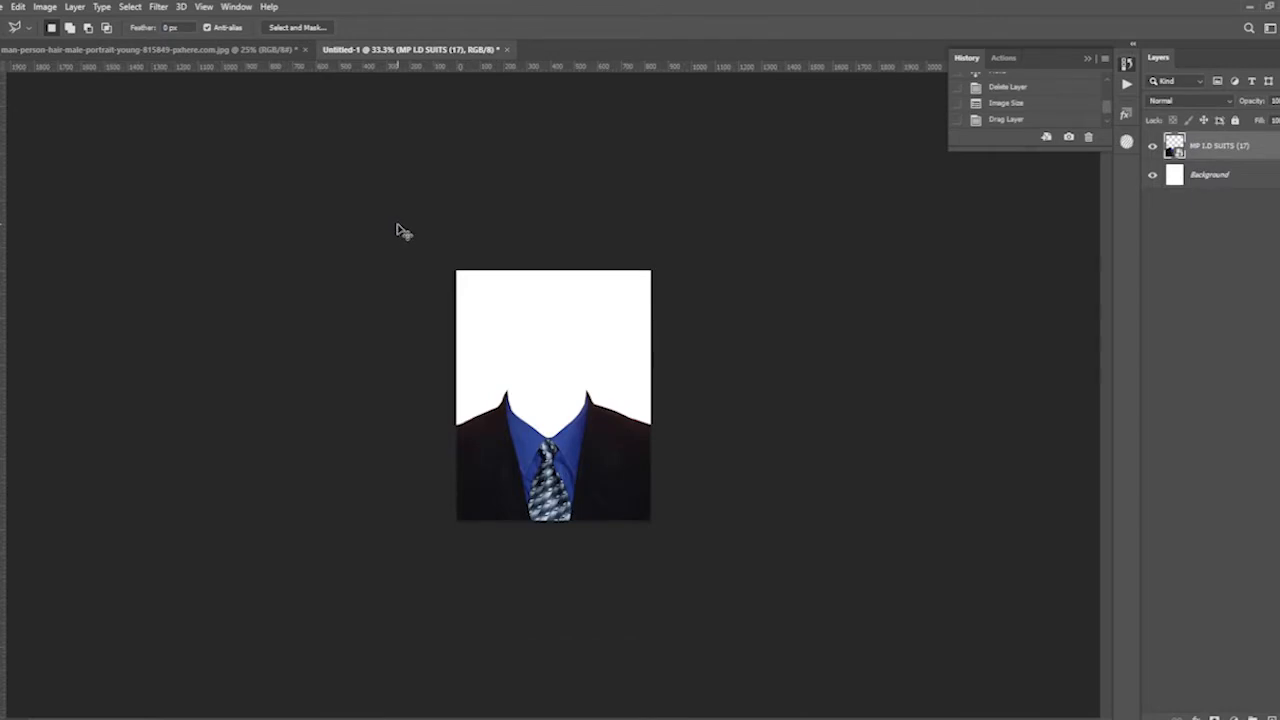
pyautogui.hotkey('ctrl', 'v')
pyautogui.hotkey('ctrl', '+')
pyautogui.hotkey('ctrl', '+')
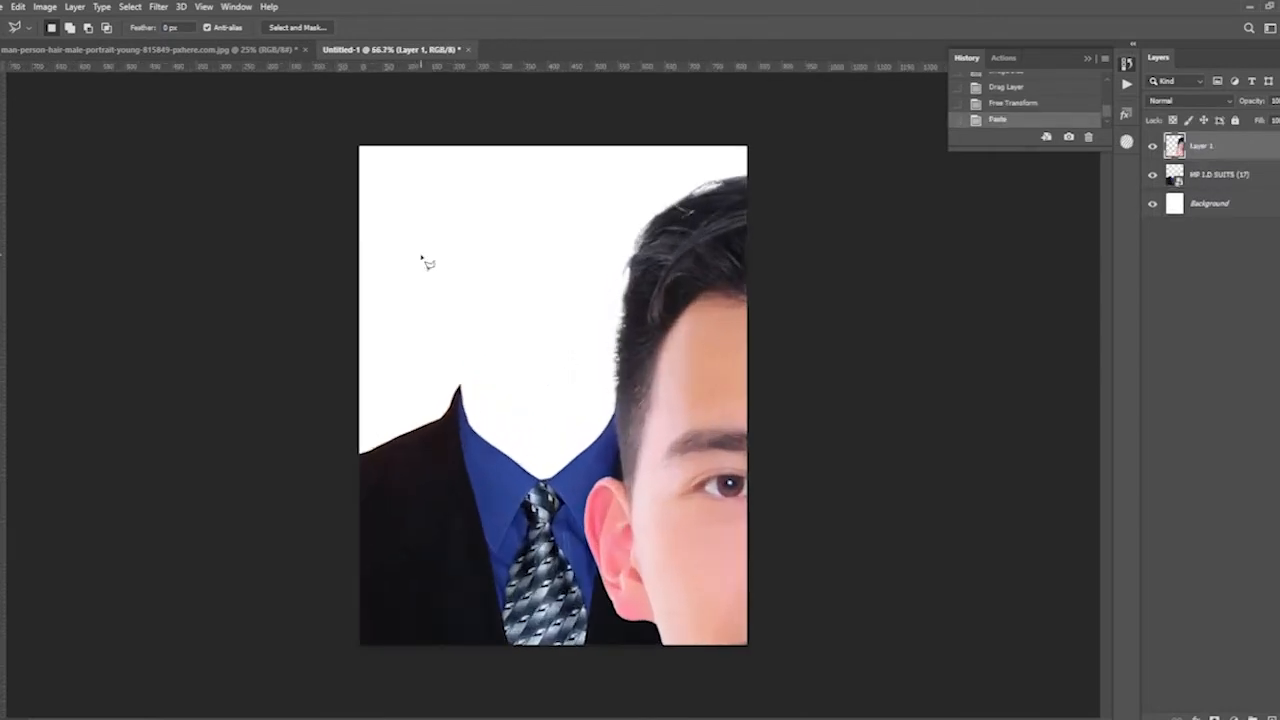
# - Scale down the pasted man with Free Transform and position him so his neck and shoulders line up with the suit
pyautogui.hotkey('ctrl', 't')
pyautogui.moveTo(880, 471); pyautogui.dragTo(685, 414)
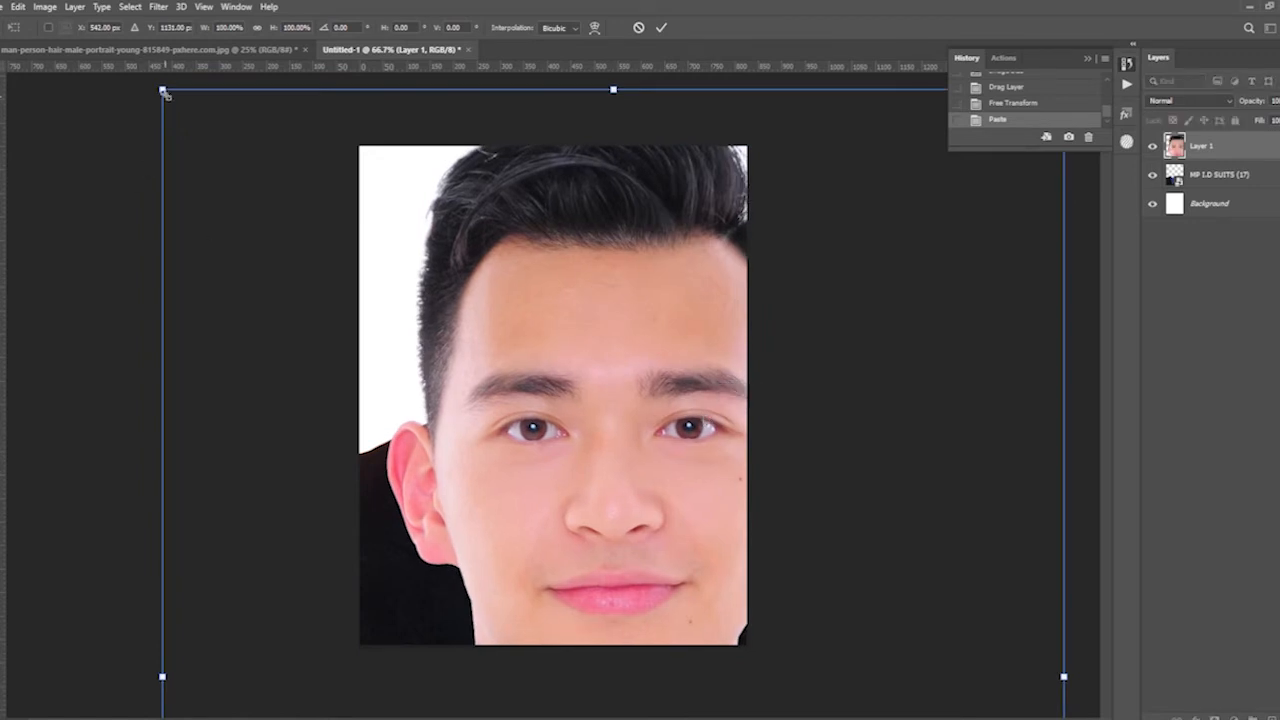
pyautogui.moveTo(165, 89); pyautogui.dragTo(329, 403)
pyautogui.moveTo(583, 500); pyautogui.dragTo(507, 235)
pyautogui.moveTo(780, 104); pyautogui.dragTo(845, 92)
pyautogui.moveTo(645, 328); pyautogui.dragTo(648, 327)
pyautogui.press('Return')
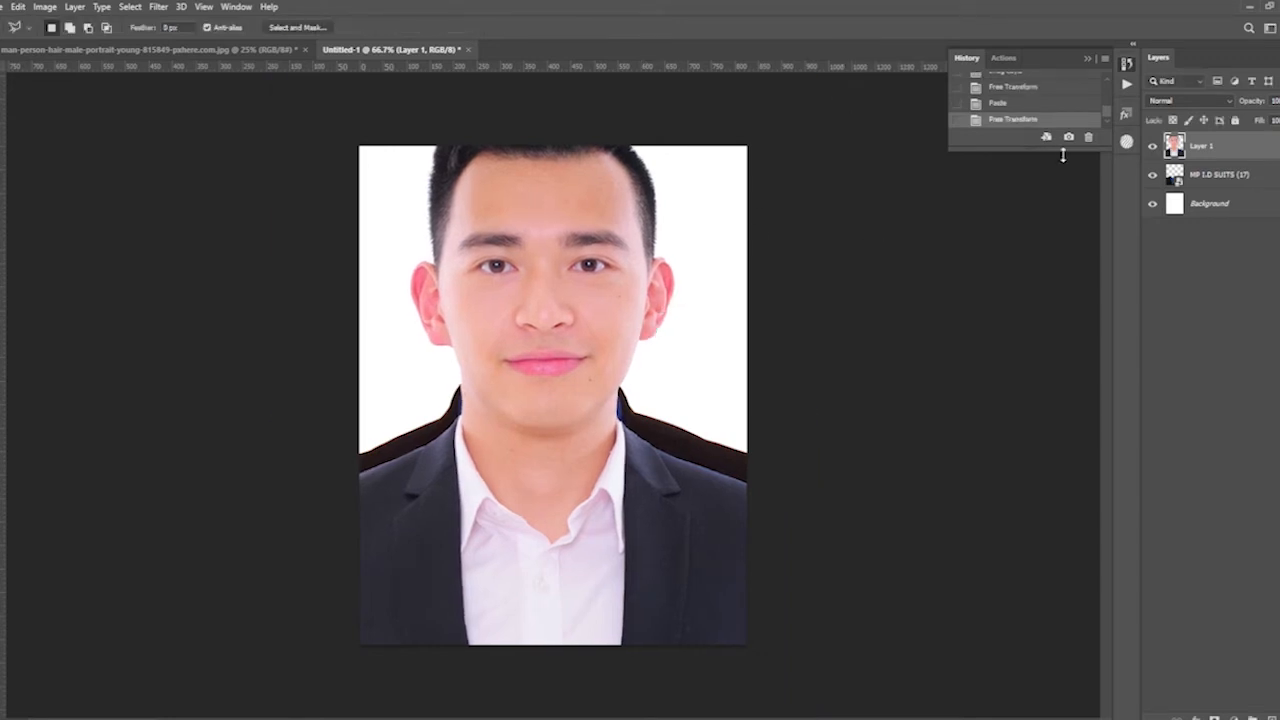
# - Place the man's layer beneath the suit layer and scale it to about 96%, fitting the neck into the collar
pyautogui.moveTo(1201, 156); pyautogui.dragTo(1202, 189)
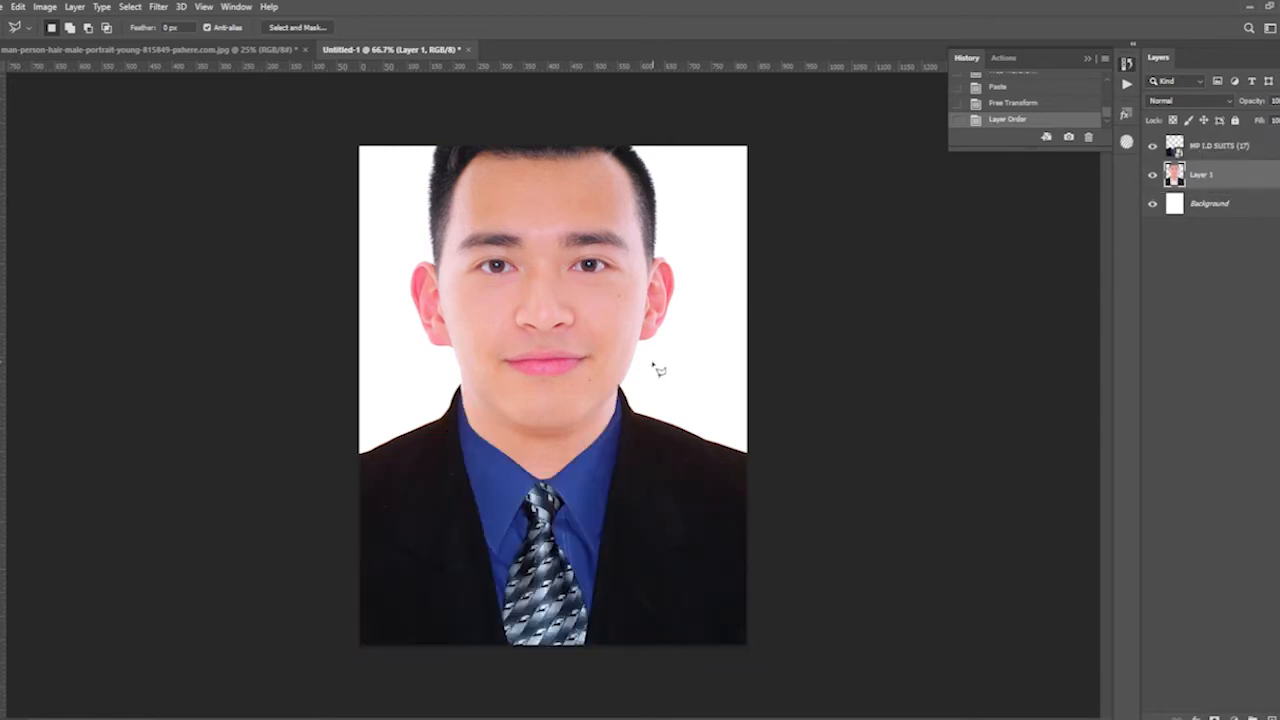
pyautogui.hotkey('ctrl', '-')
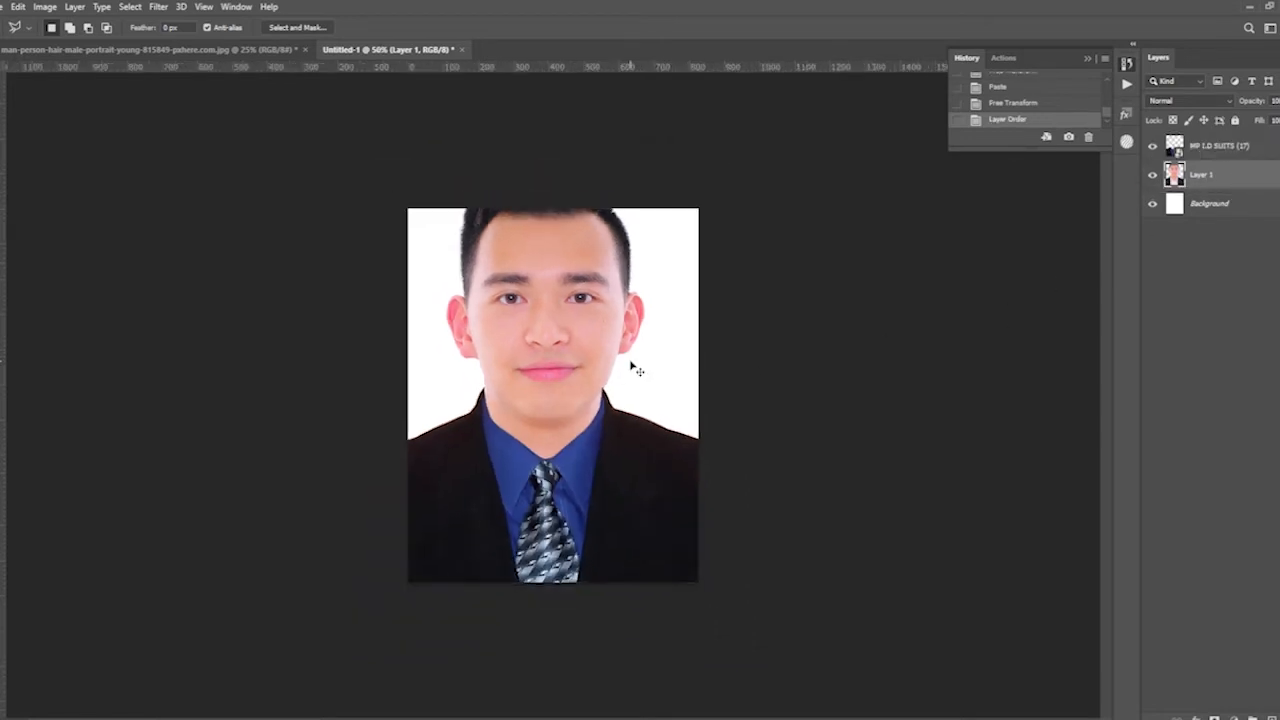
pyautogui.hotkey('ctrl', 't')
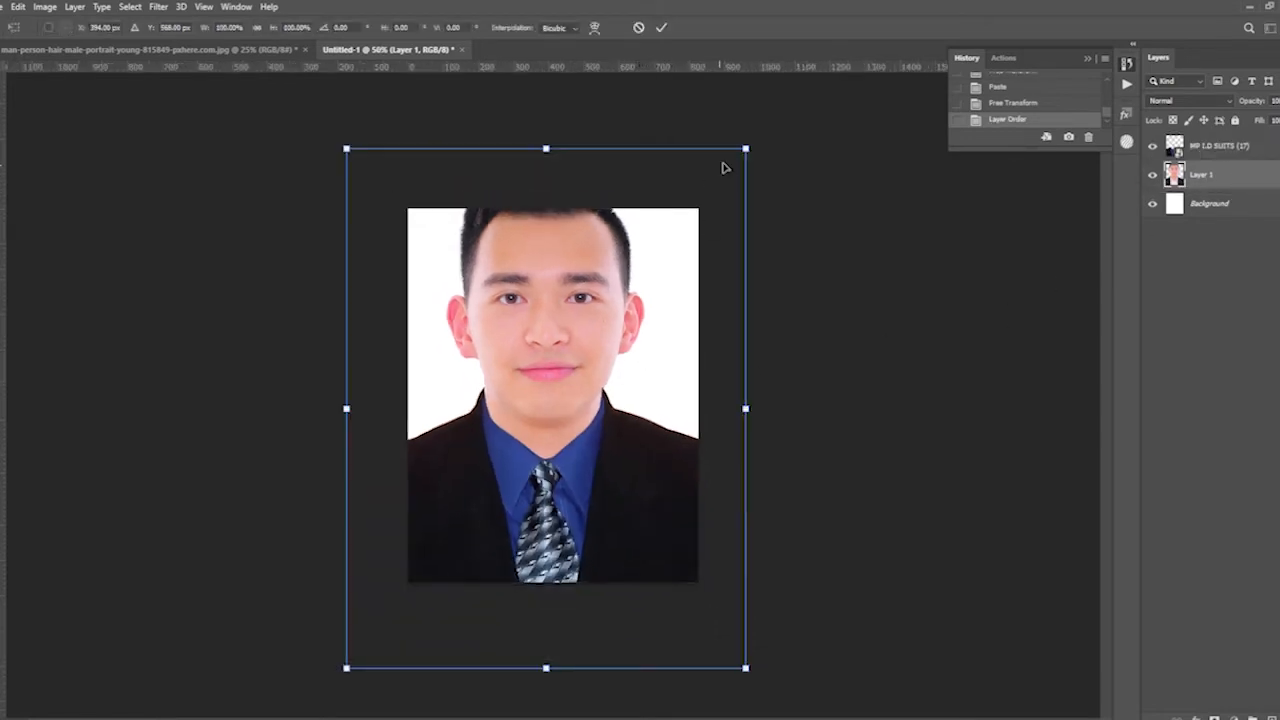
pyautogui.moveTo(745, 148); pyautogui.dragTo(735, 161)
pyautogui.moveTo(540, 332); pyautogui.dragTo(541, 322)
pyautogui.moveTo(731, 651); pyautogui.dragTo(740, 645)
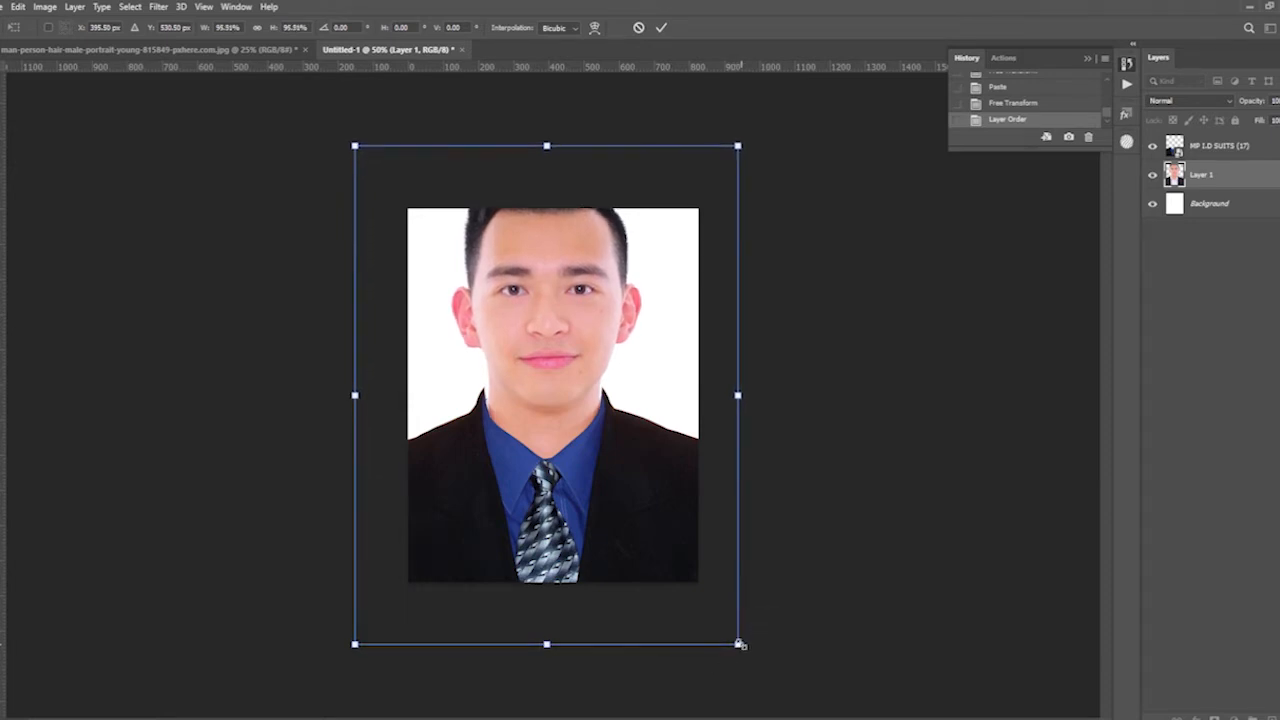
pyautogui.press('Return')
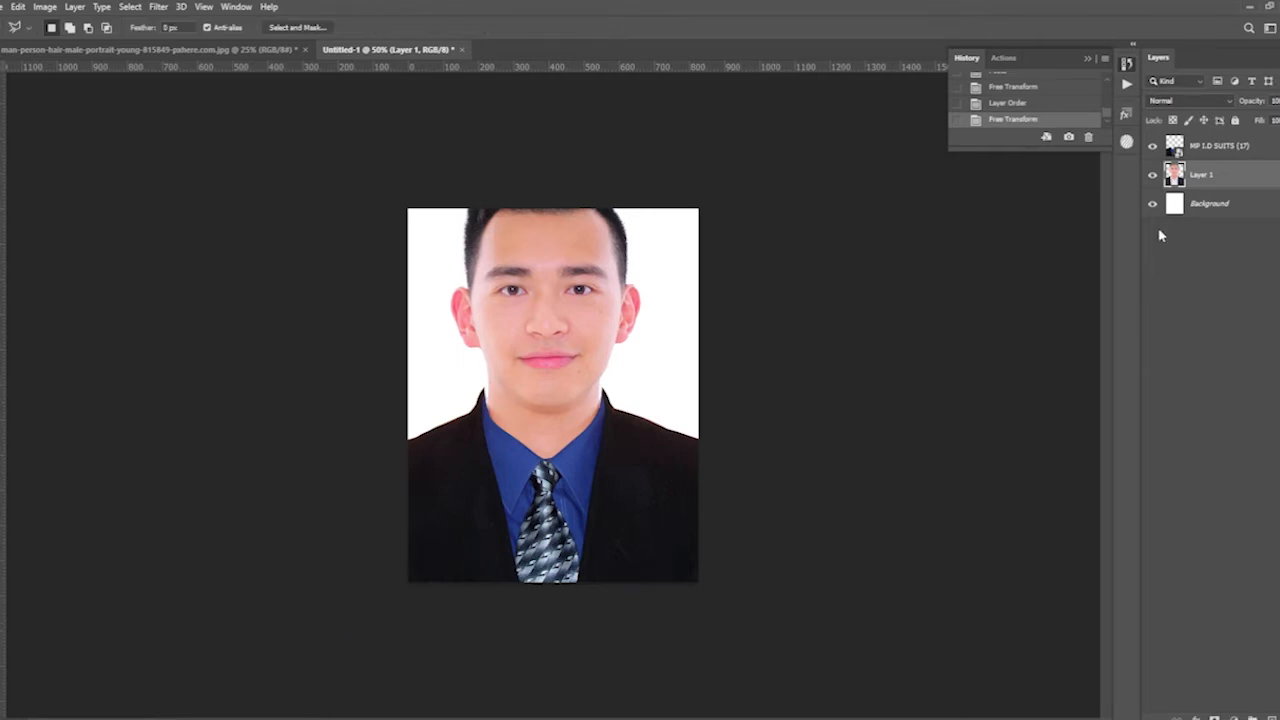
# - Transform the suit and man layers together, moving them down and scaling to about 103.5% so the whole head fits the canvas
pyautogui.keyDown('shift'); pyautogui.click(1212, 145); pyautogui.keyUp('shift')
pyautogui.click(534, 348)
pyautogui.press('Escape')
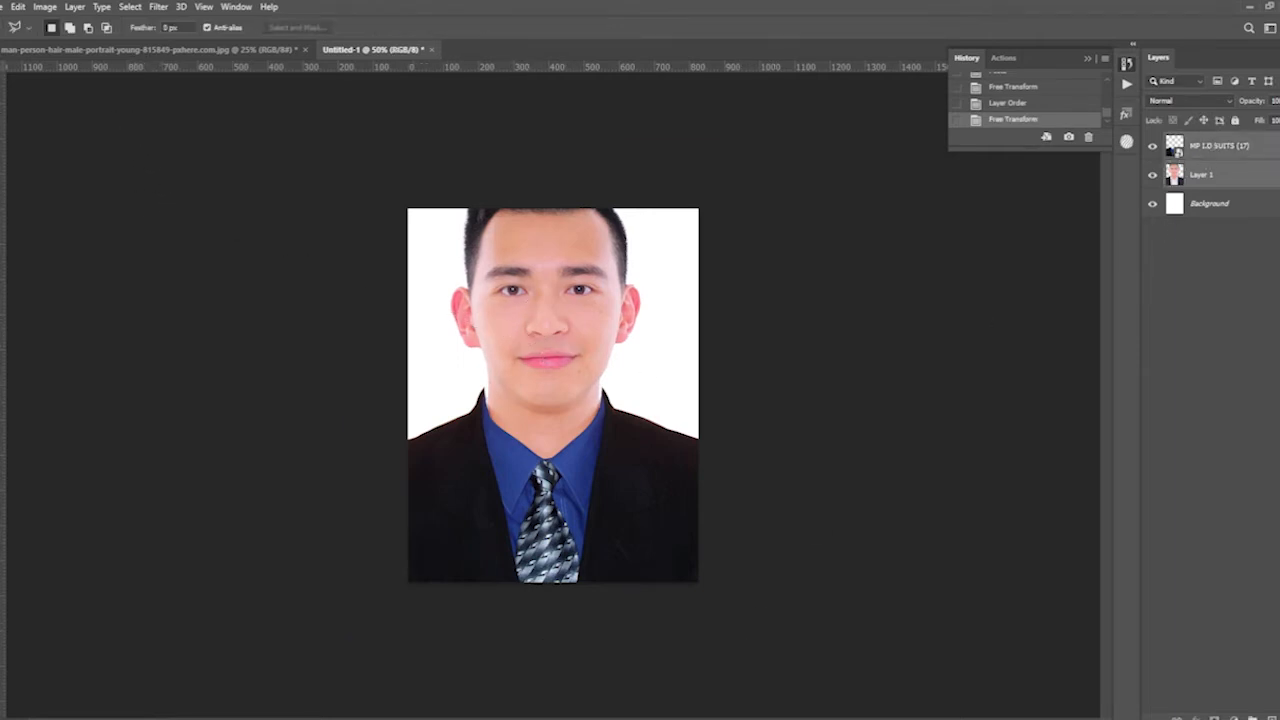
pyautogui.press('v')
pyautogui.hotkey('ctrl', 't')
pyautogui.moveTo(603, 394); pyautogui.dragTo(614, 436)
pyautogui.moveTo(834, 220); pyautogui.dragTo(845, 214)
pyautogui.moveTo(492, 434); pyautogui.dragTo(492, 434)
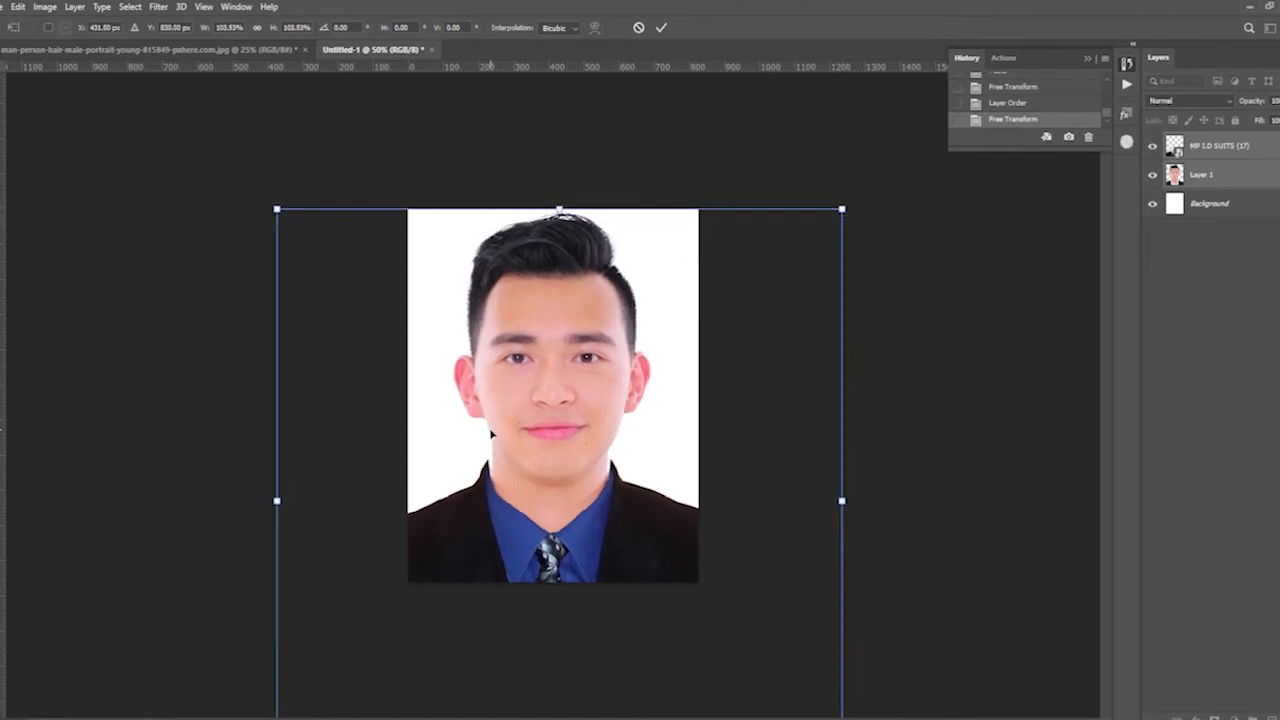
pyautogui.press('Return')
# - Select only the man's layer, scale it to about 101.5% and nudge it into alignment with the suit collar
pyautogui.rightClick(571, 378)
pyautogui.click(592, 384)
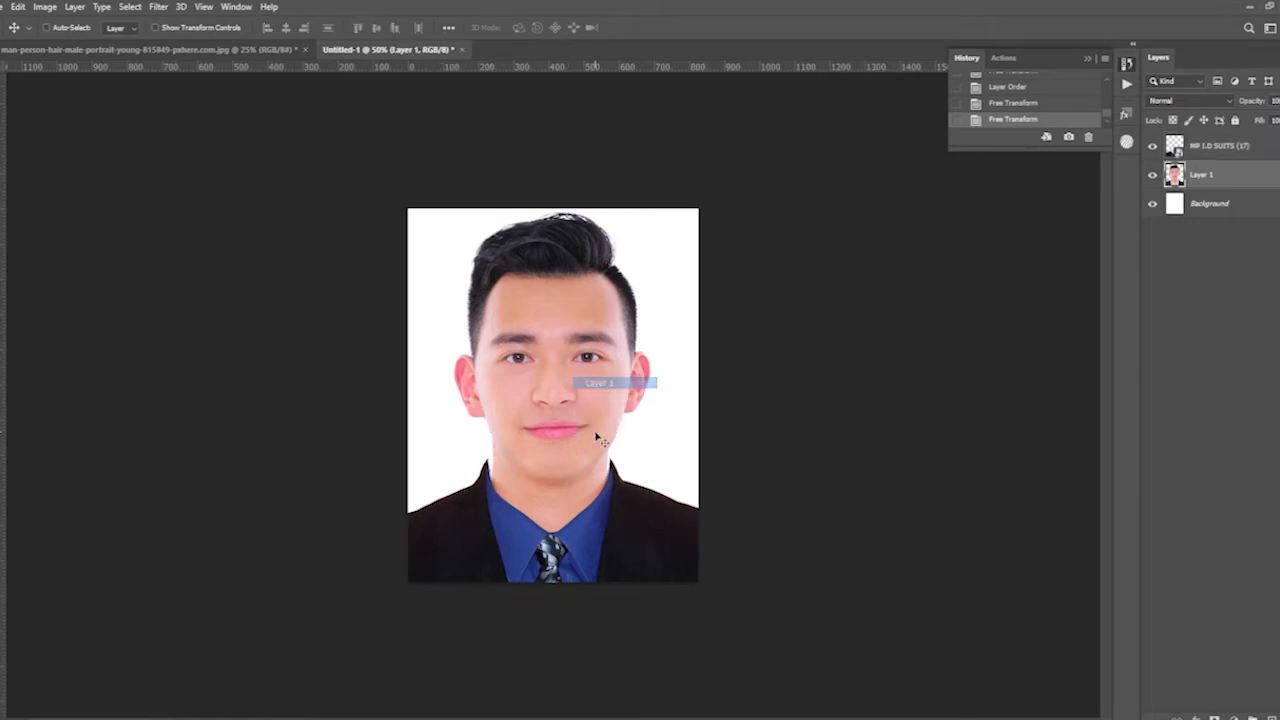
pyautogui.moveTo(750, 212)
pyautogui.mouseDown()
pyautogui.moveTo(768, 202)
pyautogui.moveTo(754, 207)
pyautogui.mouseUp()
pyautogui.moveTo(604, 338); pyautogui.dragTo(602, 341)
pyautogui.press('Left')
pyautogui.press('Left')
pyautogui.press('Left')
pyautogui.press('Left')
pyautogui.press('Left')
pyautogui.press('Left')
pyautogui.press('Right')
pyautogui.press('Right')
pyautogui.press('Right')
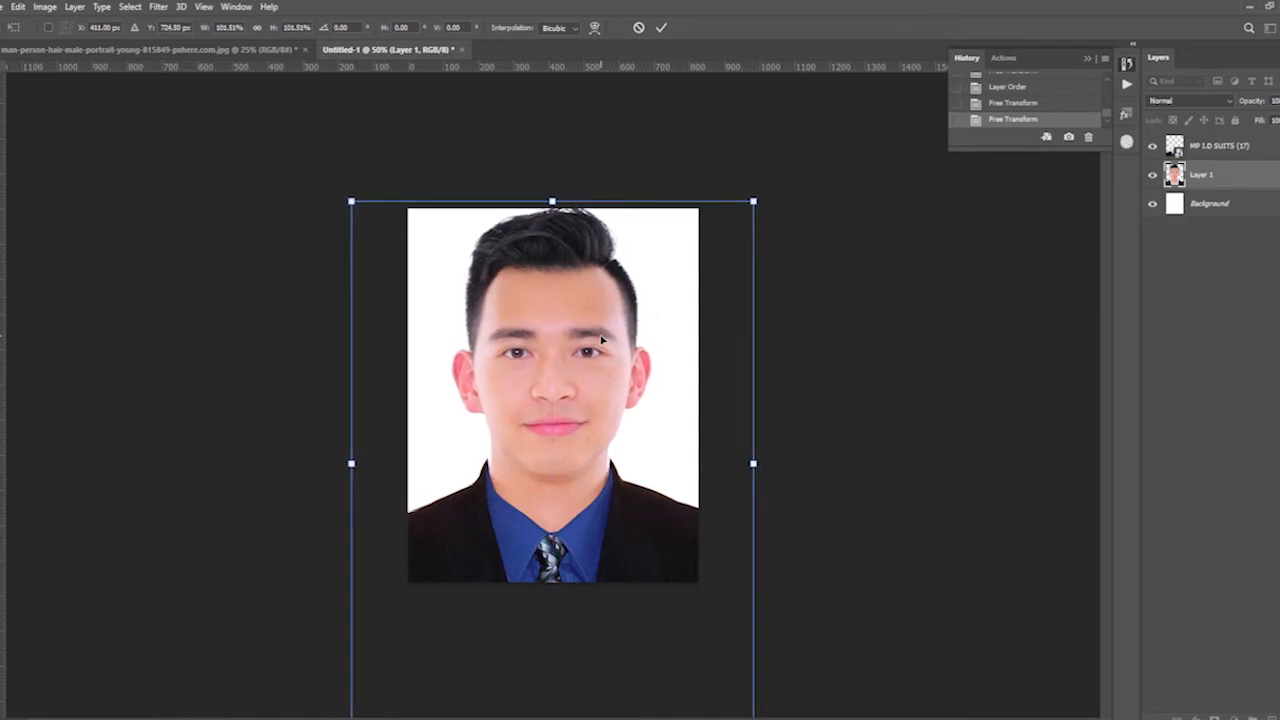
pyautogui.press('Return')
# - Check the fit between neck and collar closely, and hide the suit layer to expose the man's original clothing
pyautogui.hotkey('ctrl', '+')
pyautogui.hotkey('ctrl', '+')
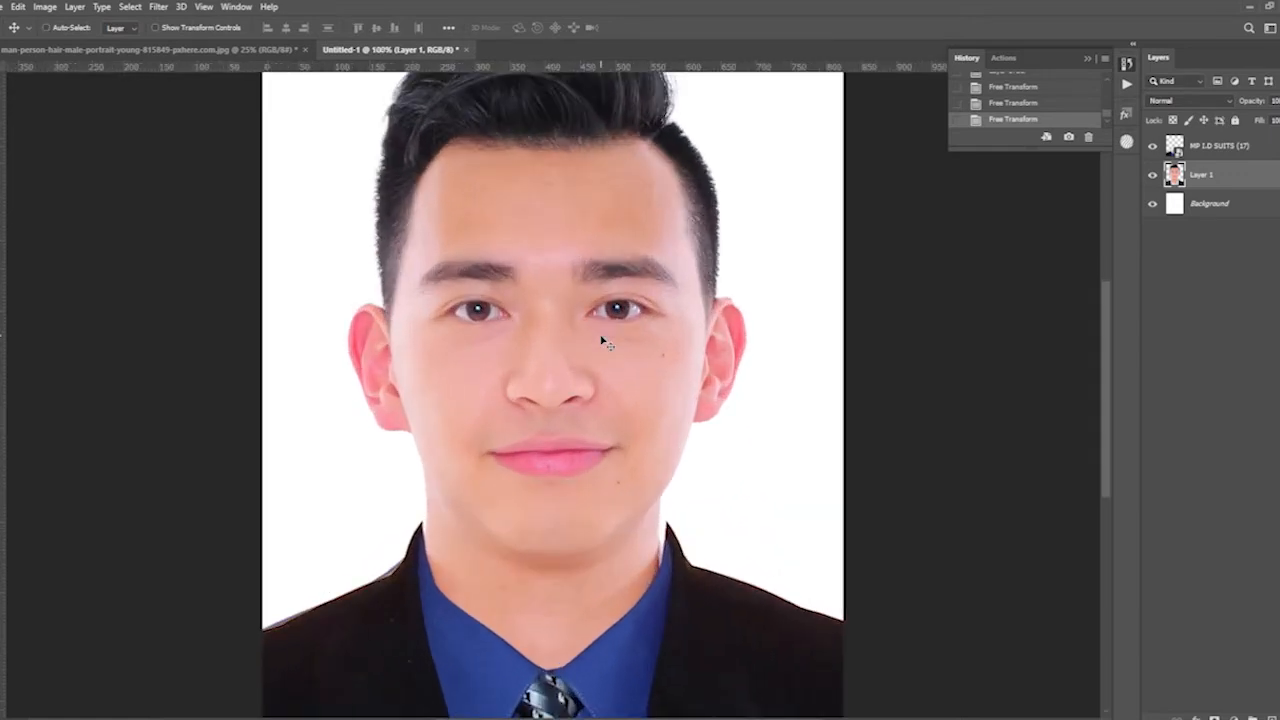
pyautogui.moveTo(803, 573); pyautogui.dragTo(731, 451)
pyautogui.hotkey('ctrl', '+')
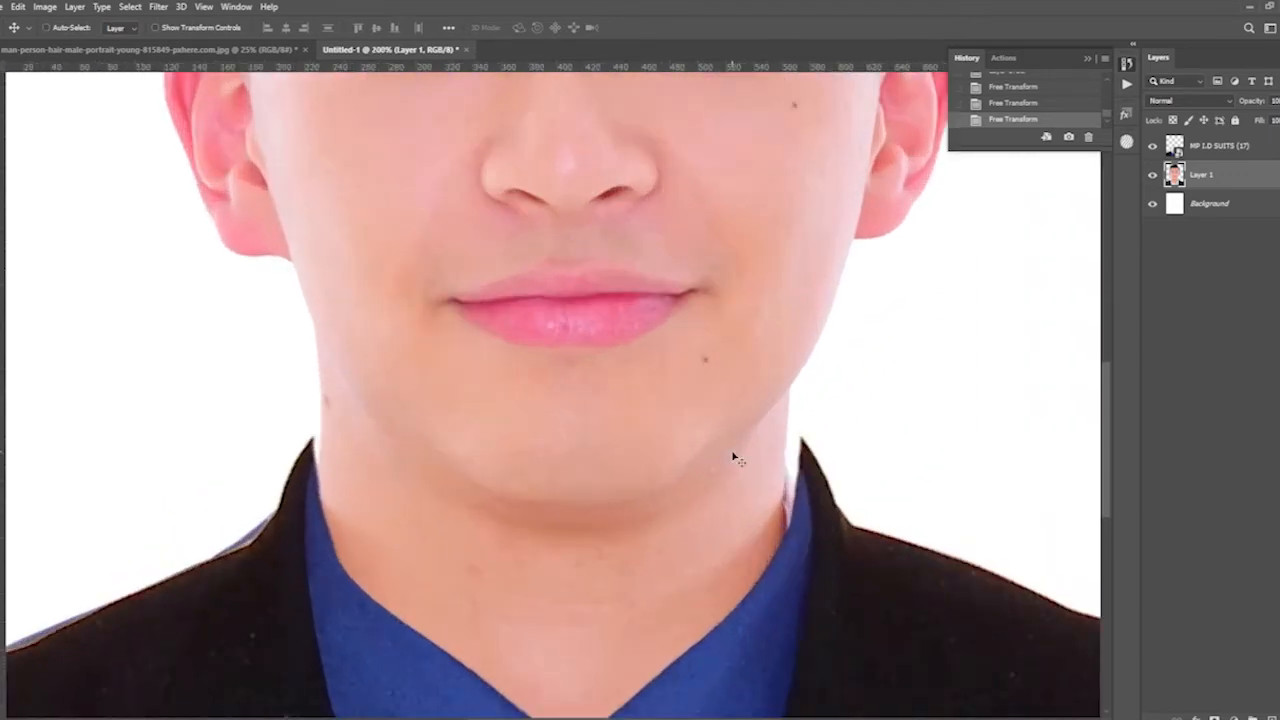
pyautogui.hotkey('ctrl', '-')
pyautogui.hotkey('ctrl', '-')
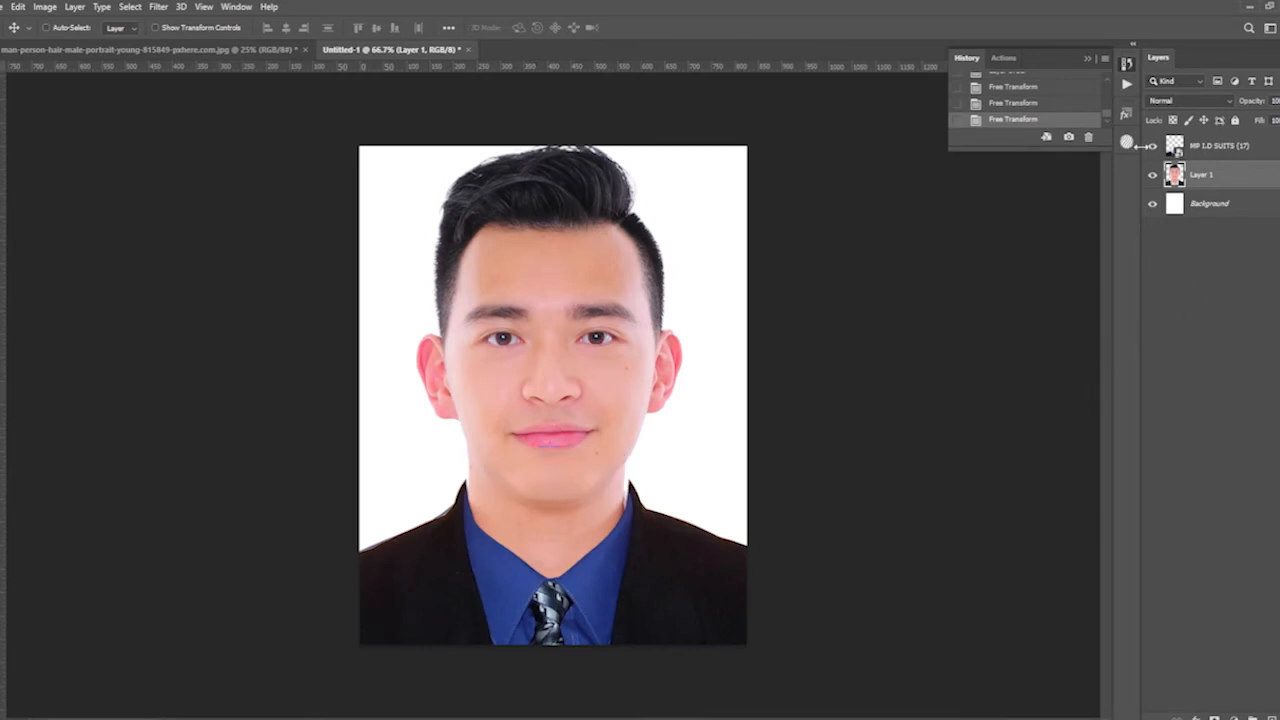
pyautogui.click(1152, 146)
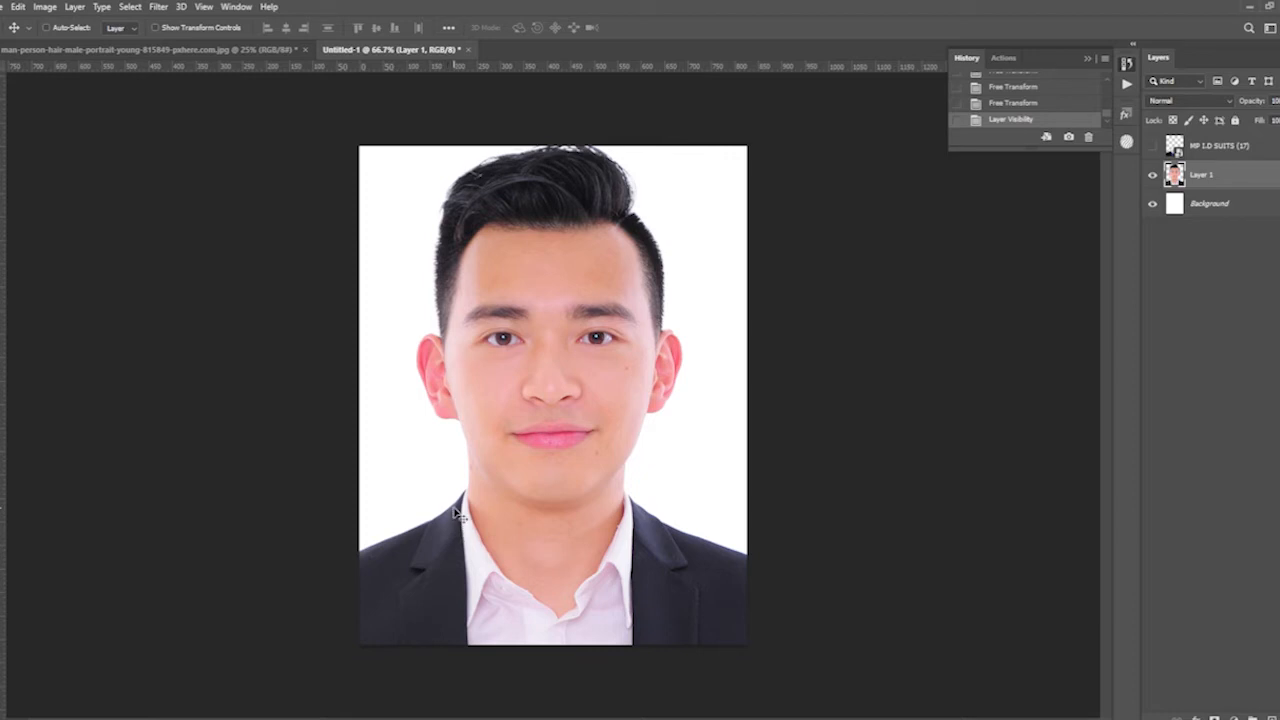
# - Trace a Pen path along the man's neckline where the skin meets the white shirt collar
pyautogui.press('e')
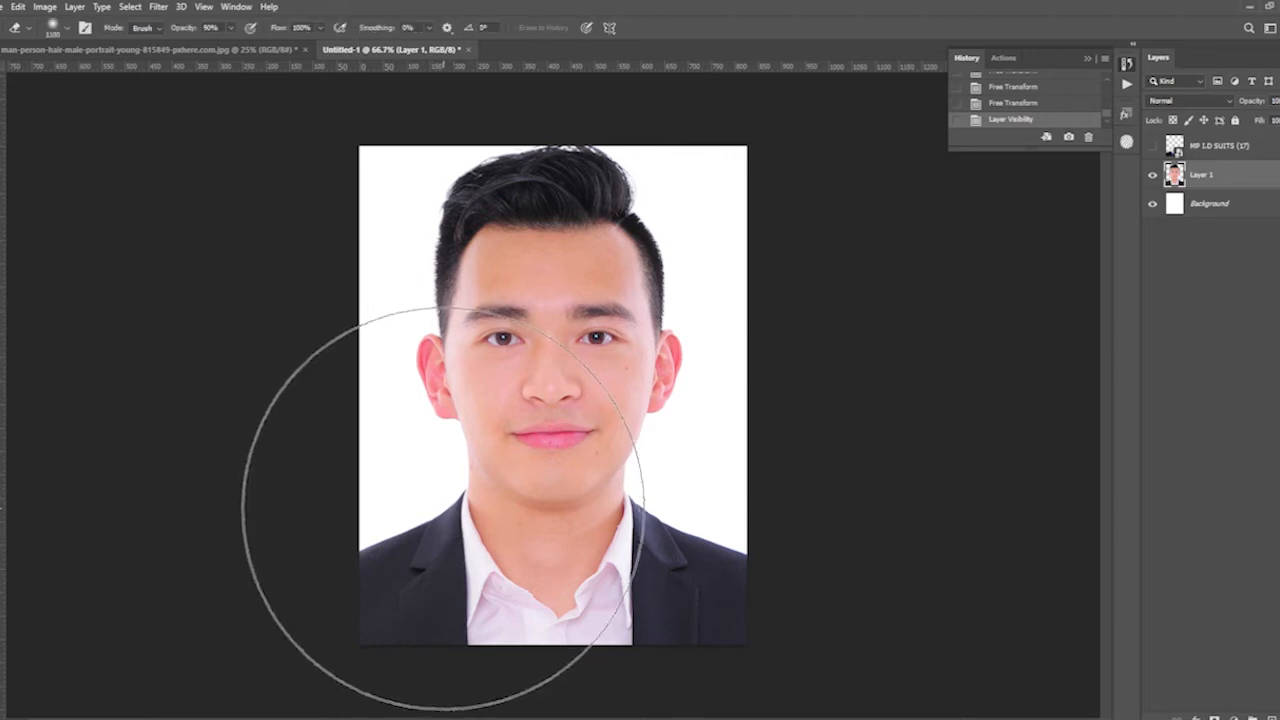
pyautogui.press('l')
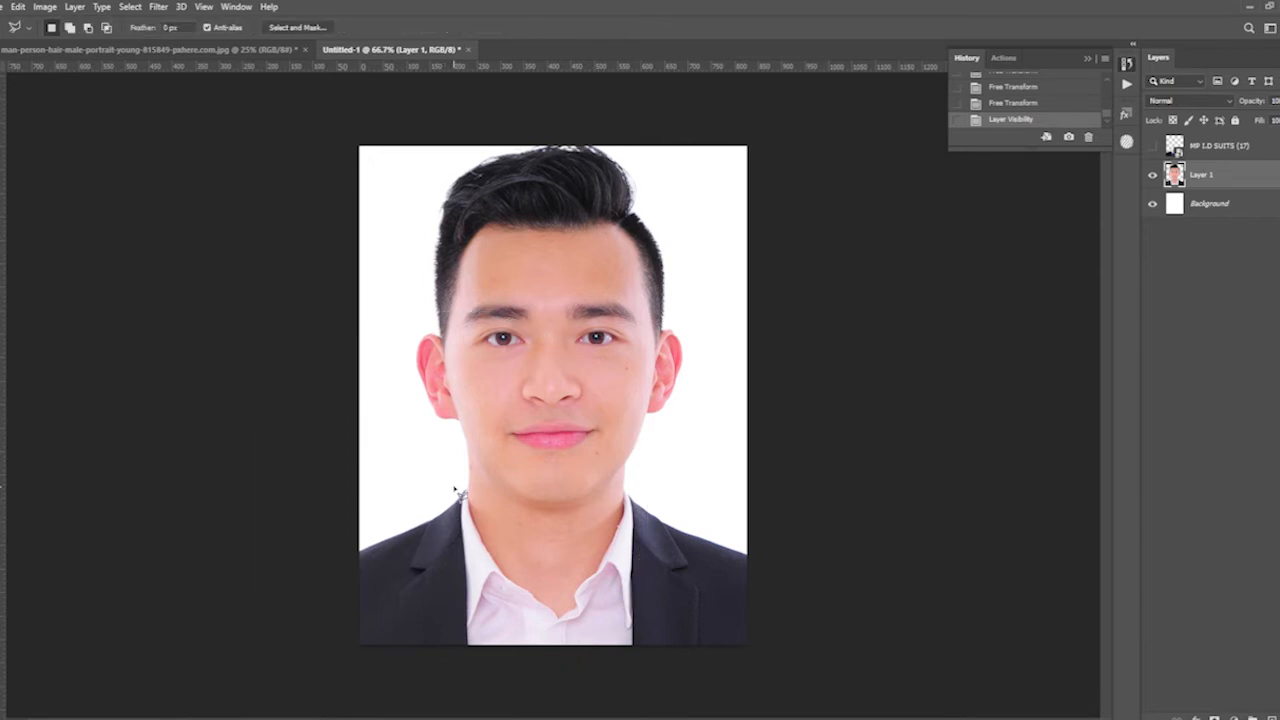
pyautogui.hotkey('ctrl', '+')
pyautogui.moveTo(375, 508); pyautogui.dragTo(400, 432)
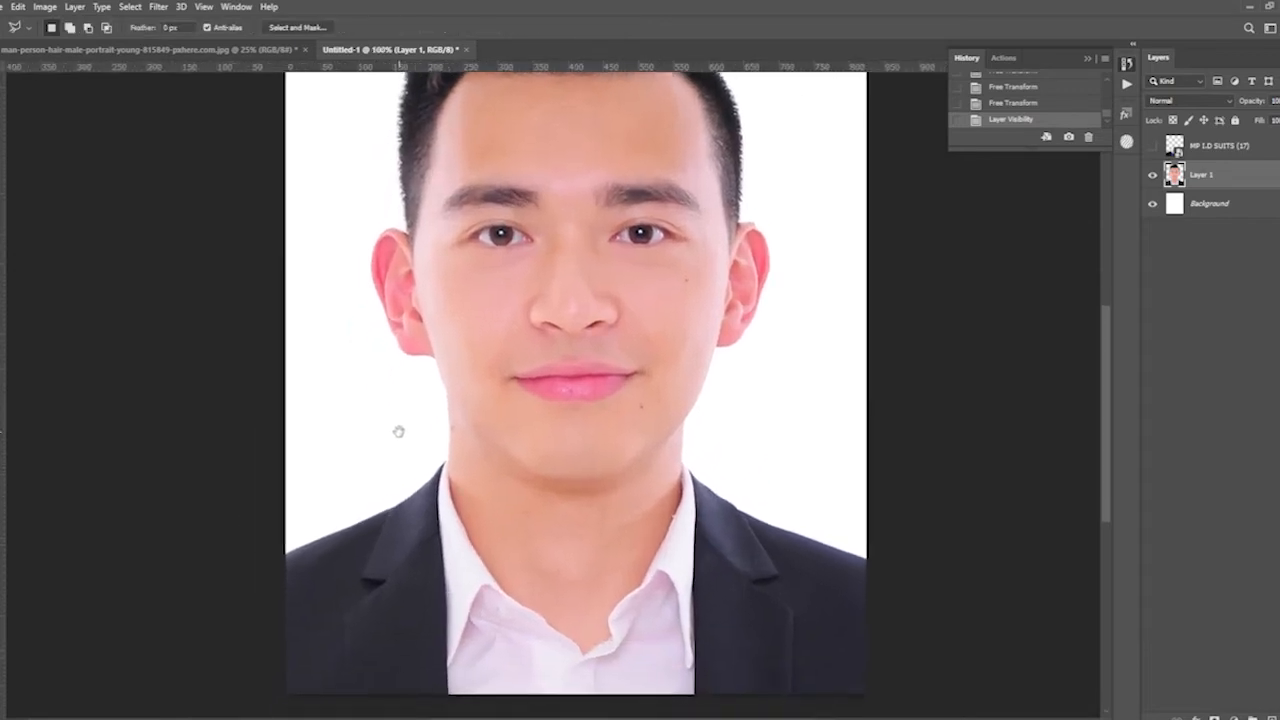
pyautogui.hotkey('ctrl', '+')
pyautogui.moveTo(345, 488); pyautogui.dragTo(400, 455)
pyautogui.press('p')
pyautogui.click(336, 369)
pyautogui.click(388, 437)
pyautogui.click(458, 636)
pyautogui.moveTo(516, 702); pyautogui.dragTo(385, 490)
pyautogui.moveTo(388, 497); pyautogui.dragTo(441, 538)
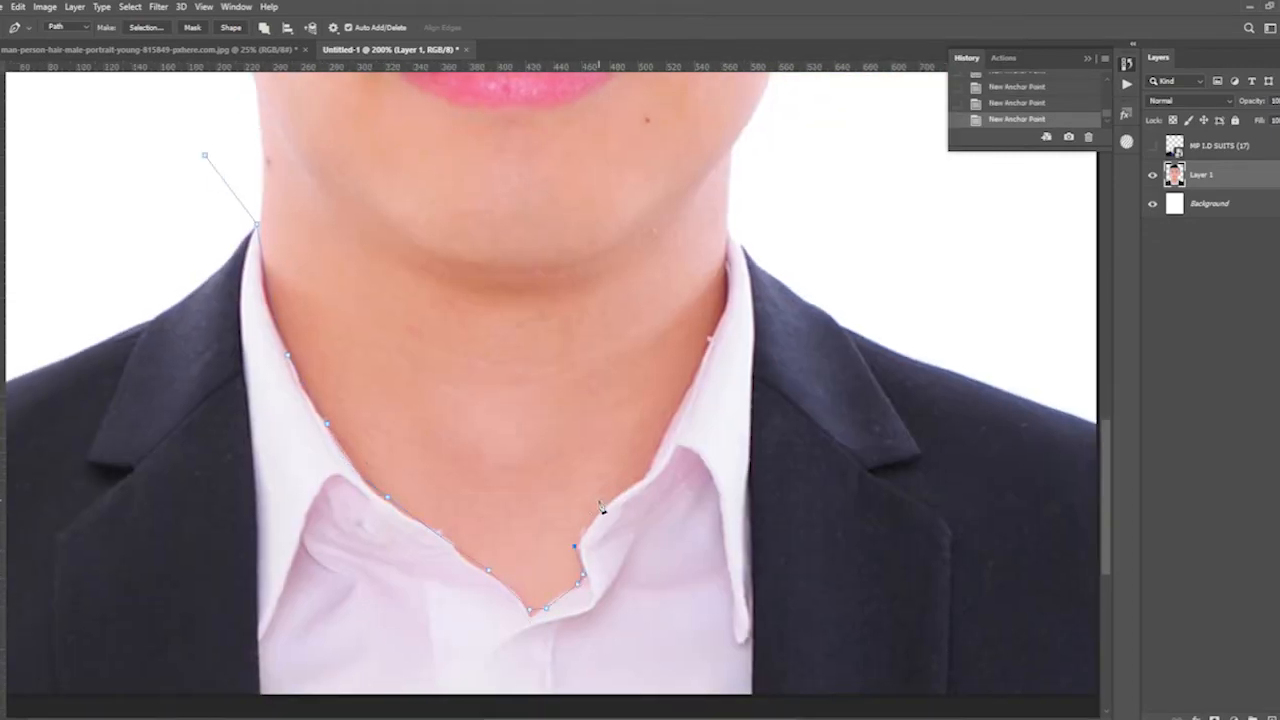
# - Extend the Pen path outside the canvas around the original jacket and shirt and close it at the neck
pyautogui.hotkey('ctrl', '-')
pyautogui.hotkey('ctrl', '-')
pyautogui.hotkey('ctrl', '-')
pyautogui.click(811, 424)
pyautogui.click(857, 536)
pyautogui.click(461, 616)
pyautogui.click(349, 559)
pyautogui.click(413, 460)
pyautogui.click(488, 463)
# - Turn the path into a selection, delete the original clothing from the man's layer, and show the suit layer again
pyautogui.rightClick(516, 450)
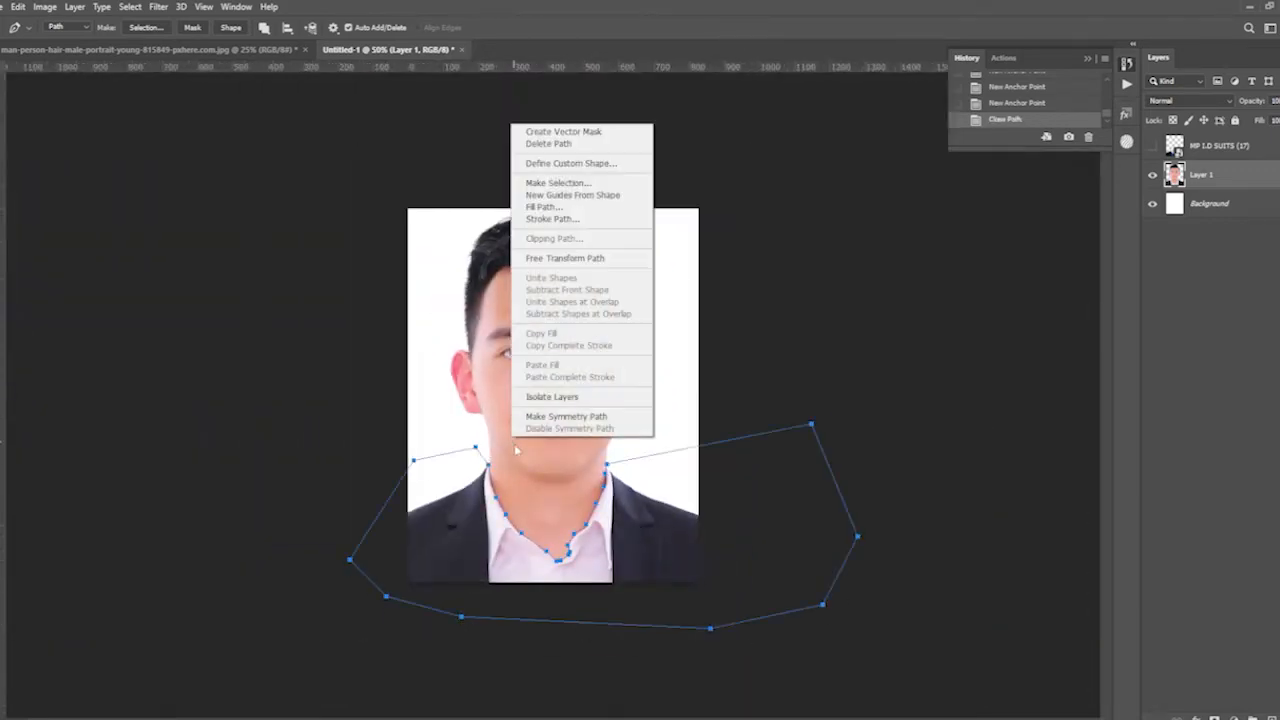
pyautogui.click(565, 184)
pyautogui.press('Return')
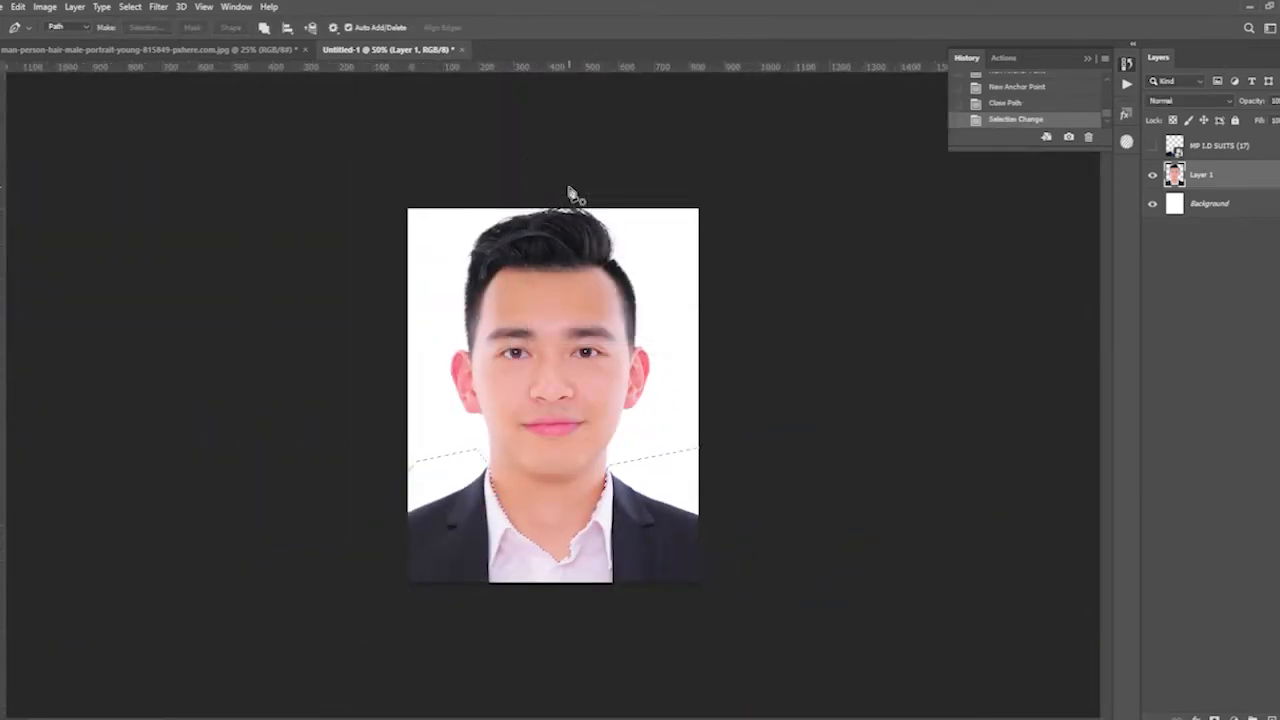
pyautogui.press('Delete')
pyautogui.hotkey('ctrl', 'd')
pyautogui.click(1170, 148)
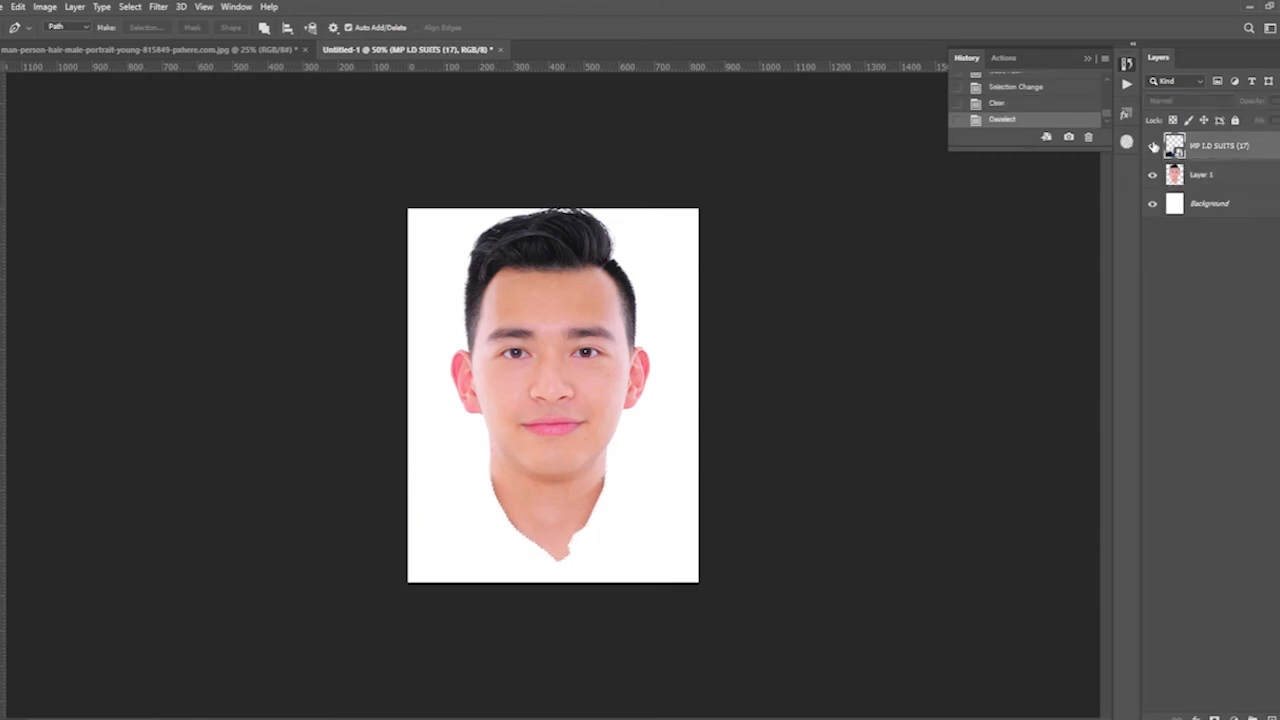
pyautogui.click(1152, 146)
# - Clone Stamp neck skin on the man's layer to fill the white gap beside the right-hand side of the suit collar
pyautogui.hotkey('ctrl', '1')
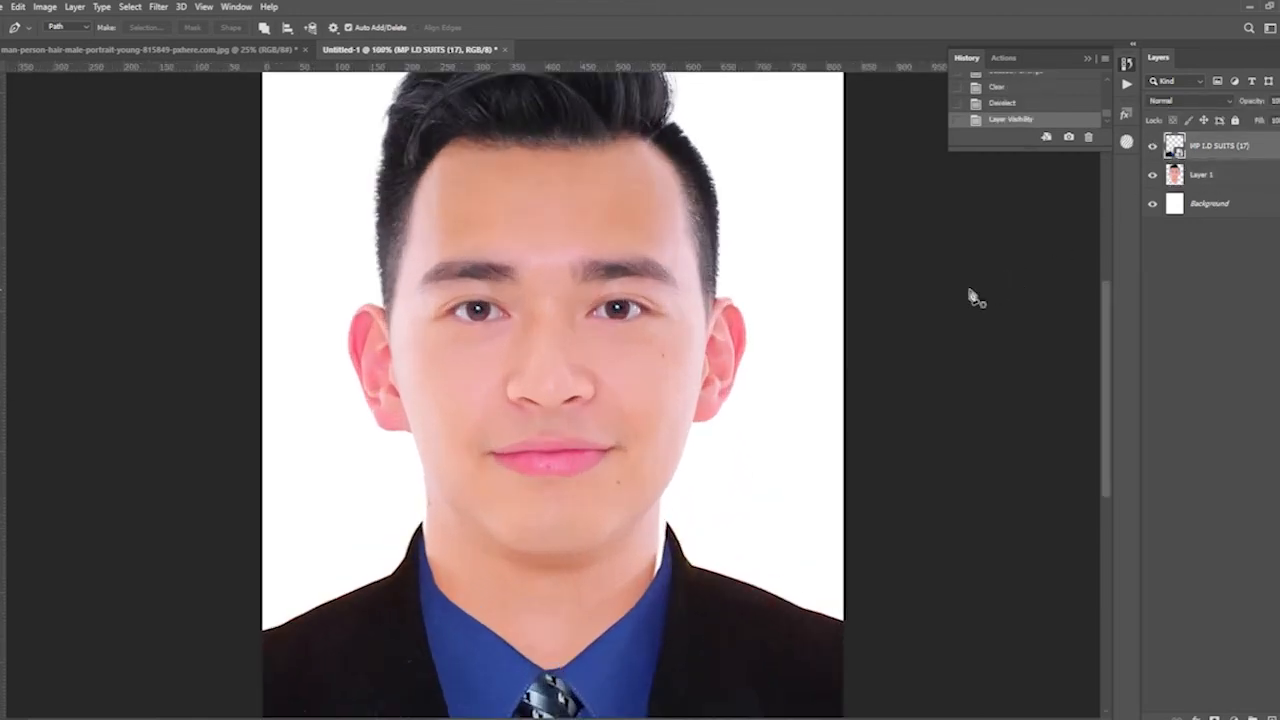
pyautogui.scroll(-3, 608, 398)
pyautogui.hotkey('ctrl', '+')
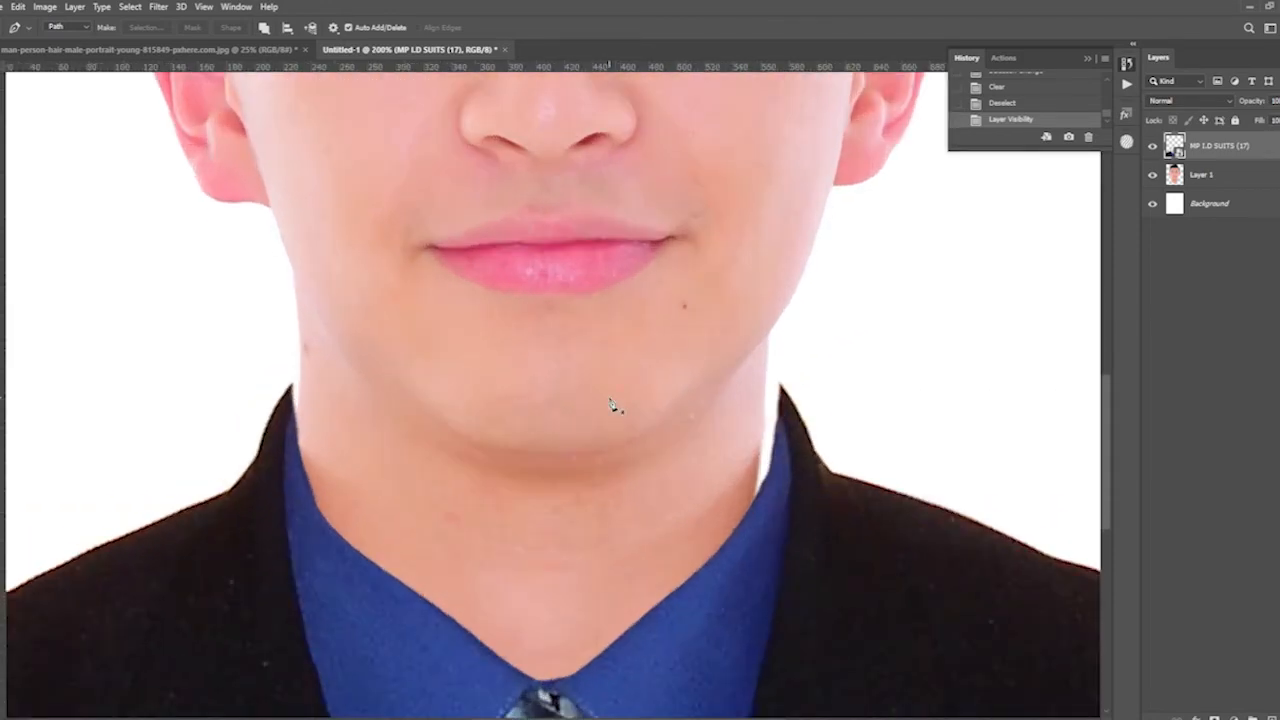
pyautogui.hscroll(3, 614, 409)
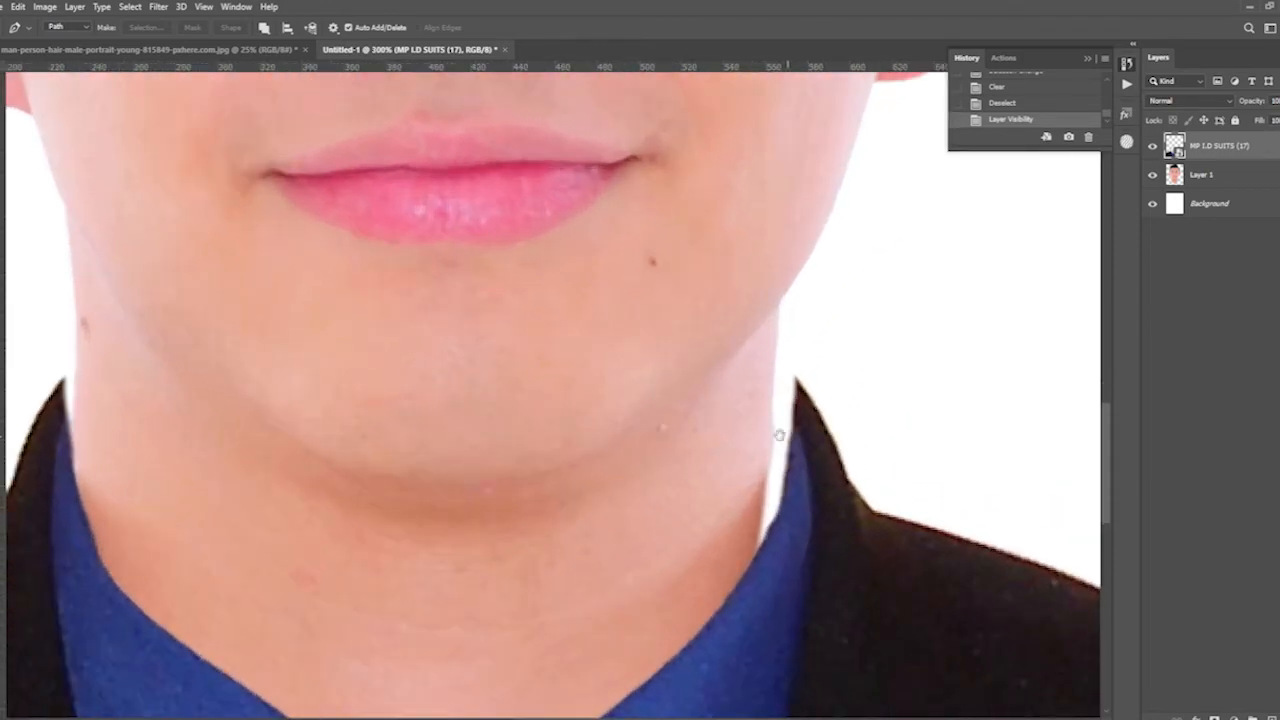
pyautogui.hotkey('ctrl', '+')
pyautogui.press('s')
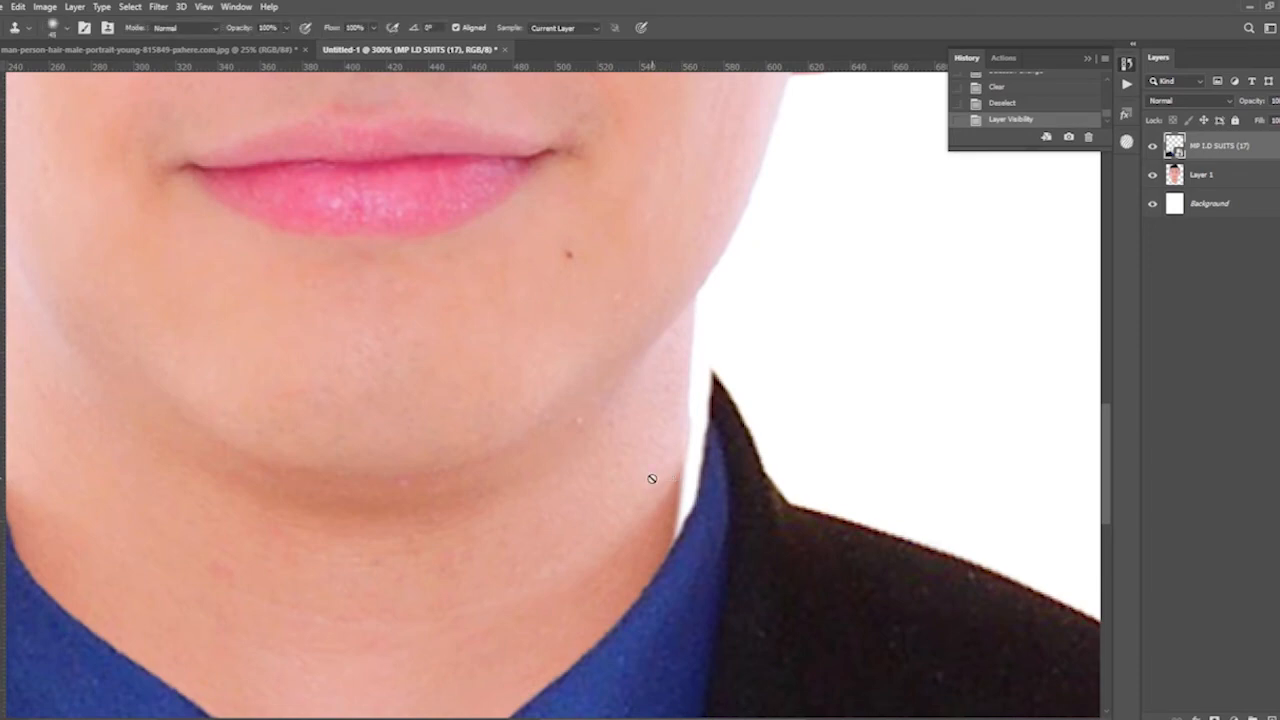
pyautogui.click(1212, 175)
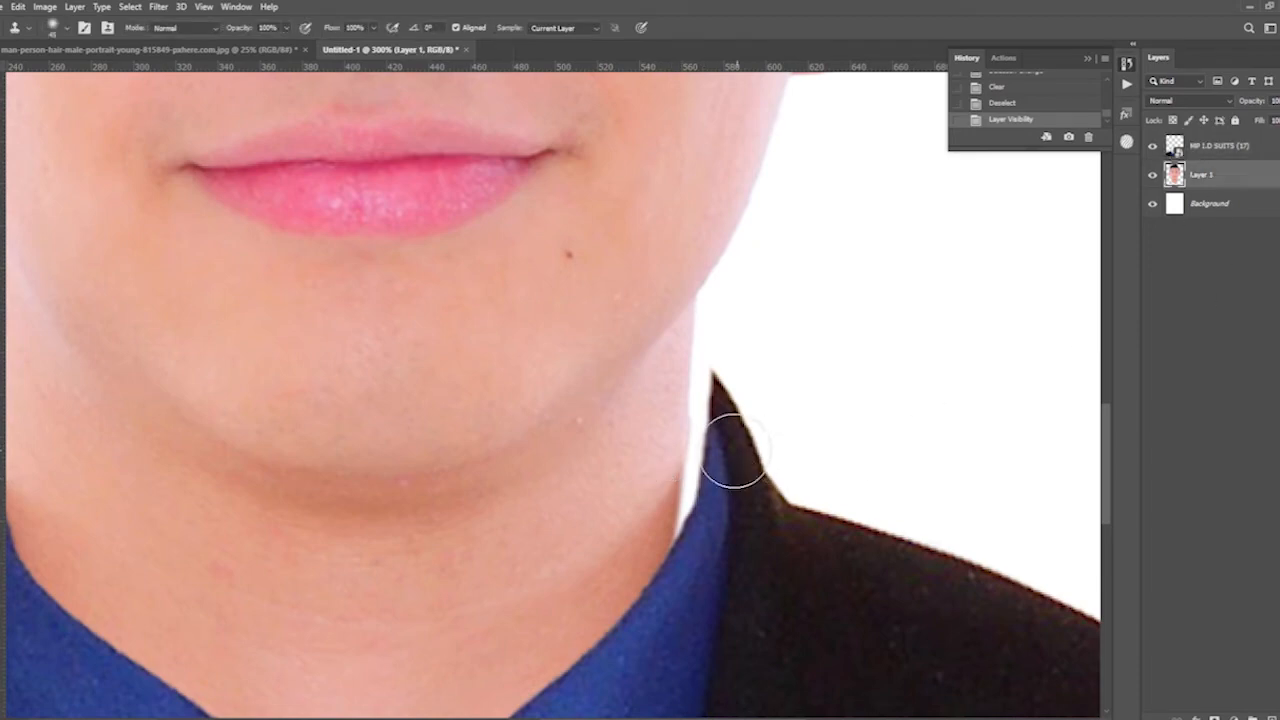
pyautogui.keyDown('alt'); pyautogui.click(643, 494); pyautogui.keyUp('alt')
pyautogui.moveTo(681, 505); pyautogui.dragTo(687, 479)
pyautogui.keyDown('alt'); pyautogui.click(646, 554); pyautogui.keyUp('alt')
pyautogui.click(683, 537)
pyautogui.click(686, 530)
pyautogui.moveTo(688, 523)
pyautogui.mouseDown()
pyautogui.moveTo(714, 400)
pyautogui.moveTo(704, 358)
pyautogui.mouseUp()
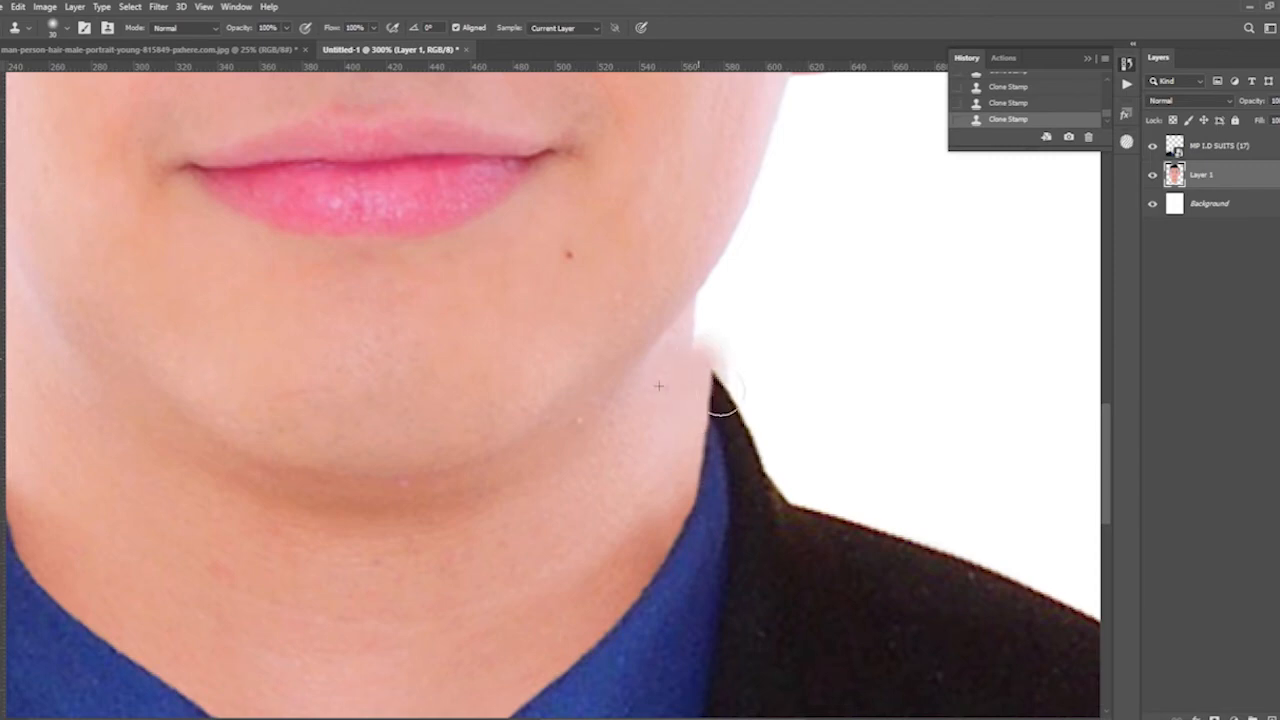
# - Clone Stamp neck skin into the gap beside the left-hand side of the suit collar
pyautogui.moveTo(543, 509); pyautogui.dragTo(814, 506)
pyautogui.moveTo(315, 509); pyautogui.dragTo(504, 546)
pyautogui.keyDown('alt'); pyautogui.click(502, 497); pyautogui.keyUp('alt')
pyautogui.moveTo(451, 447)
pyautogui.mouseDown()
pyautogui.moveTo(451, 432)
pyautogui.moveTo(452, 460)
pyautogui.moveTo(457, 329)
pyautogui.mouseUp()
pyautogui.hotkey('ctrl', '-')
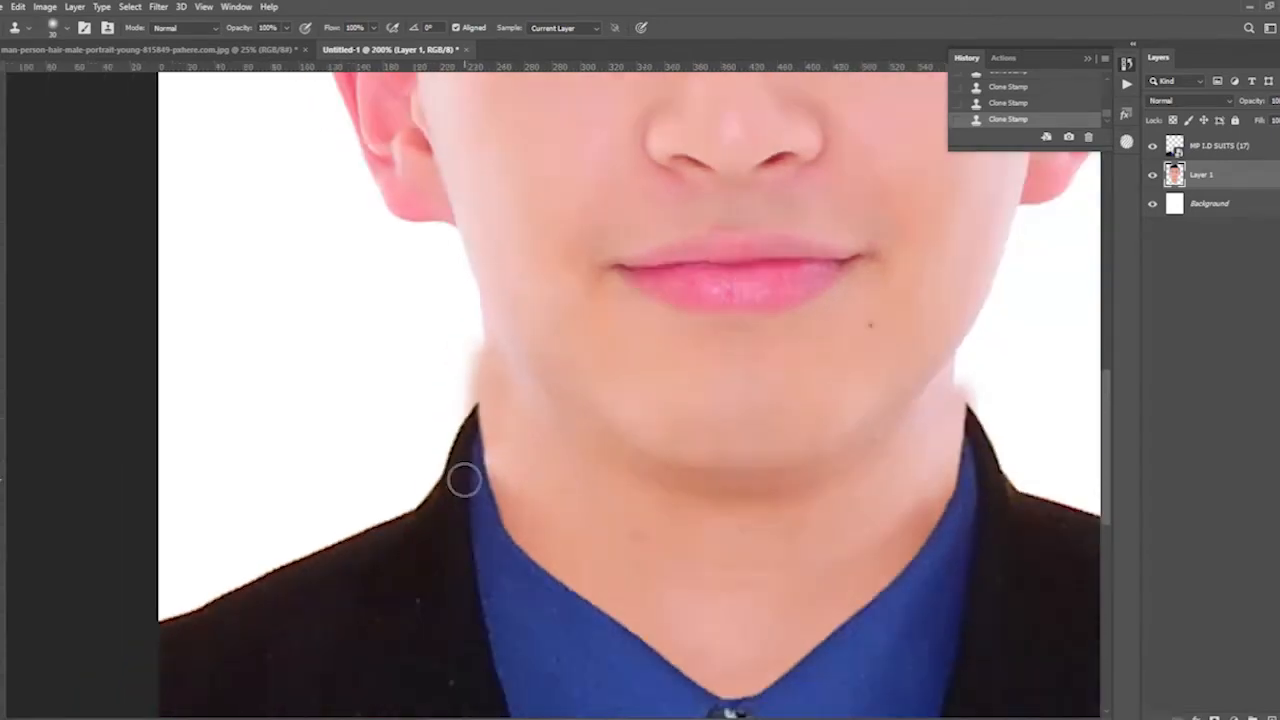
pyautogui.moveTo(722, 528); pyautogui.dragTo(606, 566)
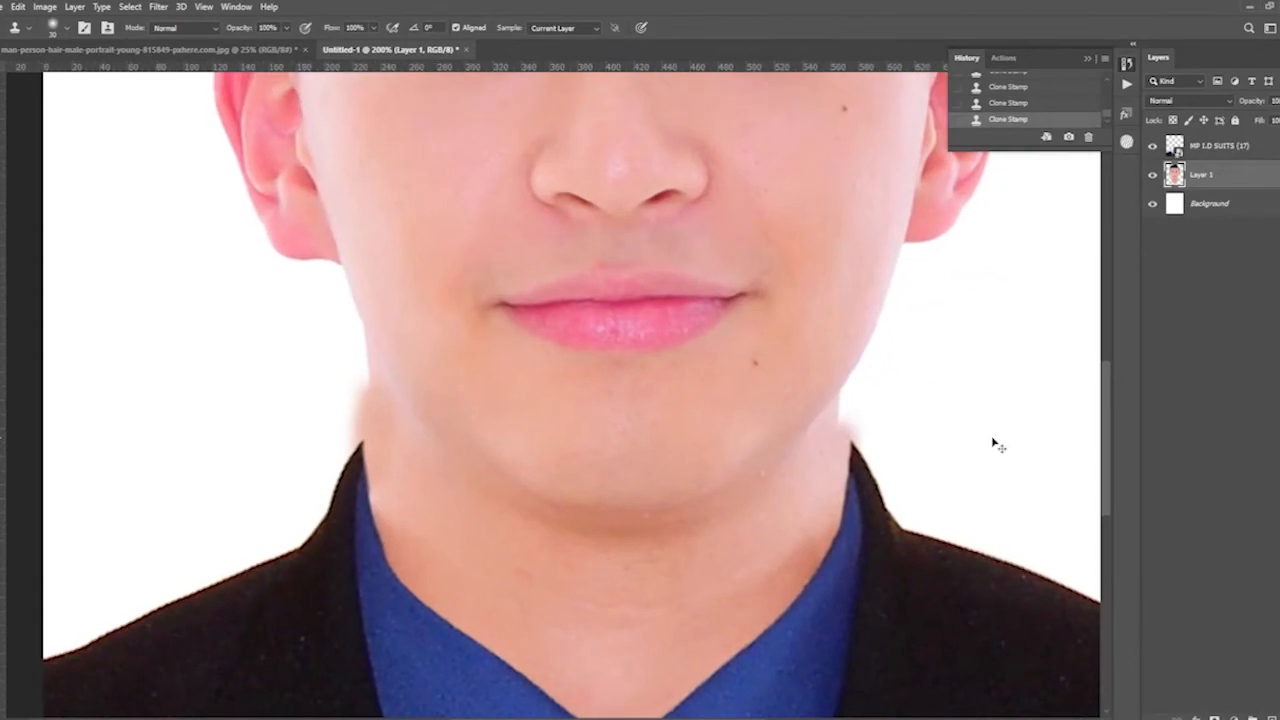
# - Draw a closed Pen path around the stray cloned skin between the jaw and the right-hand side of the suit collar
pyautogui.hotkey('ctrl', '-')
pyautogui.hotkey('ctrl', '-')
pyautogui.hotkey('ctrl', '+')
pyautogui.hotkey('ctrl', '+')
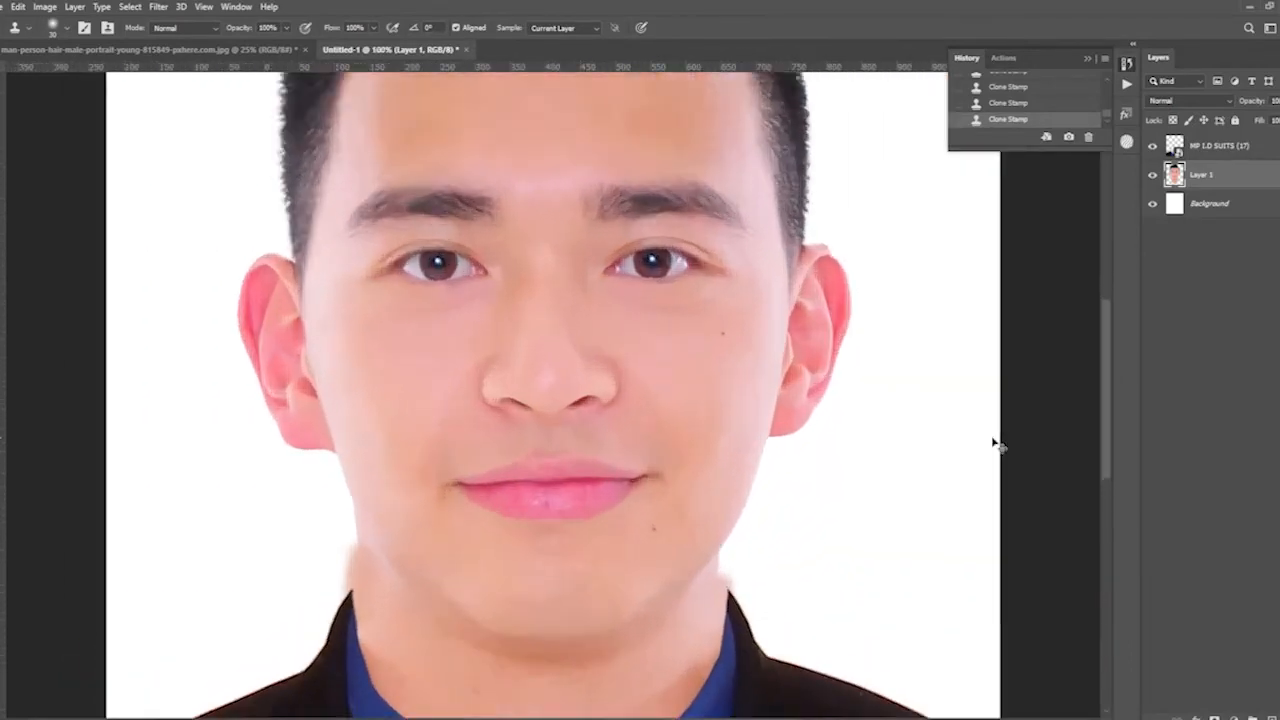
pyautogui.moveTo(790, 549); pyautogui.dragTo(471, 377)
pyautogui.hotkey('ctrl', '+')
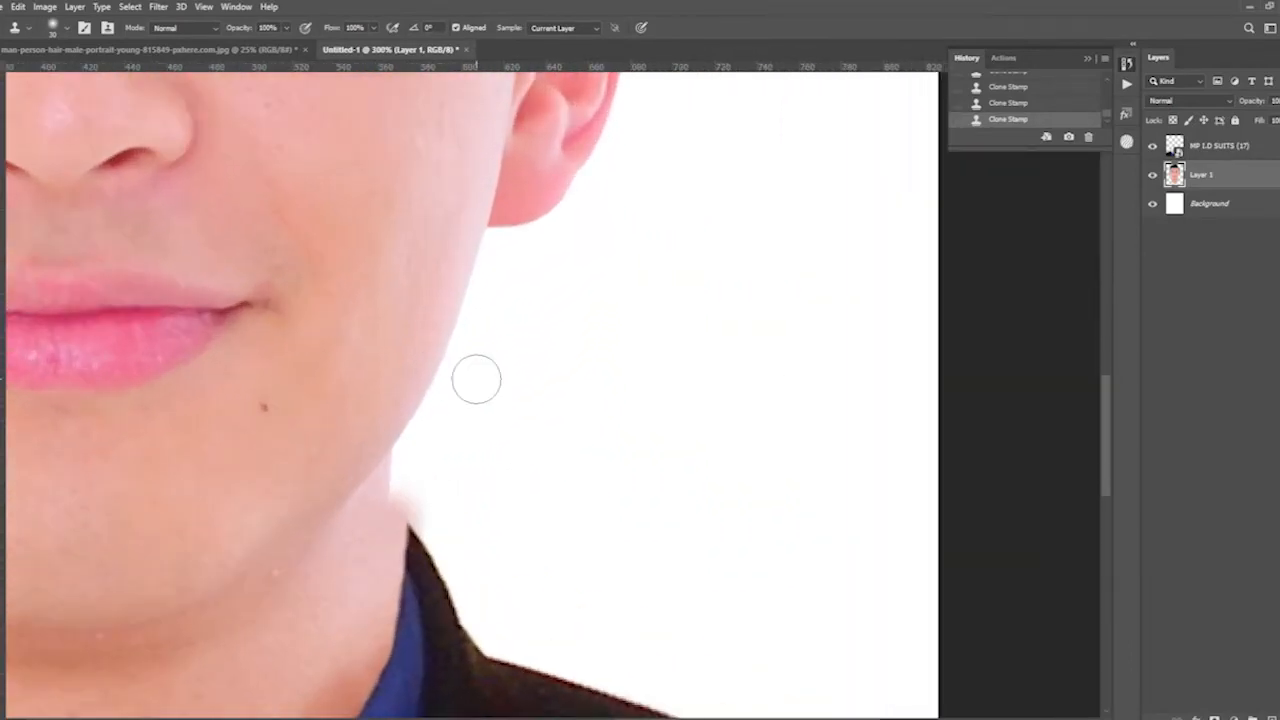
pyautogui.press('p')
pyautogui.click(703, 229)
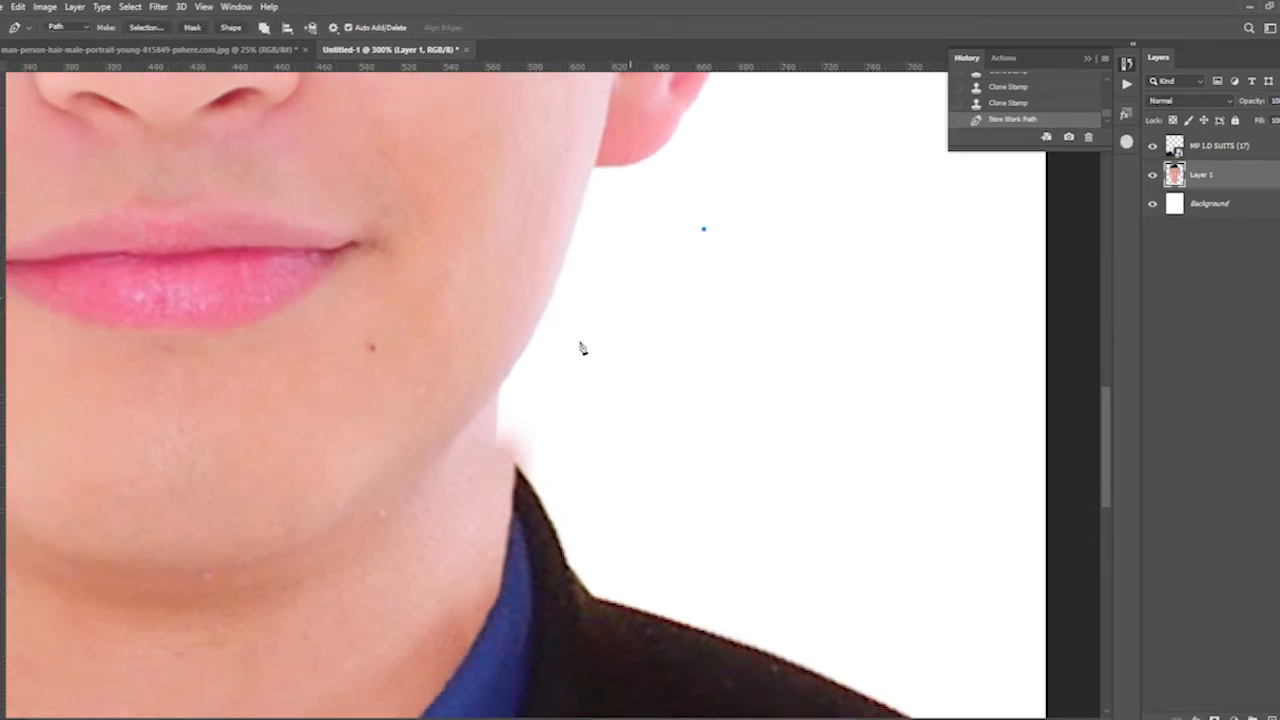
pyautogui.click(500, 388)
pyautogui.click(515, 466)
pyautogui.hotkey('ctrl', 'z')
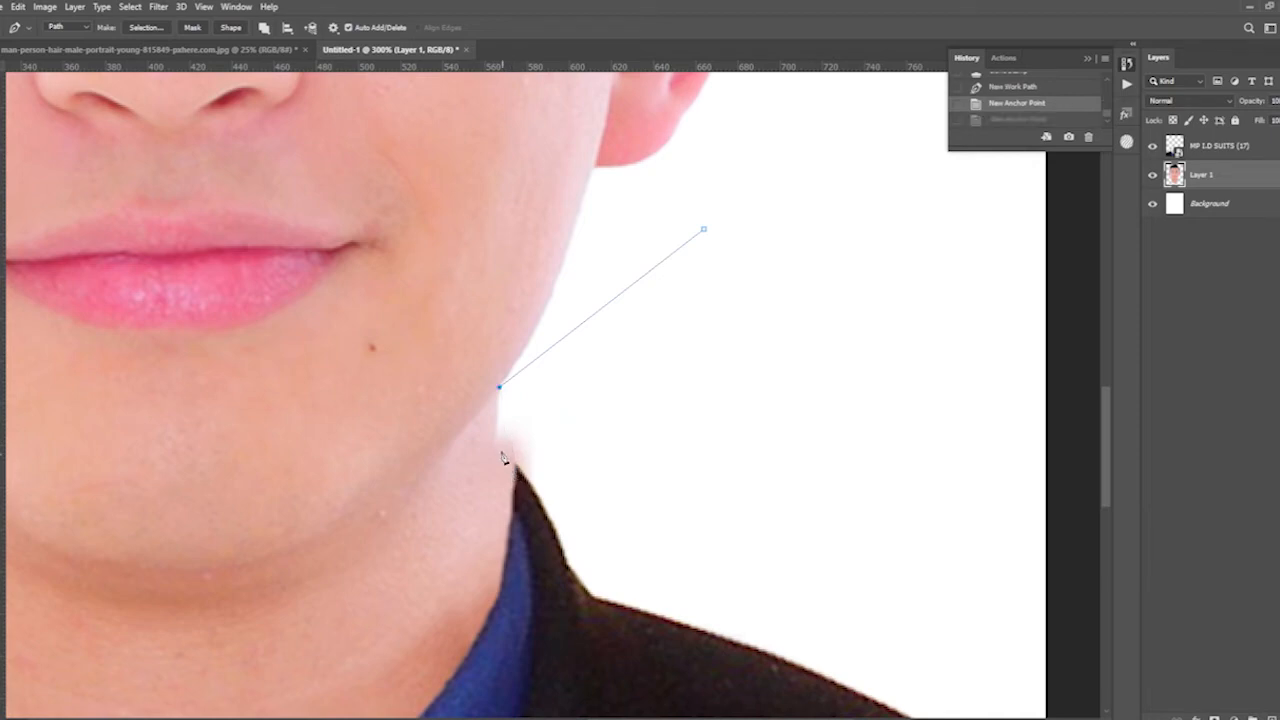
pyautogui.moveTo(506, 469); pyautogui.dragTo(547, 510)
pyautogui.hotkey('ctrl', 'z')
pyautogui.click(676, 452)
pyautogui.click(703, 232)
# - Turn the path into a selection, delete the stray skin beside the right-hand collar from the man's layer, and deselect
pyautogui.rightClick(715, 297)
pyautogui.click(765, 354)
pyautogui.press('Return')
pyautogui.press('Delete')
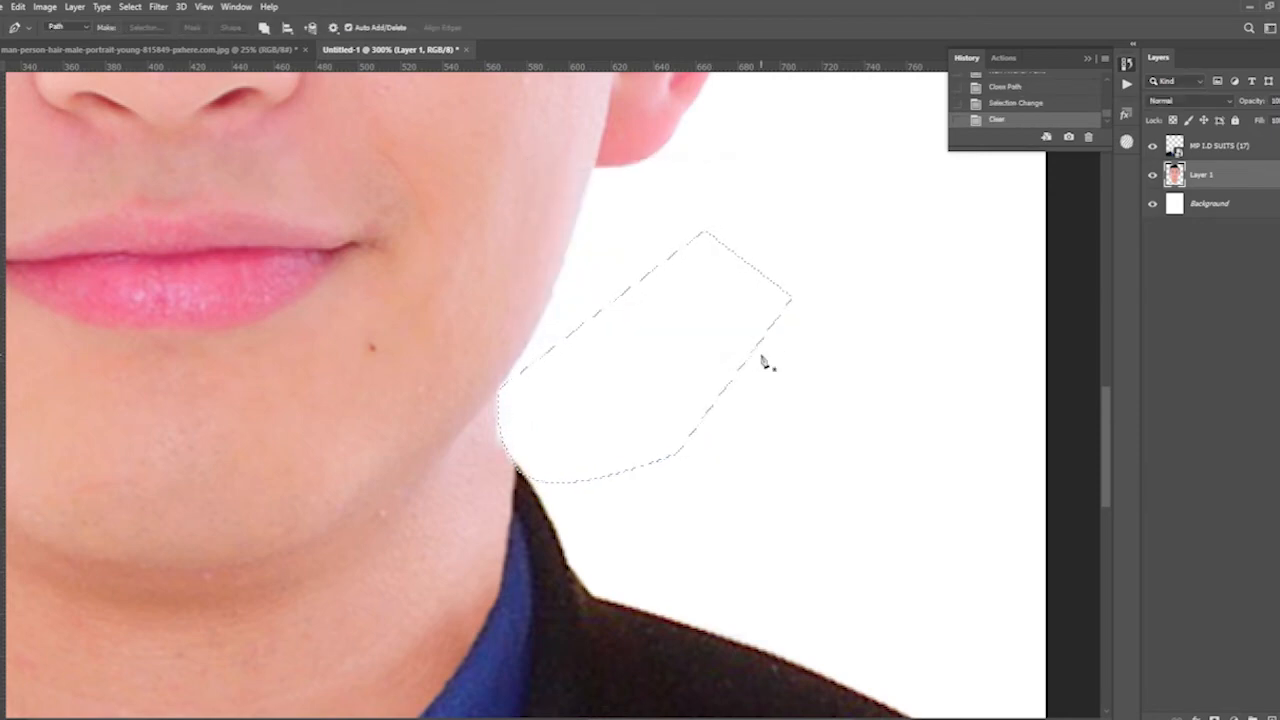
pyautogui.hotkey('ctrl', 's')
pyautogui.press('Escape')
pyautogui.hotkey('ctrl', 'd')
pyautogui.hotkey('ctrl', '-')
pyautogui.hotkey('ctrl', '-')
pyautogui.hotkey('ctrl', '-')
pyautogui.hotkey('ctrl', '-')
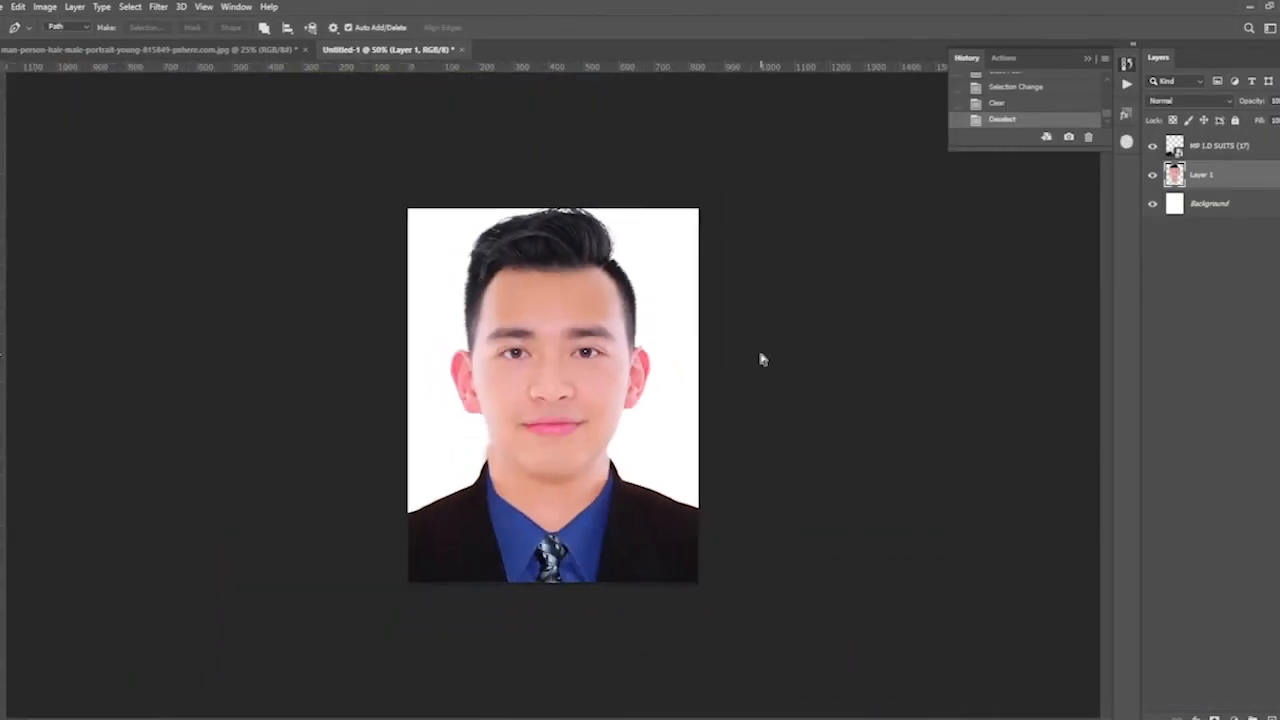
# - Draw a closed Pen path around the excess cloned skin along the left-hand side of the neck, down to the collar
pyautogui.hotkey('ctrl', '+')
pyautogui.hotkey('ctrl', '+')
pyautogui.hotkey('ctrl', '+')
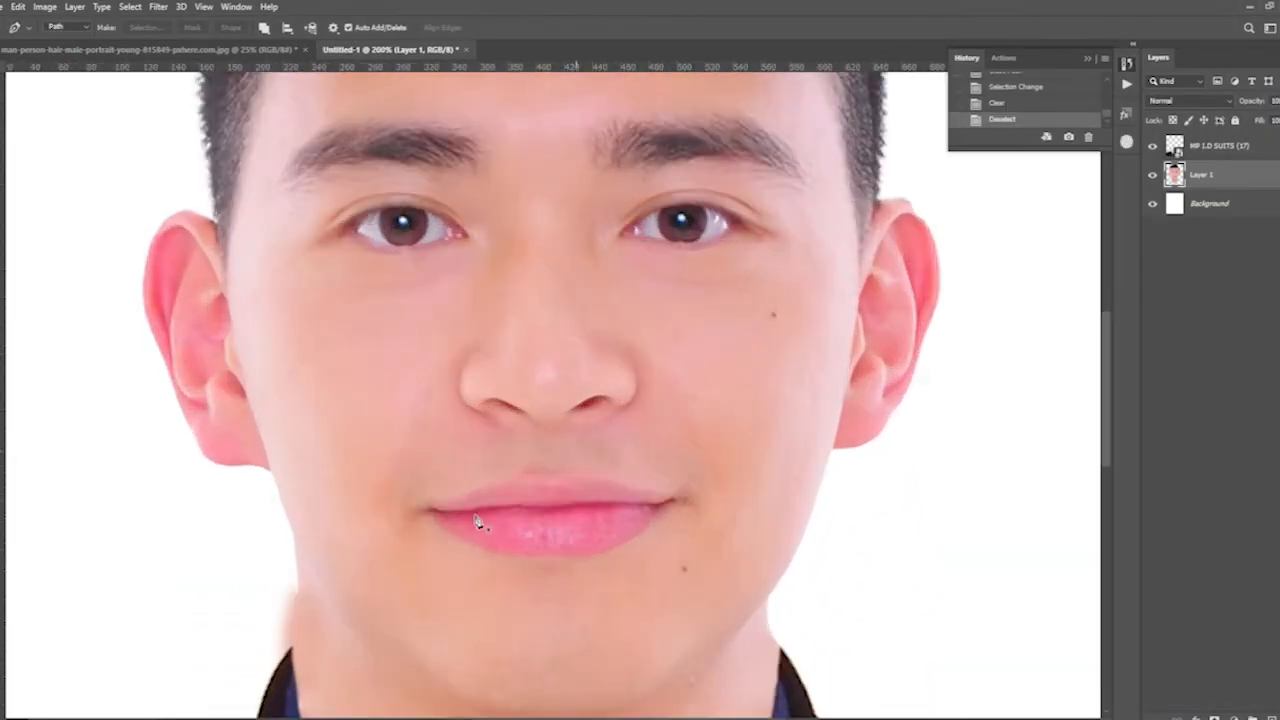
pyautogui.moveTo(290, 607); pyautogui.dragTo(568, 471)
pyautogui.scroll(3, 568, 471)
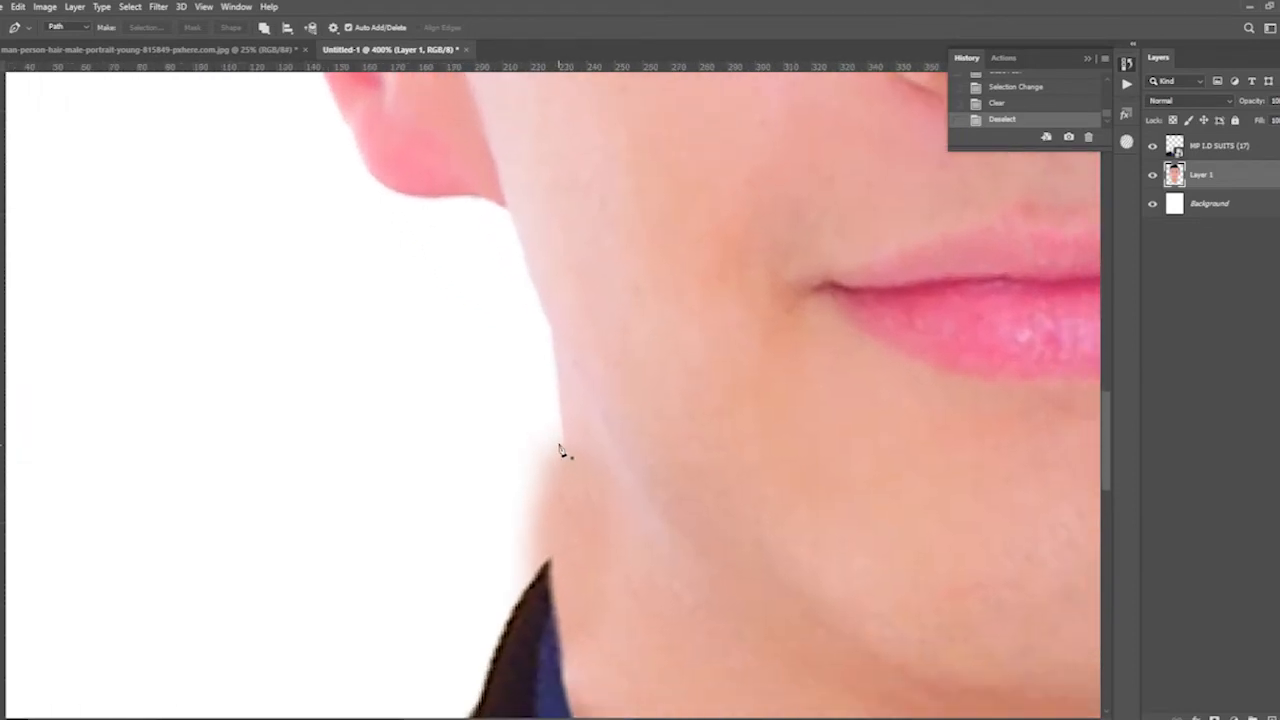
pyautogui.click(559, 387)
pyautogui.moveTo(553, 556); pyautogui.dragTo(545, 575)
pyautogui.click(509, 618)
pyautogui.click(464, 600)
pyautogui.click(433, 457)
pyautogui.click(481, 389)
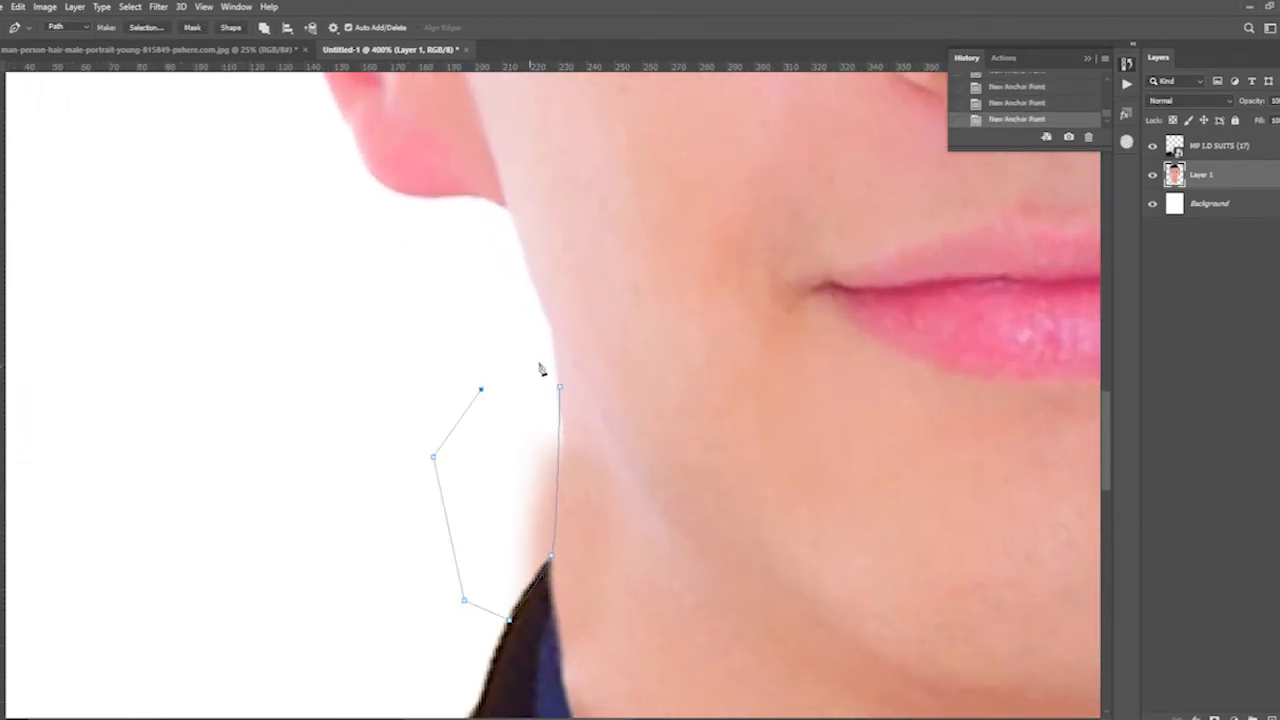
pyautogui.click(560, 388)
# - Convert the path to a selection, clear the excess skin beside the left-hand collar from the man's layer, and deselect
pyautogui.rightClick(504, 111)
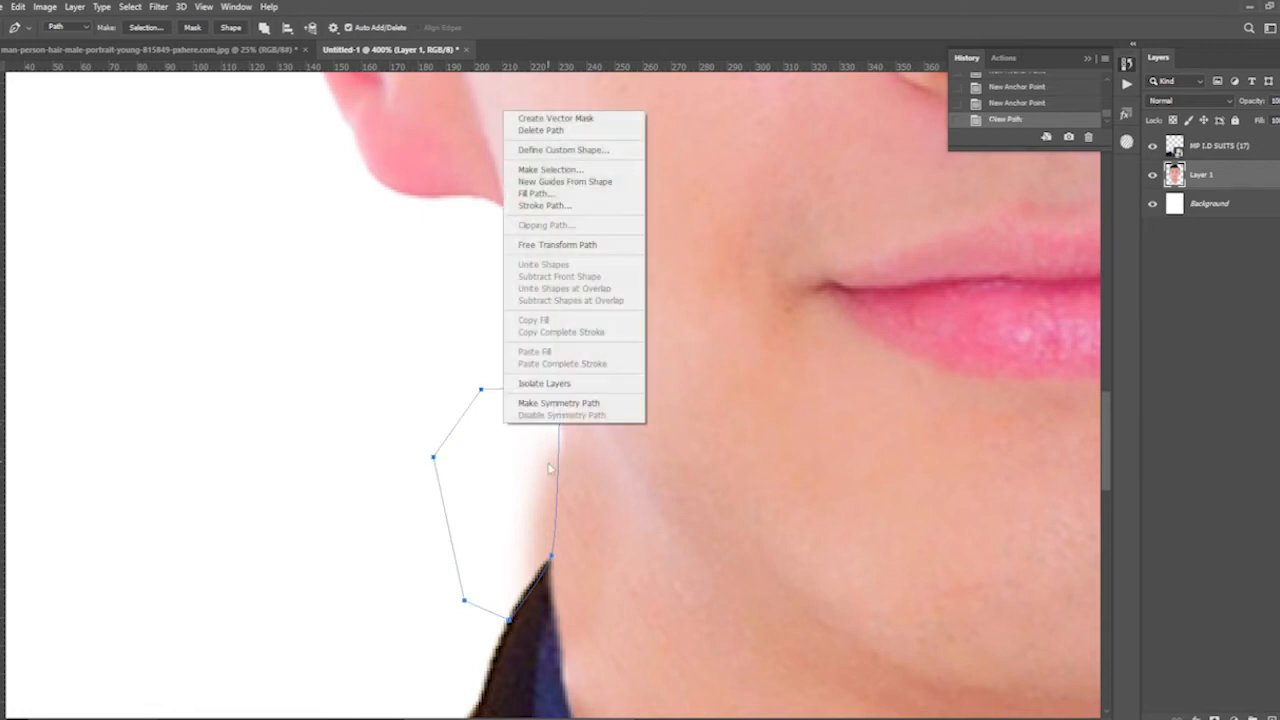
pyautogui.click(571, 172)
pyautogui.press('Return')
pyautogui.press('Delete')
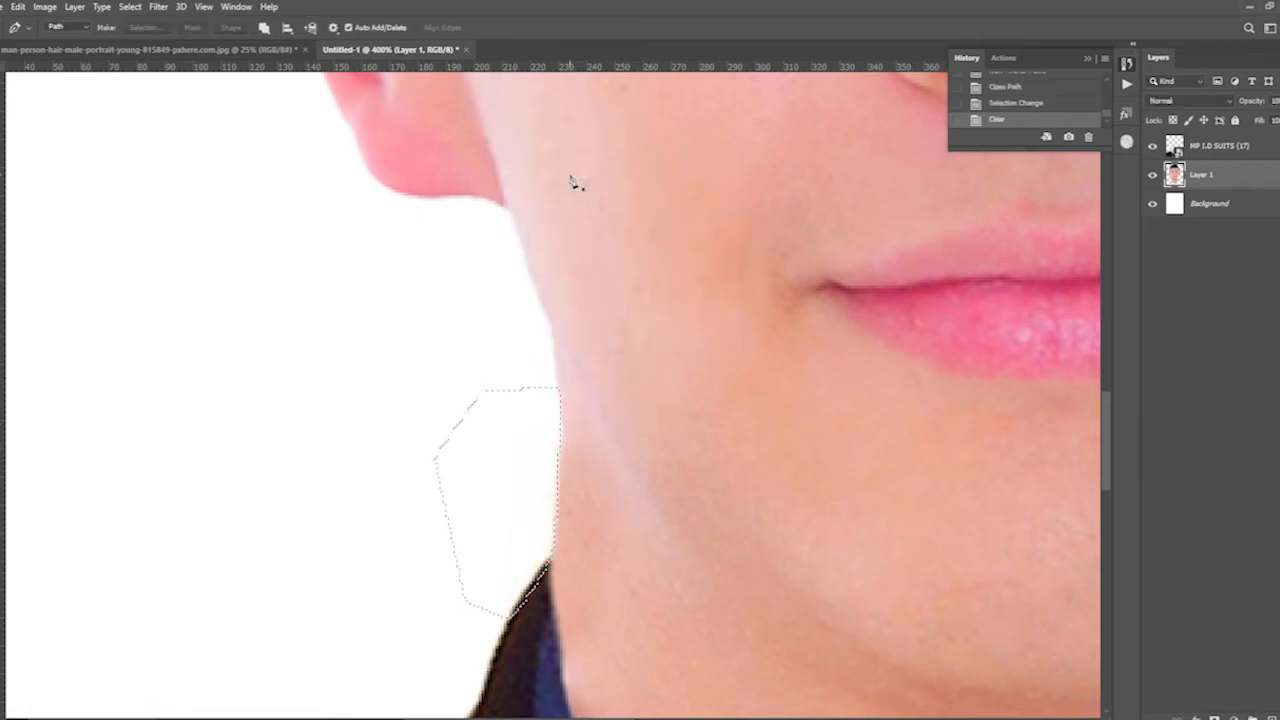
pyautogui.hotkey('ctrl', 'd')
pyautogui.hotkey('ctrl', '-')
pyautogui.hotkey('ctrl', '-')
pyautogui.hotkey('ctrl', '-')
pyautogui.hotkey('ctrl', '-')
pyautogui.hotkey('ctrl', '-')
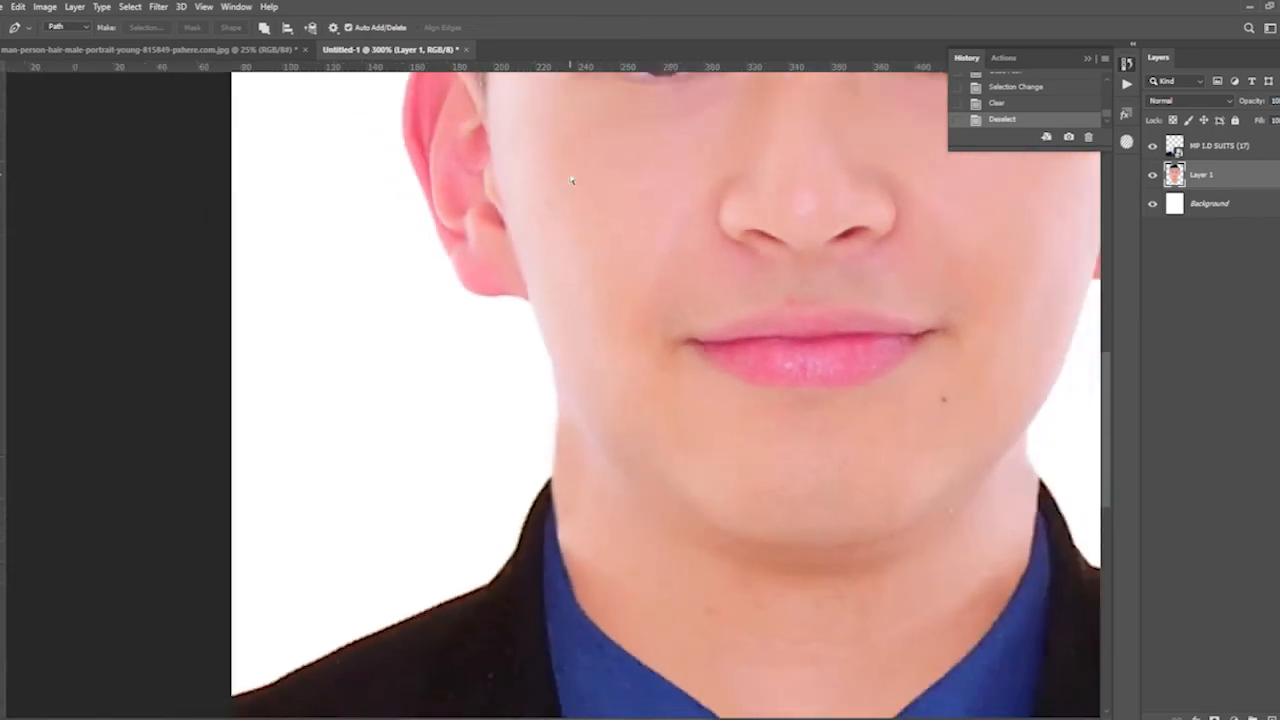
pyautogui.hotkey('ctrl', '+')
pyautogui.hotkey('ctrl', '-')
# - Free Transform the suit and portrait layers together, moving them down about 48 px to leave space above the hair
pyautogui.press('v')
pyautogui.click(1231, 148)
pyautogui.hotkey('ctrl', 't')
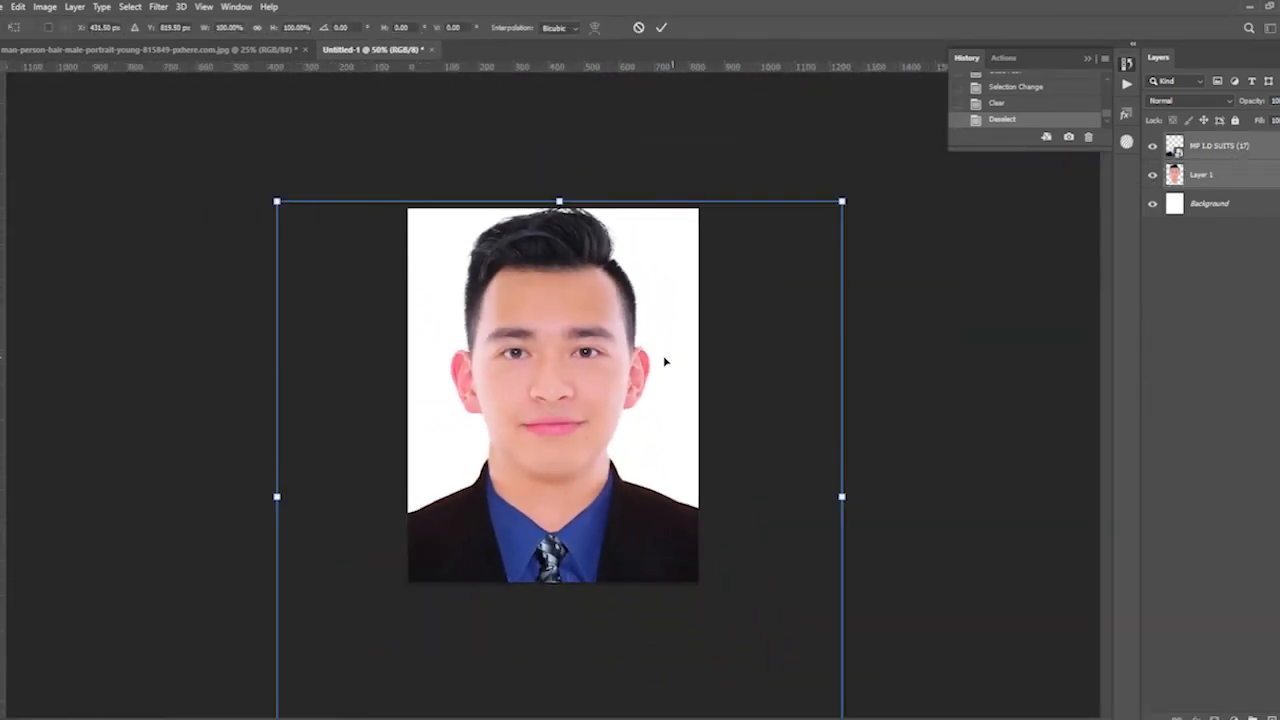
pyautogui.moveTo(672, 348); pyautogui.dragTo(675, 365)
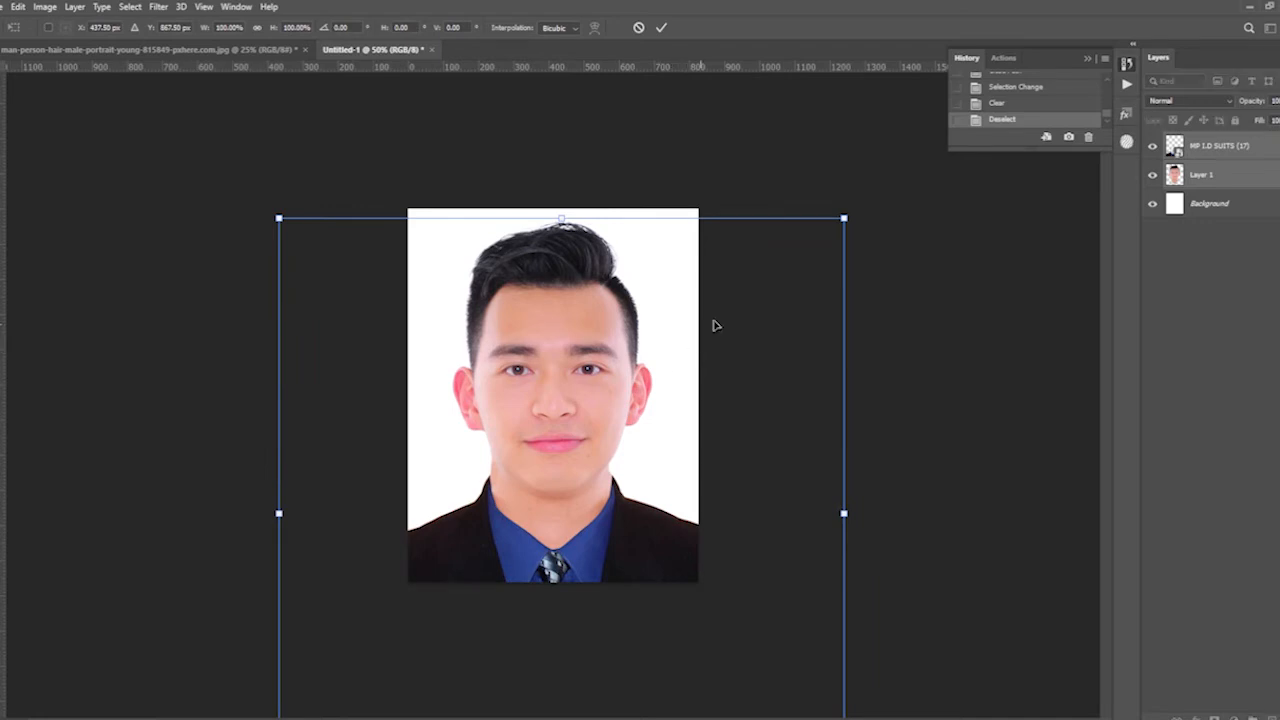
pyautogui.moveTo(843, 215); pyautogui.dragTo(845, 215)
pyautogui.press('Return')
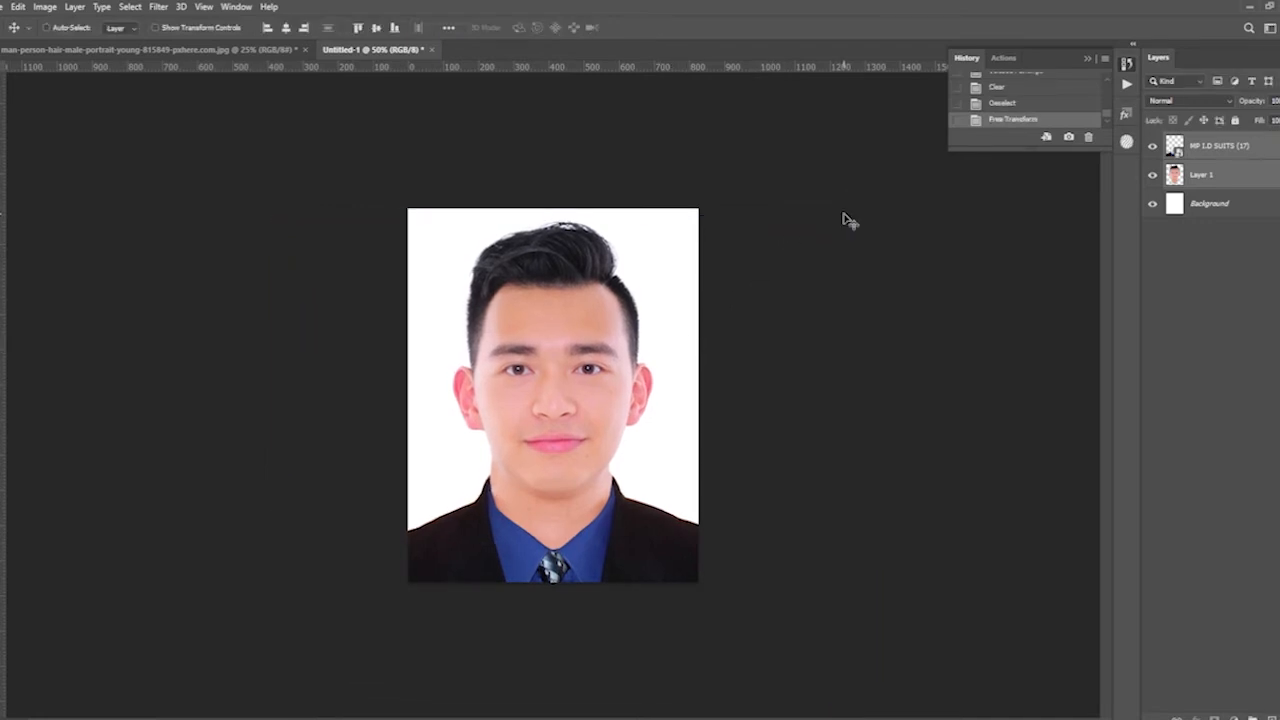
# - Convert the locked white Background into a regular layer
pyautogui.hotkey('ctrl', '+')
pyautogui.rightClick(516, 368)
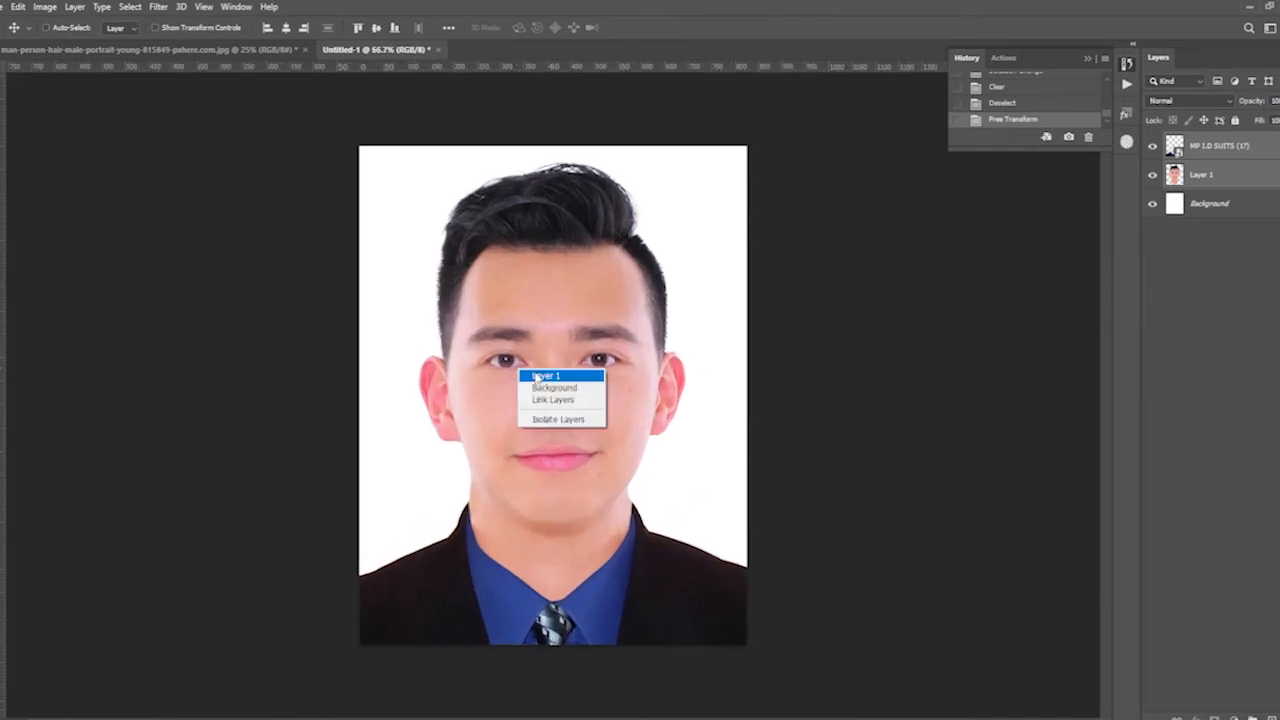
pyautogui.click(545, 377)
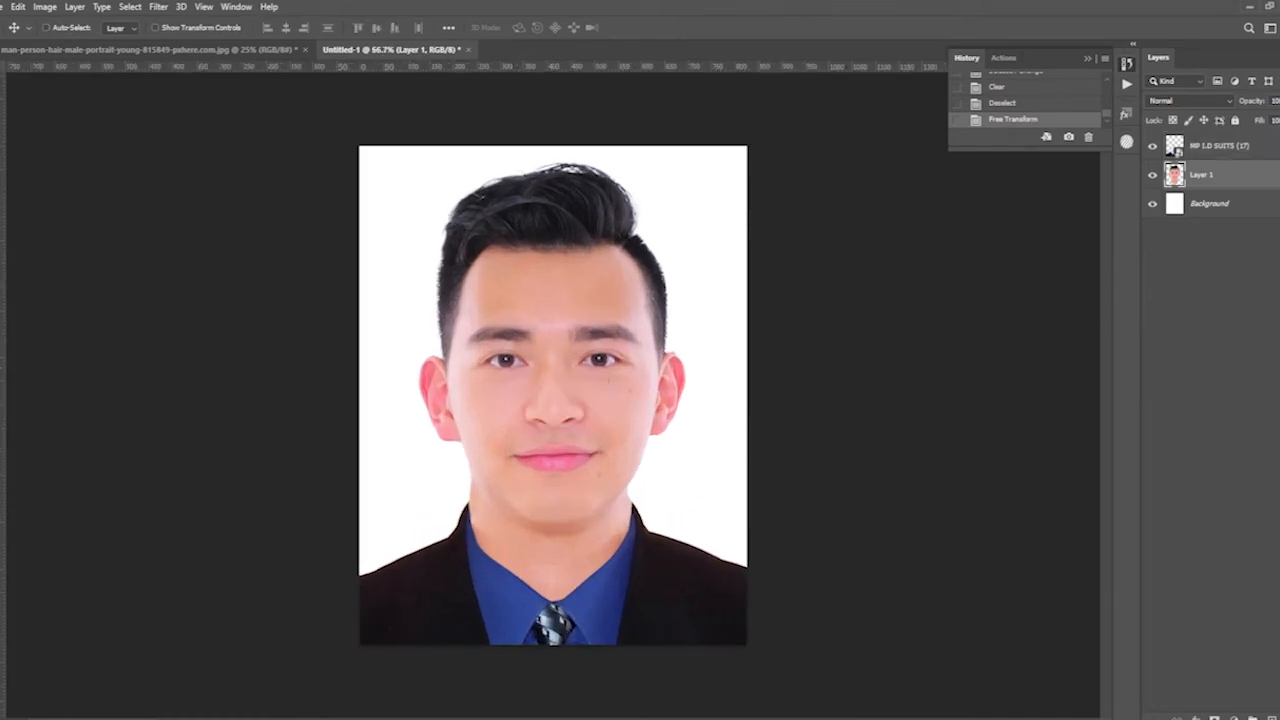
pyautogui.click(1227, 218)
pyautogui.click(1153, 204)
pyautogui.click(1153, 204)
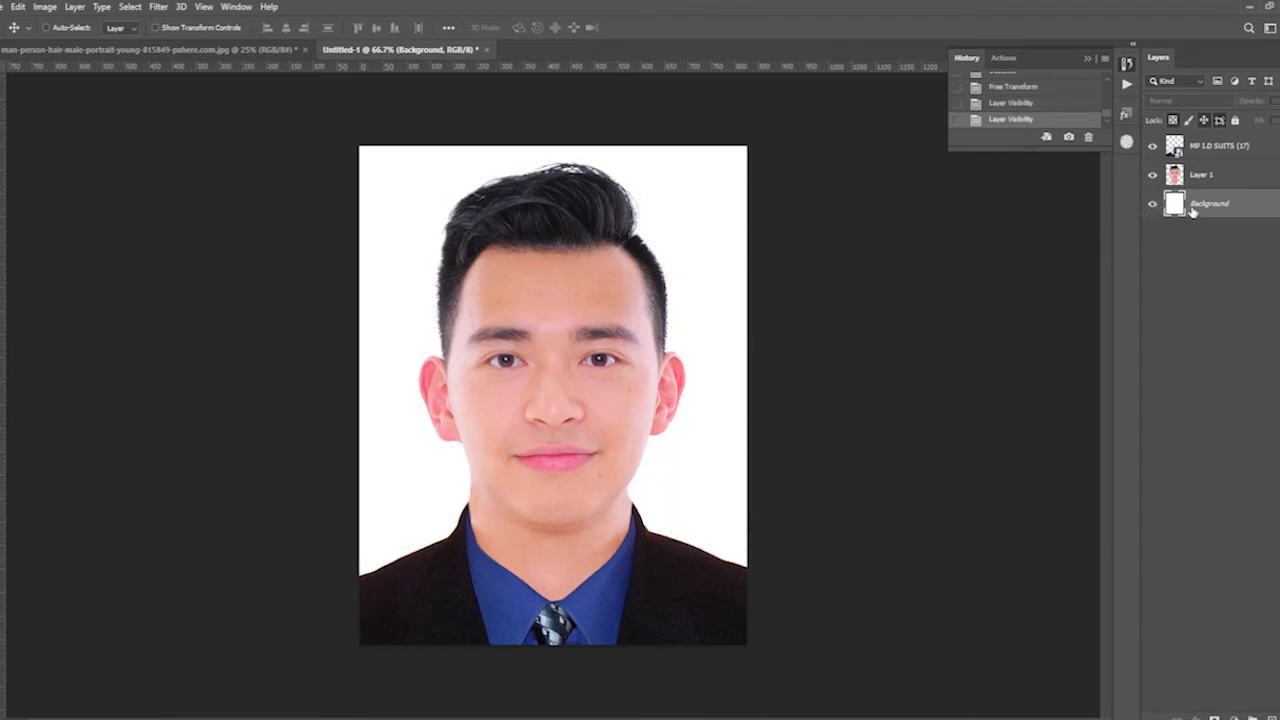
pyautogui.doubleClick(1195, 204)
pyautogui.click(752, 216)
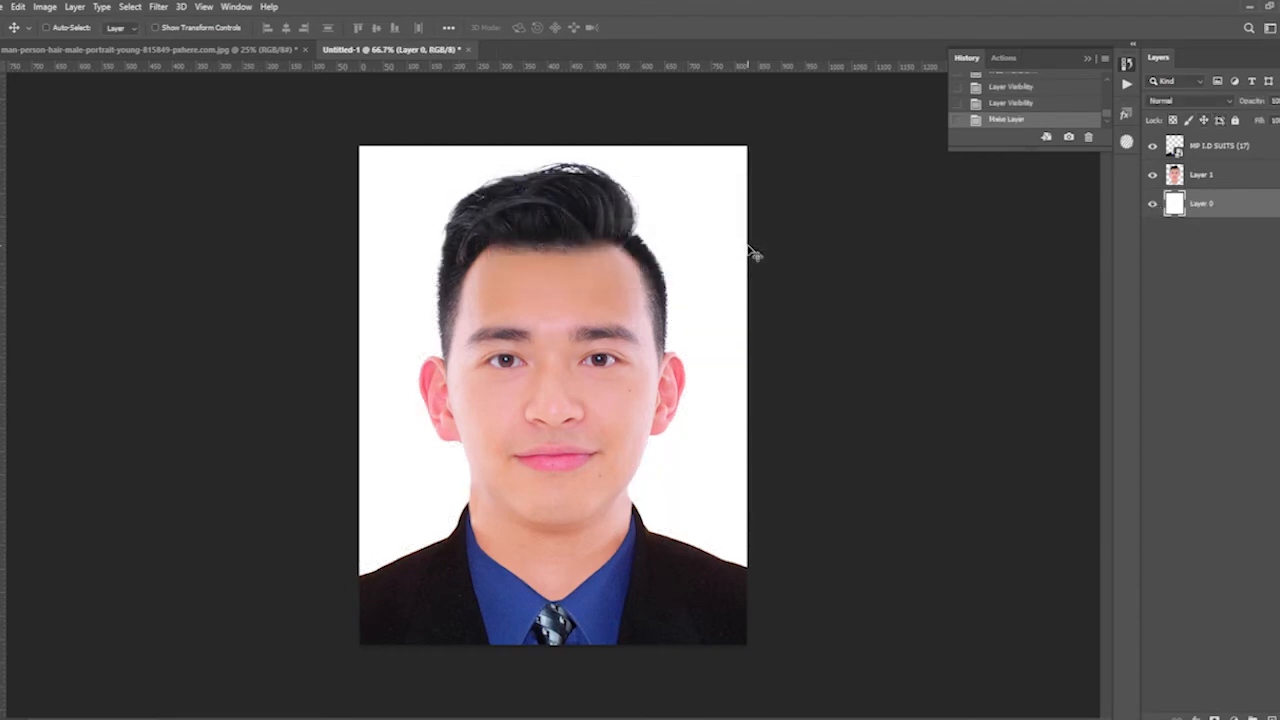
# - Apply a Color Overlay layer style in medium blue to the white background layer
pyautogui.click(75, 6)
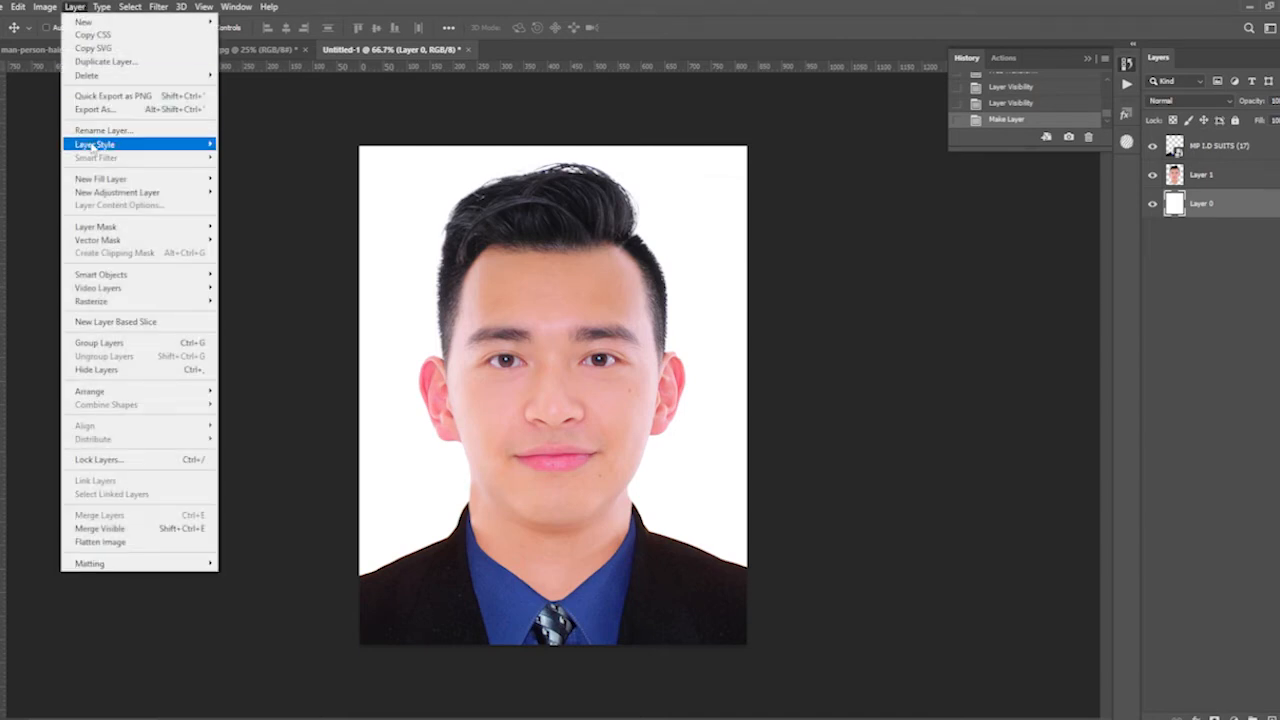
pyautogui.moveTo(95, 145)
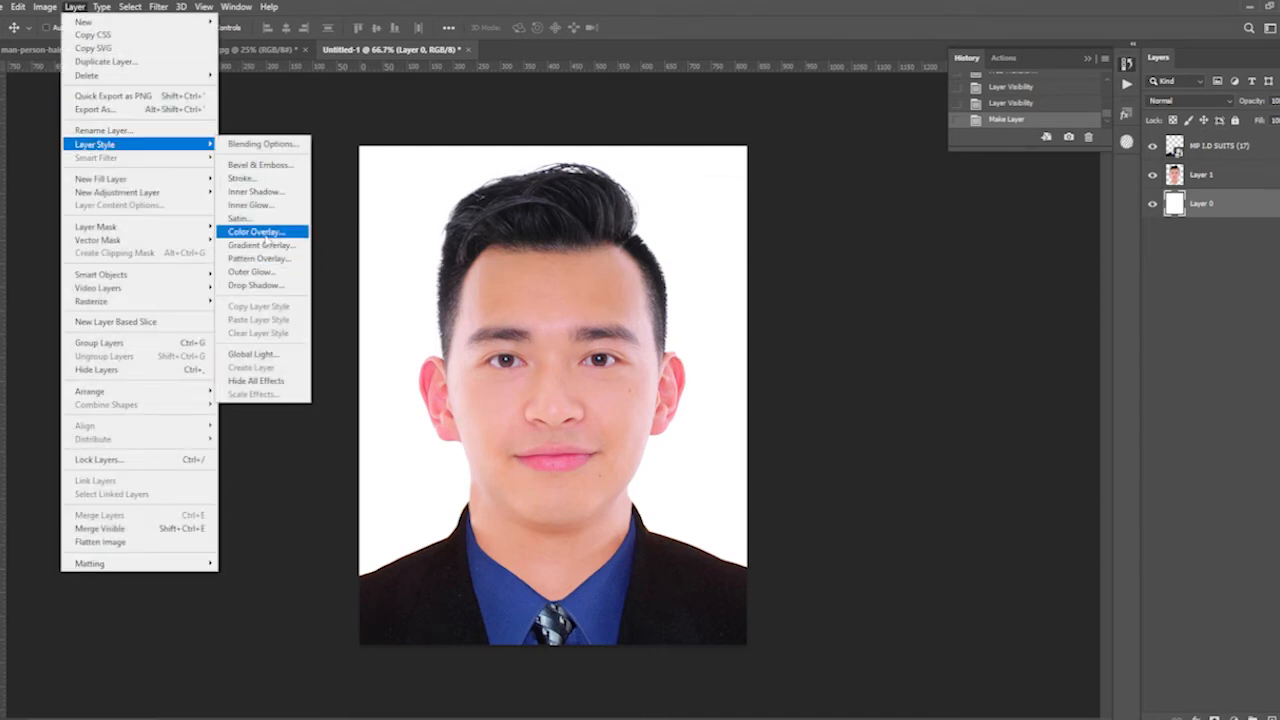
pyautogui.click(266, 231)
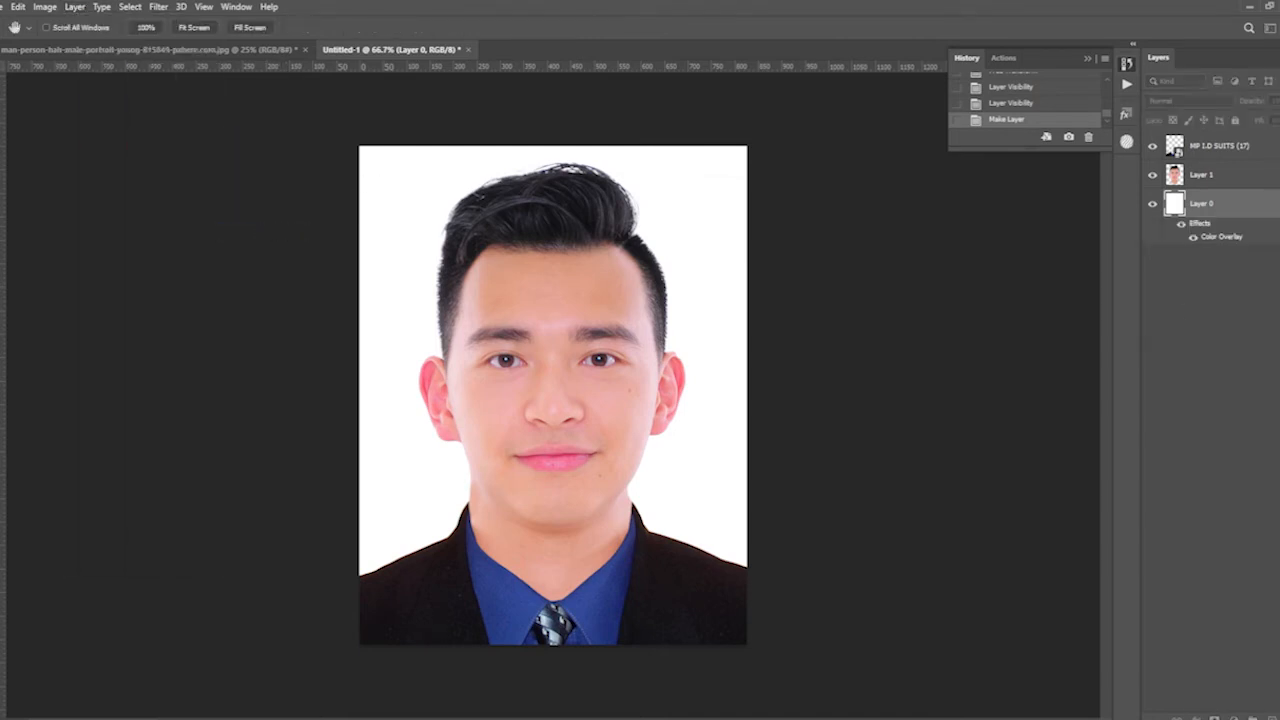
pyautogui.moveTo(955, 288); pyautogui.dragTo(913, 284)
pyautogui.click(1056, 334)
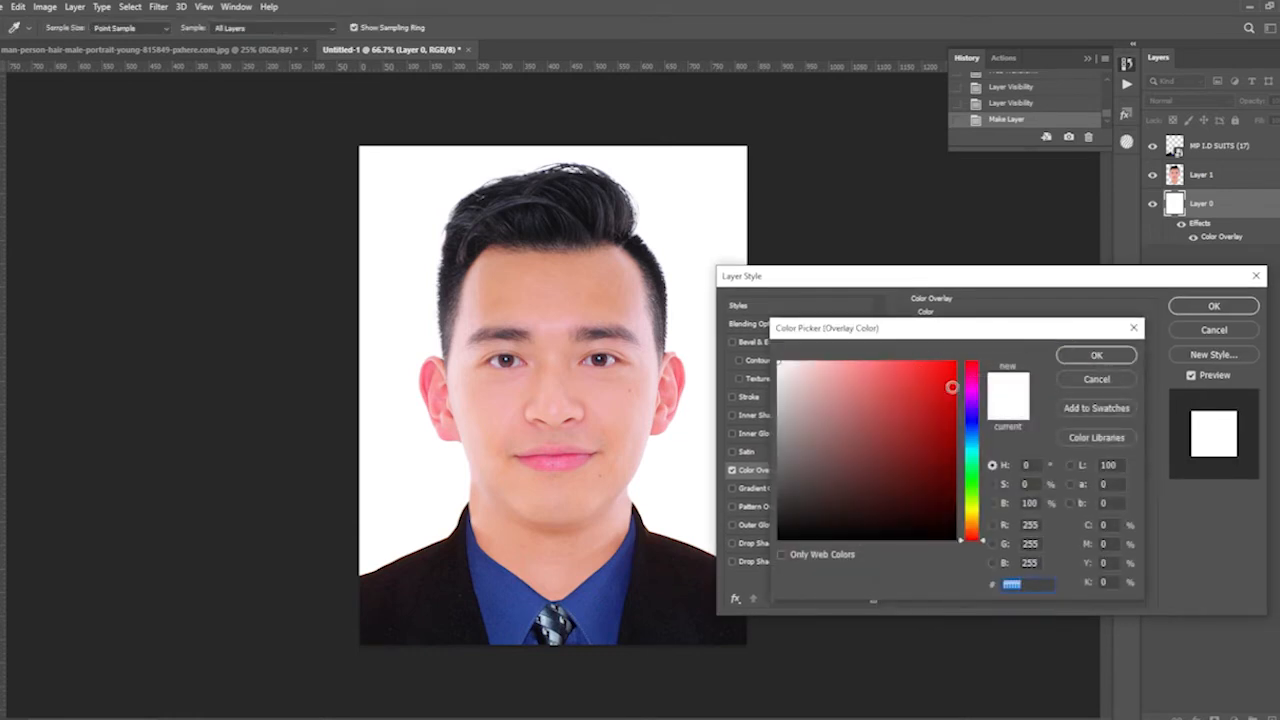
pyautogui.moveTo(971, 454)
pyautogui.mouseDown()
pyautogui.moveTo(973, 434)
pyautogui.moveTo(978, 455)
pyautogui.mouseUp()
pyautogui.write('05747e')
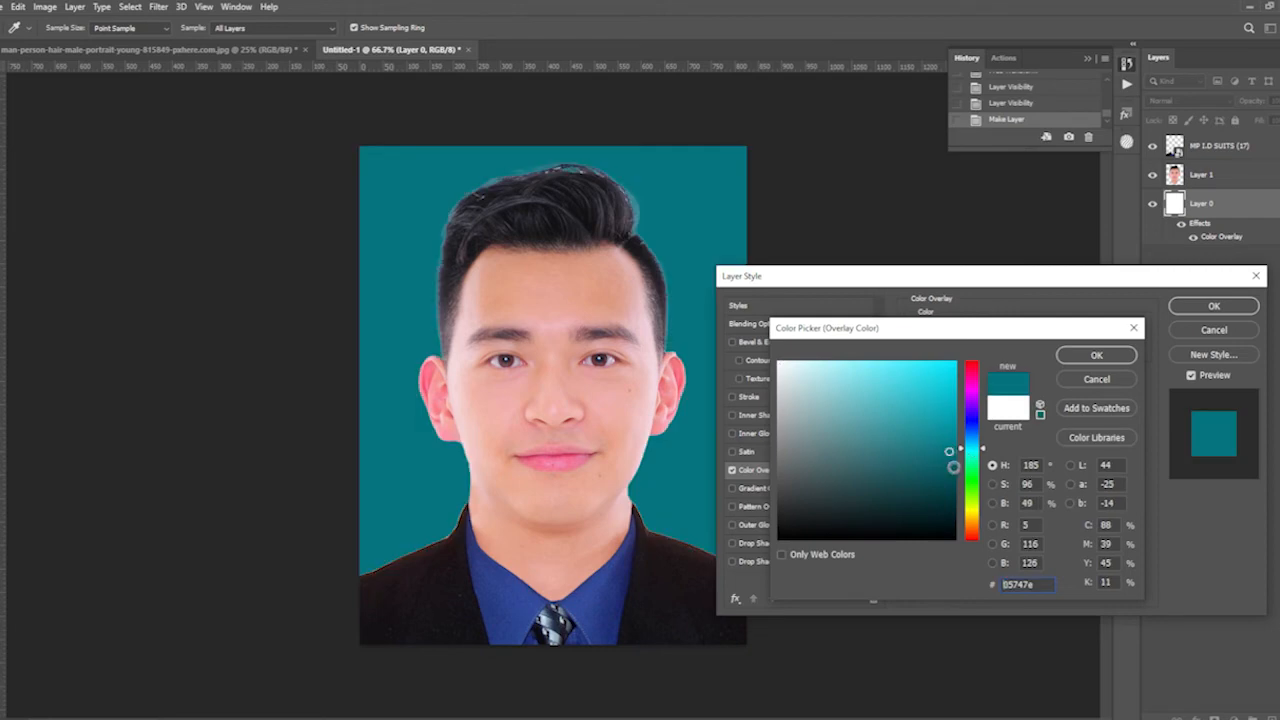
pyautogui.moveTo(877, 453); pyautogui.dragTo(863, 408)
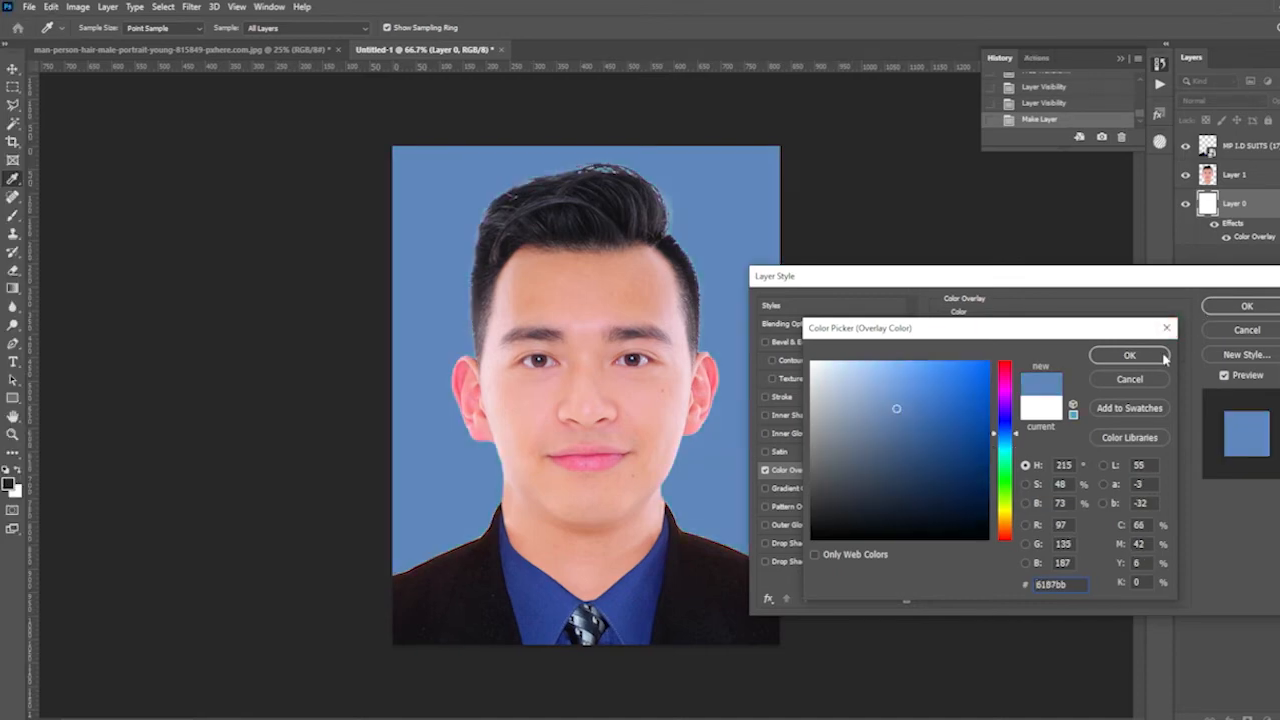
pyautogui.click(1130, 354)
pyautogui.click(1244, 305)
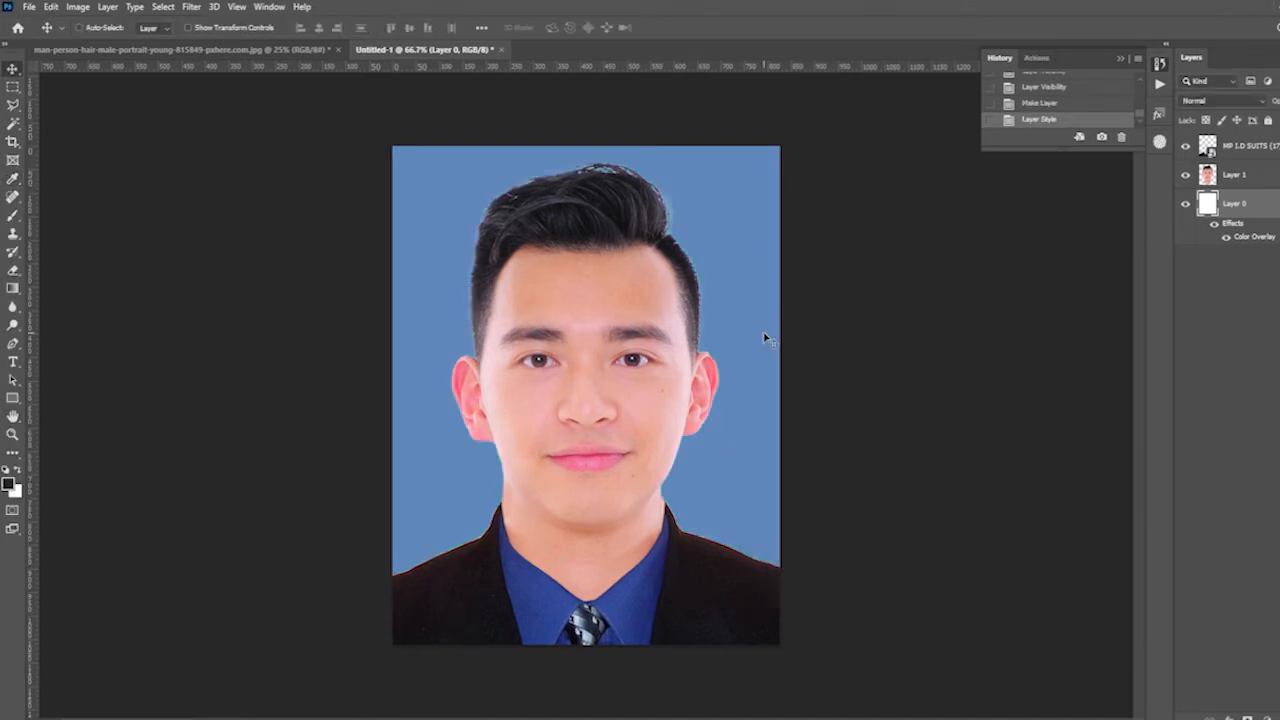
# - Check the hair edges against the blue background and load the outline of the man's layer as a selection
pyautogui.hotkey('ctrl', '+')
pyautogui.hotkey('ctrl', '+')
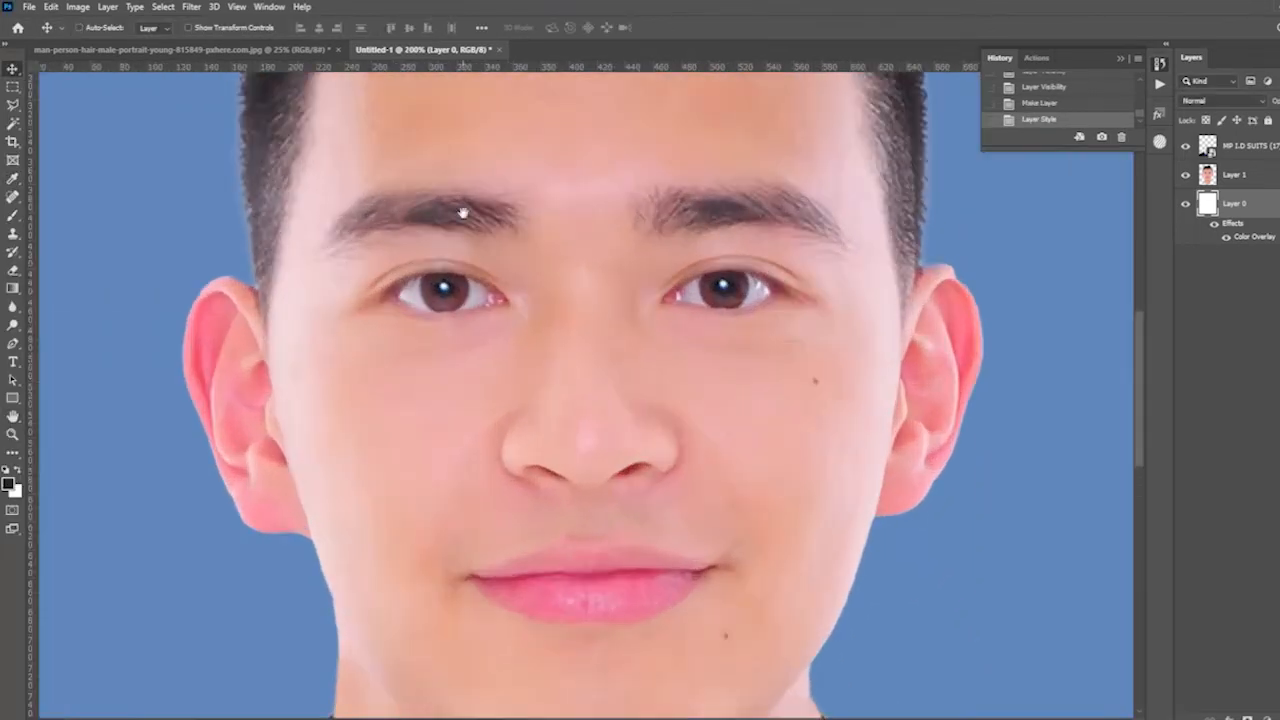
pyautogui.moveTo(463, 238); pyautogui.dragTo(560, 483)
pyautogui.moveTo(420, 292); pyautogui.dragTo(497, 437)
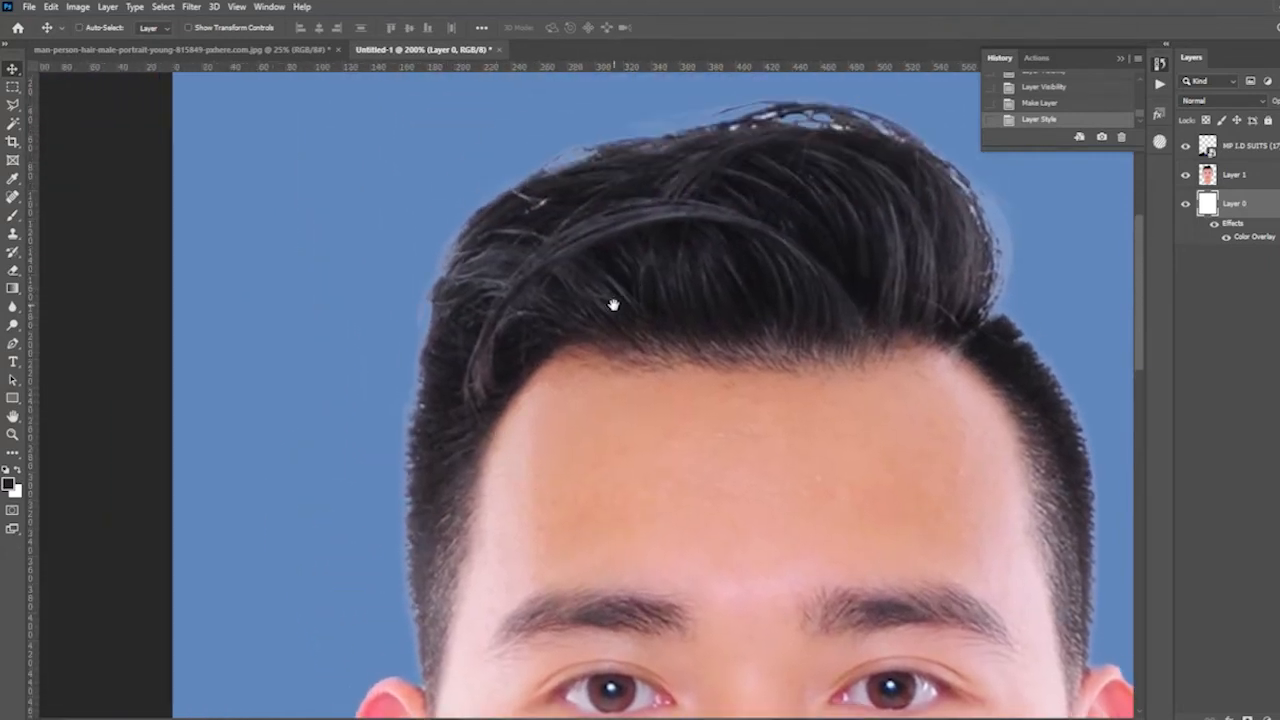
pyautogui.moveTo(611, 304); pyautogui.dragTo(603, 343)
pyautogui.hotkey('ctrl', '-')
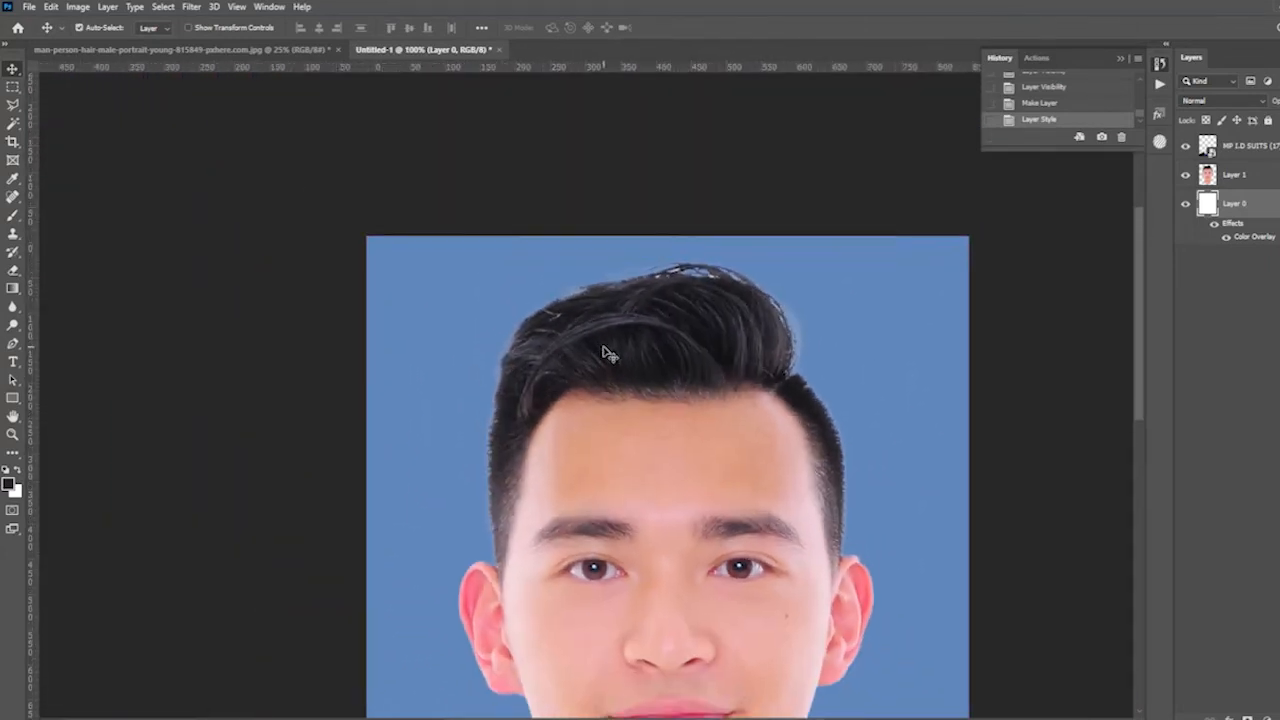
pyautogui.hotkey('ctrl', '+')
pyautogui.click(1238, 182)
pyautogui.keyDown('ctrl'); pyautogui.click(1209, 181); pyautogui.keyUp('ctrl')
# - Brush the Dodge tool at Midtones, 50% exposure, over the hair's upper left-hand edge and undo the last stroke
pyautogui.hotkey('ctrl', '-')
pyautogui.hotkey('ctrl', '+')
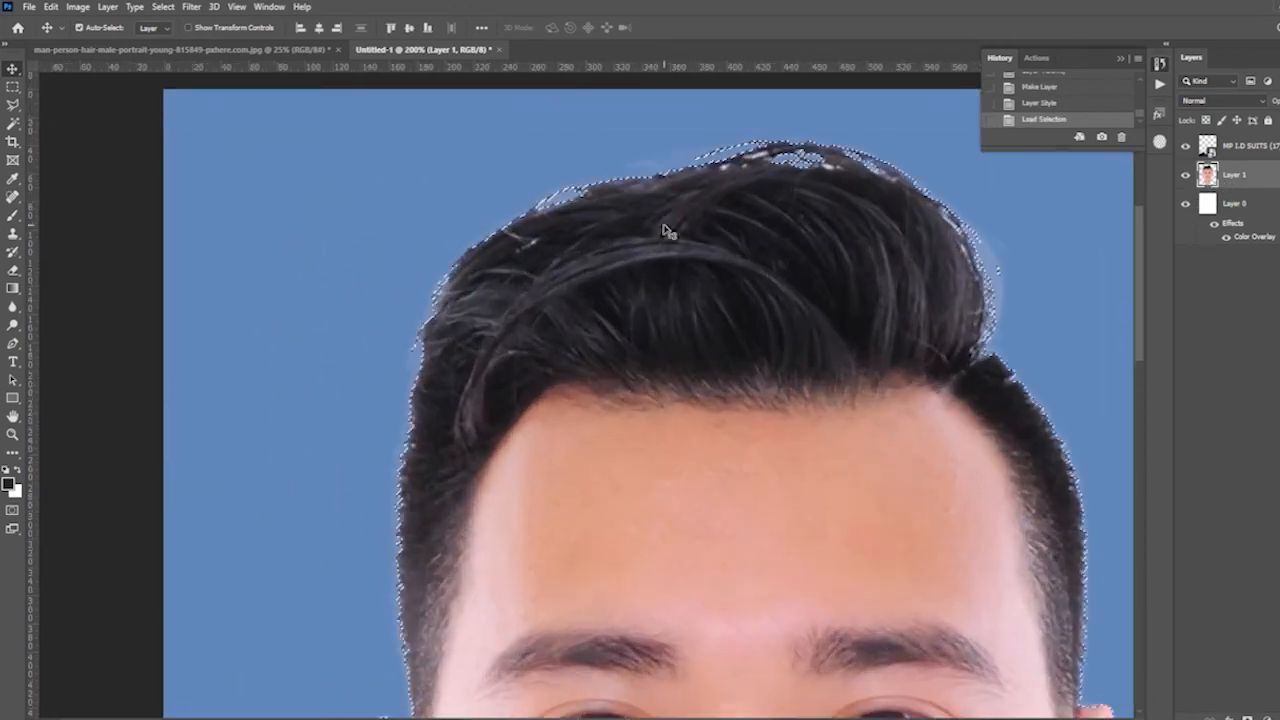
pyautogui.moveTo(528, 252); pyautogui.dragTo(460, 271)
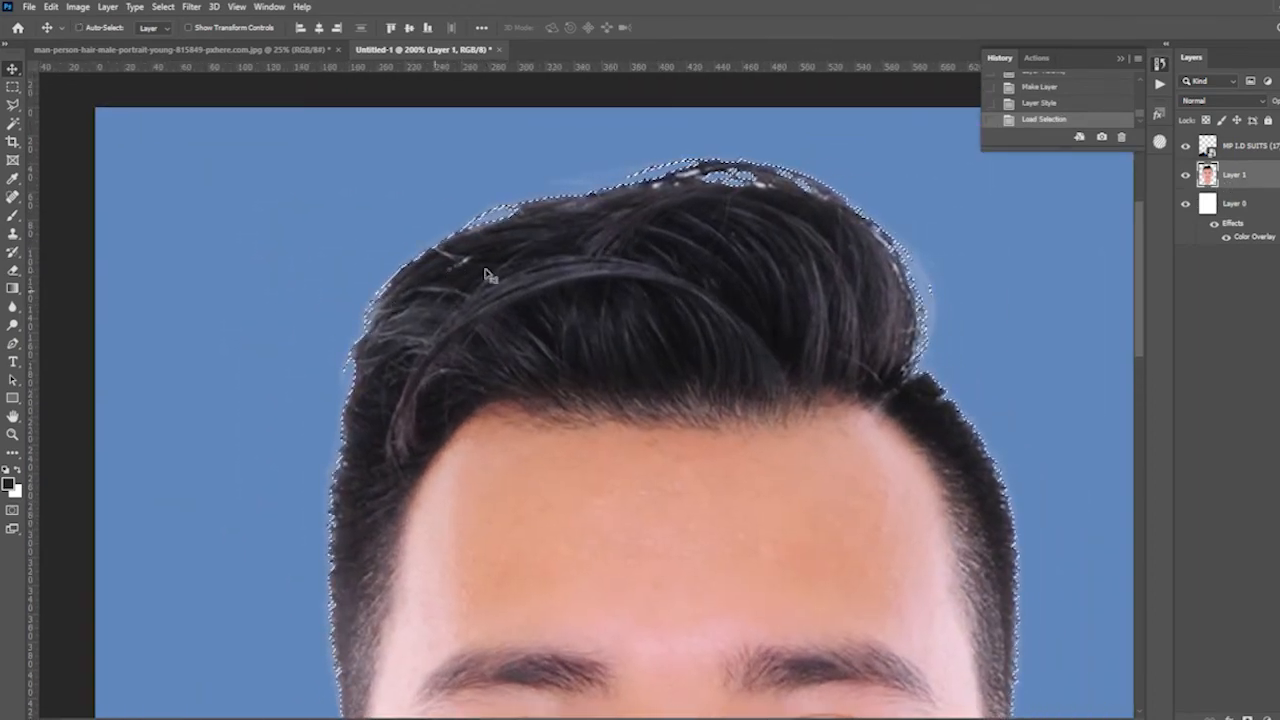
pyautogui.moveTo(432, 346); pyautogui.dragTo(478, 301)
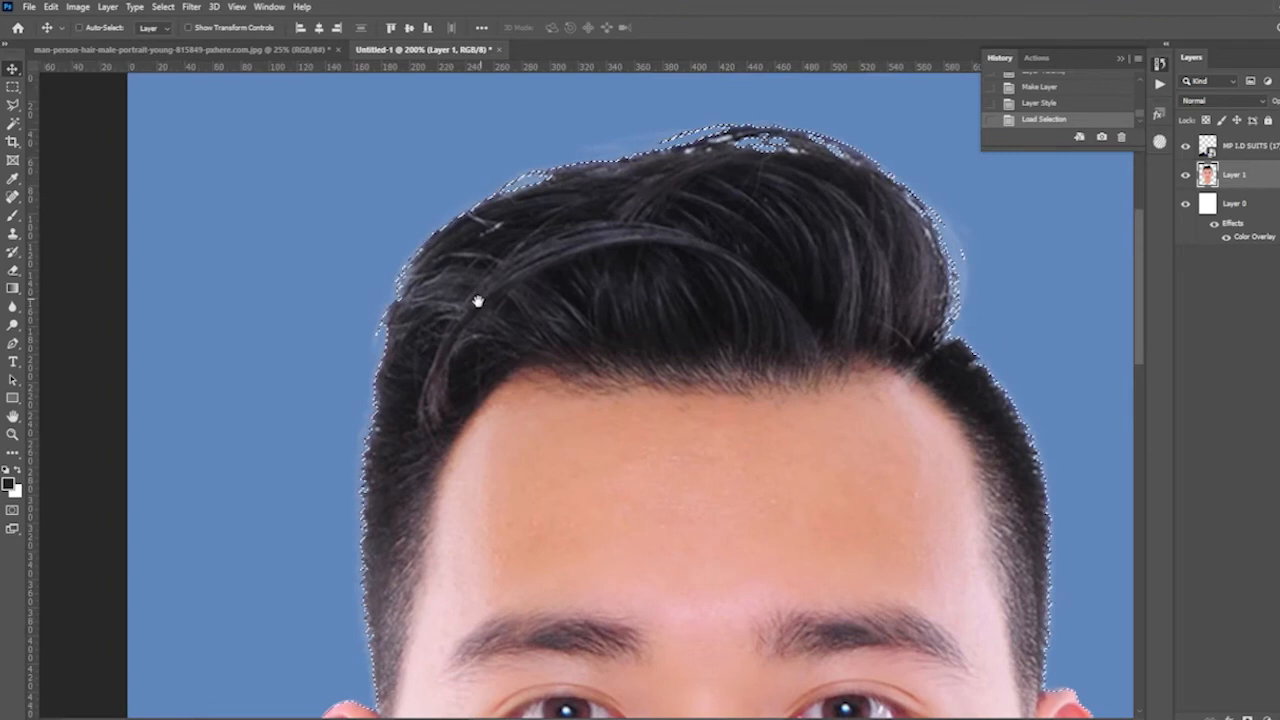
pyautogui.click(13, 325)
pyautogui.moveTo(440, 275)
pyautogui.mouseDown()
pyautogui.moveTo(486, 223)
pyautogui.moveTo(430, 262)
pyautogui.moveTo(420, 290)
pyautogui.mouseUp()
pyautogui.moveTo(412, 296); pyautogui.dragTo(382, 365)
pyautogui.hotkey('ctrl', 'z')
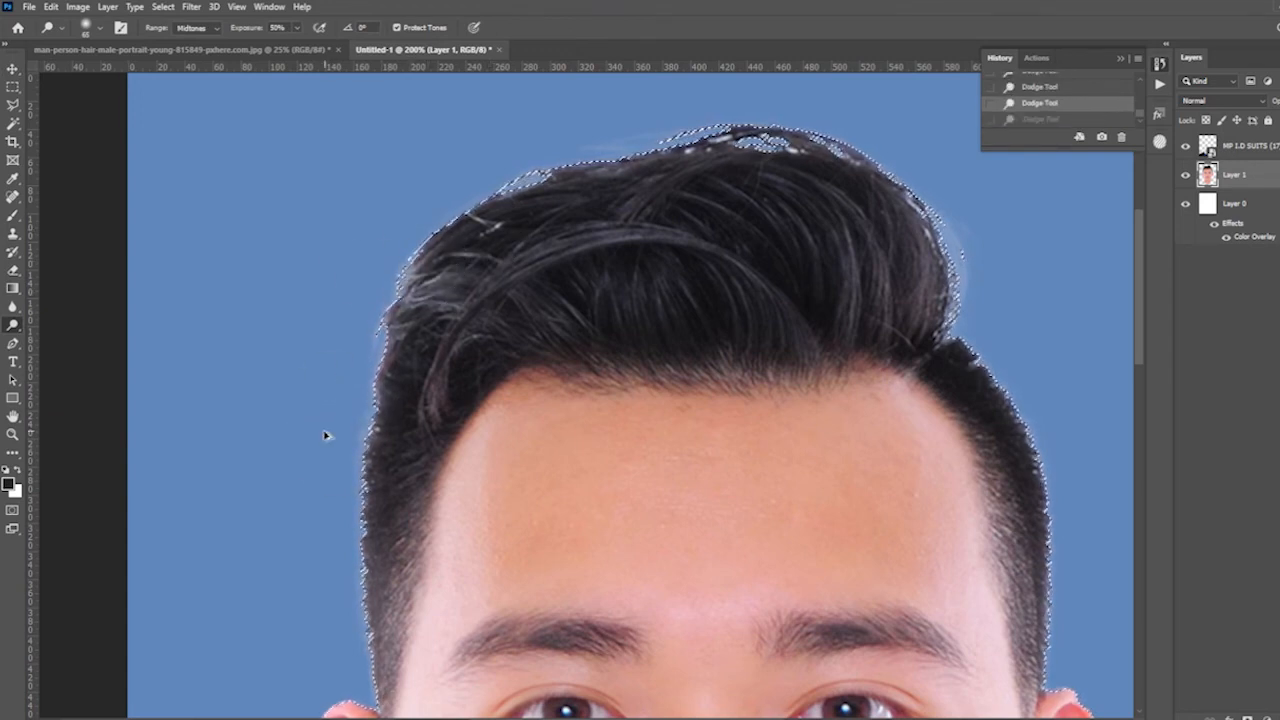
# - Darken the light strands at the hair's upper left-hand edge with the Burn tool at Midtones, 50% exposure, using a larger 100 px brush
pyautogui.rightClick(18, 329)
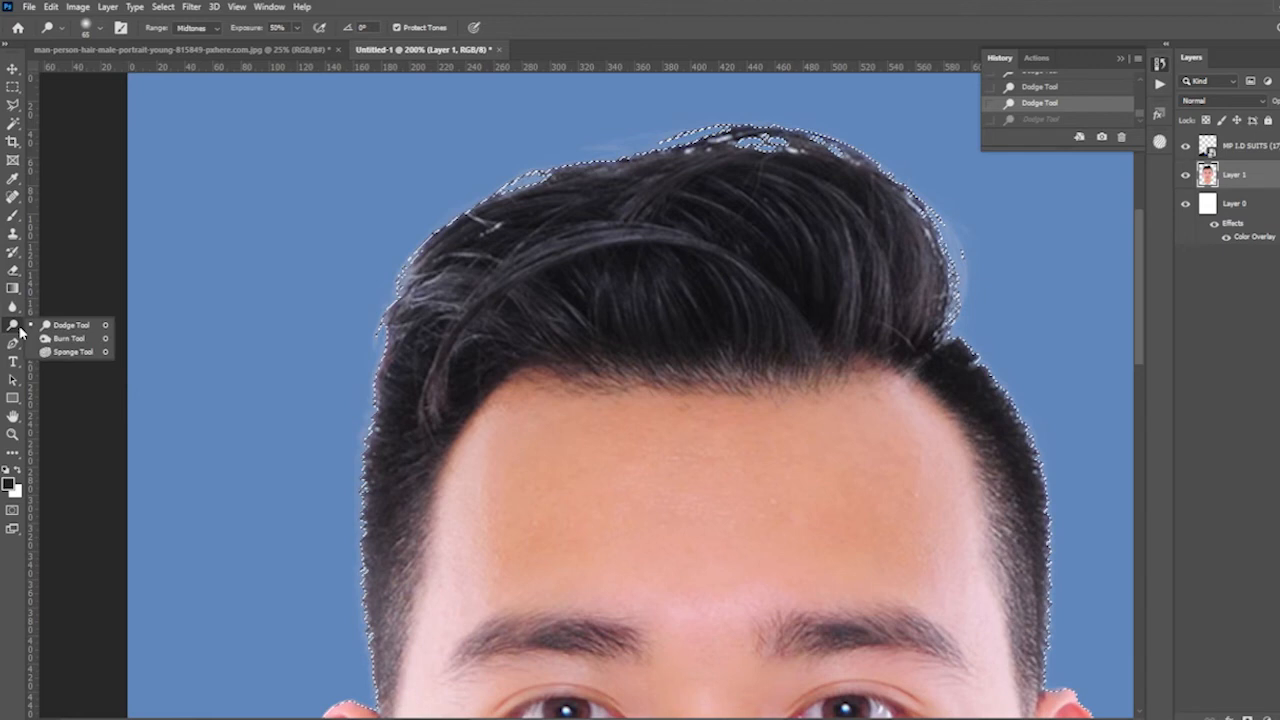
pyautogui.click(69, 338)
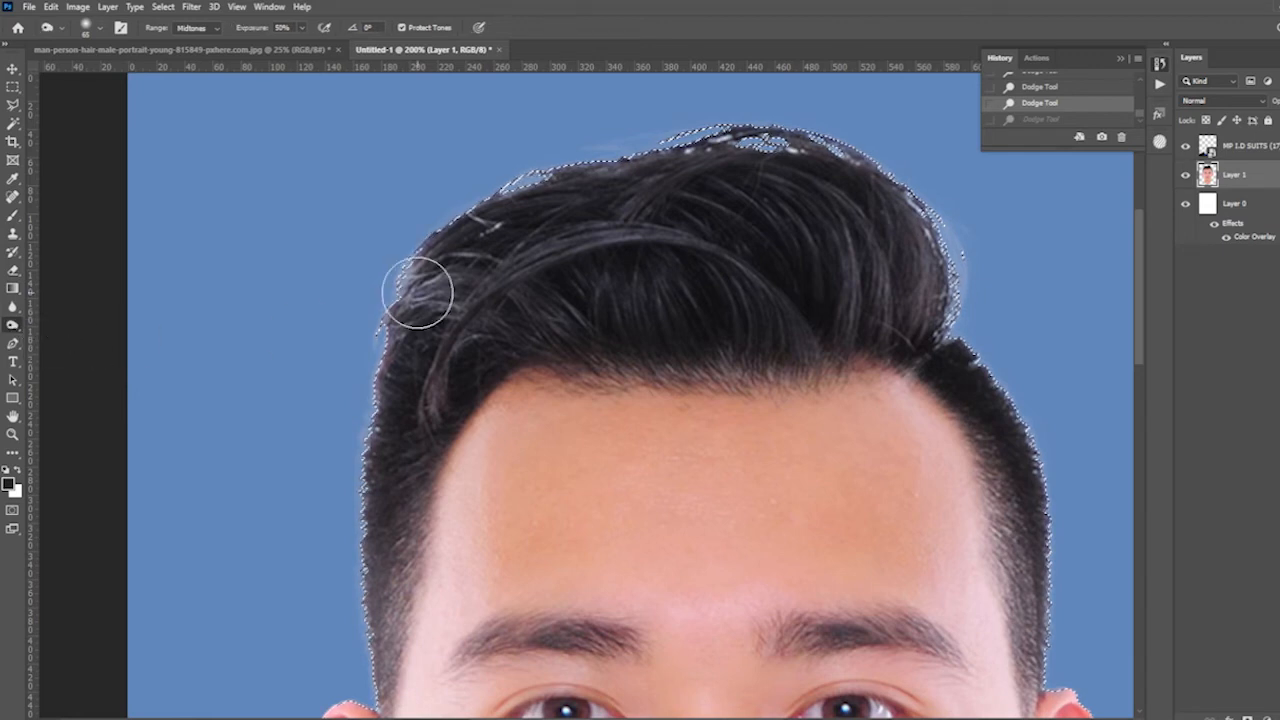
pyautogui.hotkey('ctrl', '-')
pyautogui.press(']')
pyautogui.press(']')
pyautogui.press(']')
pyautogui.moveTo(583, 286)
pyautogui.mouseDown()
pyautogui.moveTo(506, 318)
pyautogui.moveTo(470, 450)
pyautogui.mouseUp()
pyautogui.click(495, 327)
pyautogui.click(482, 346)
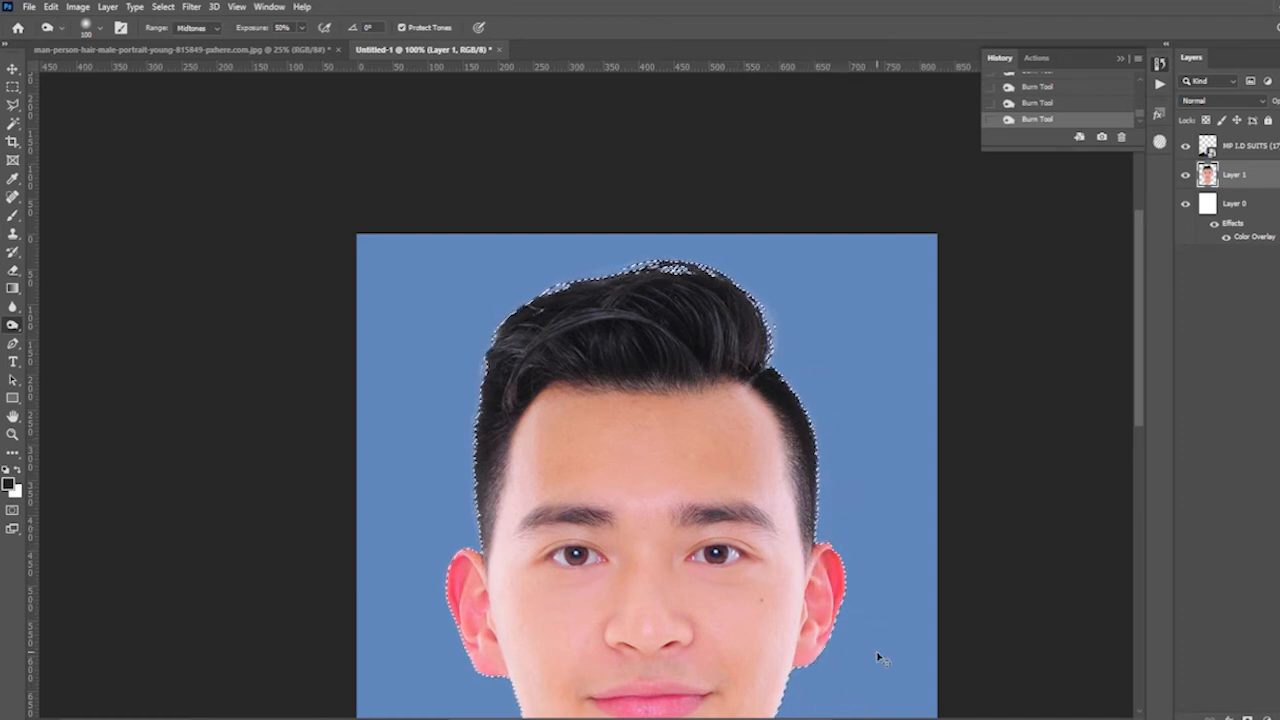
pyautogui.hotkey('ctrl', '-')
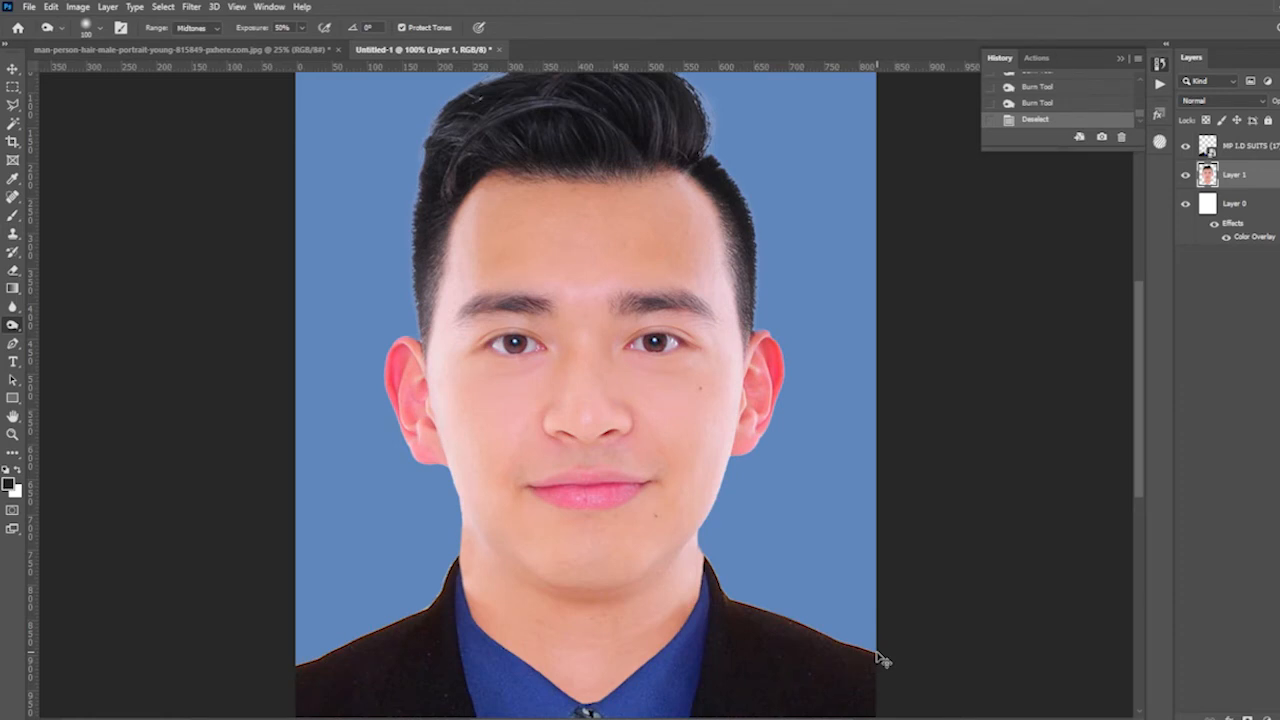
# - Restore the man's selection, invert it, clear everything outside his outline on Layer 1, and deselect
pyautogui.hotkey('ctrl', 'z')
pyautogui.hotkey('ctrl', '-')
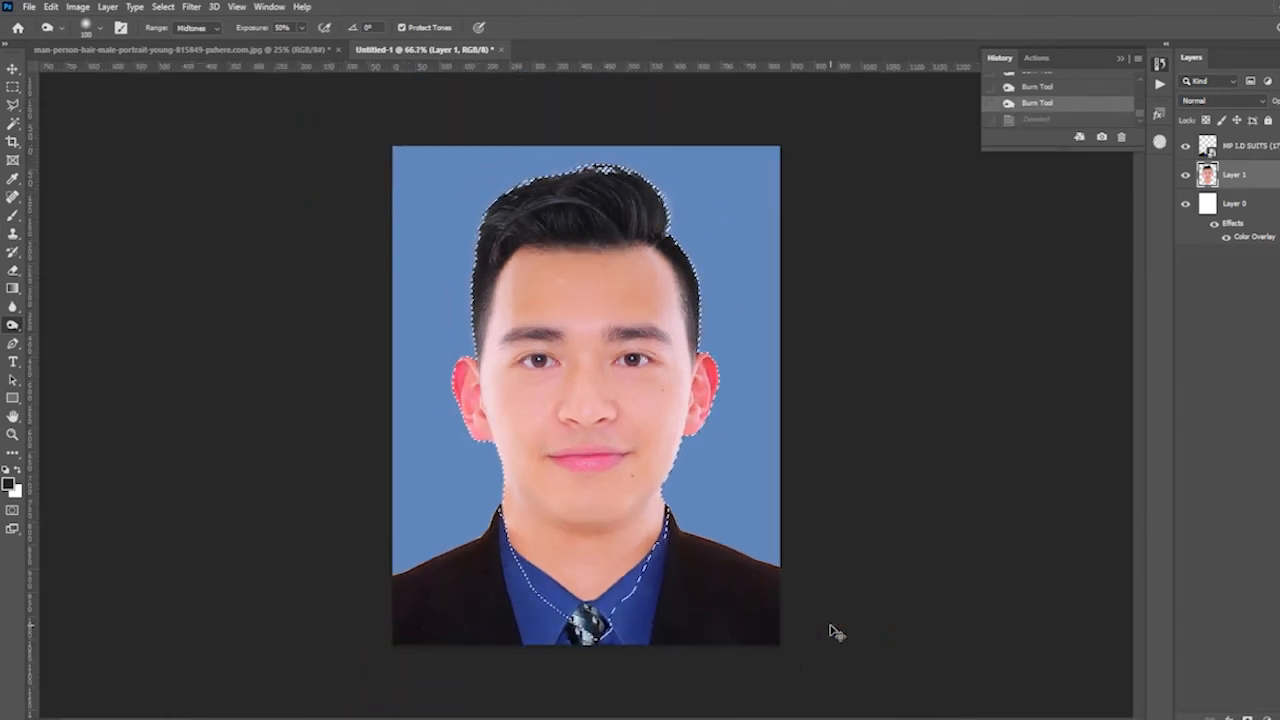
pyautogui.hotkey('shift', 'ctrl', 'i')
pyautogui.press('Delete')
pyautogui.hotkey('ctrl', 'd')
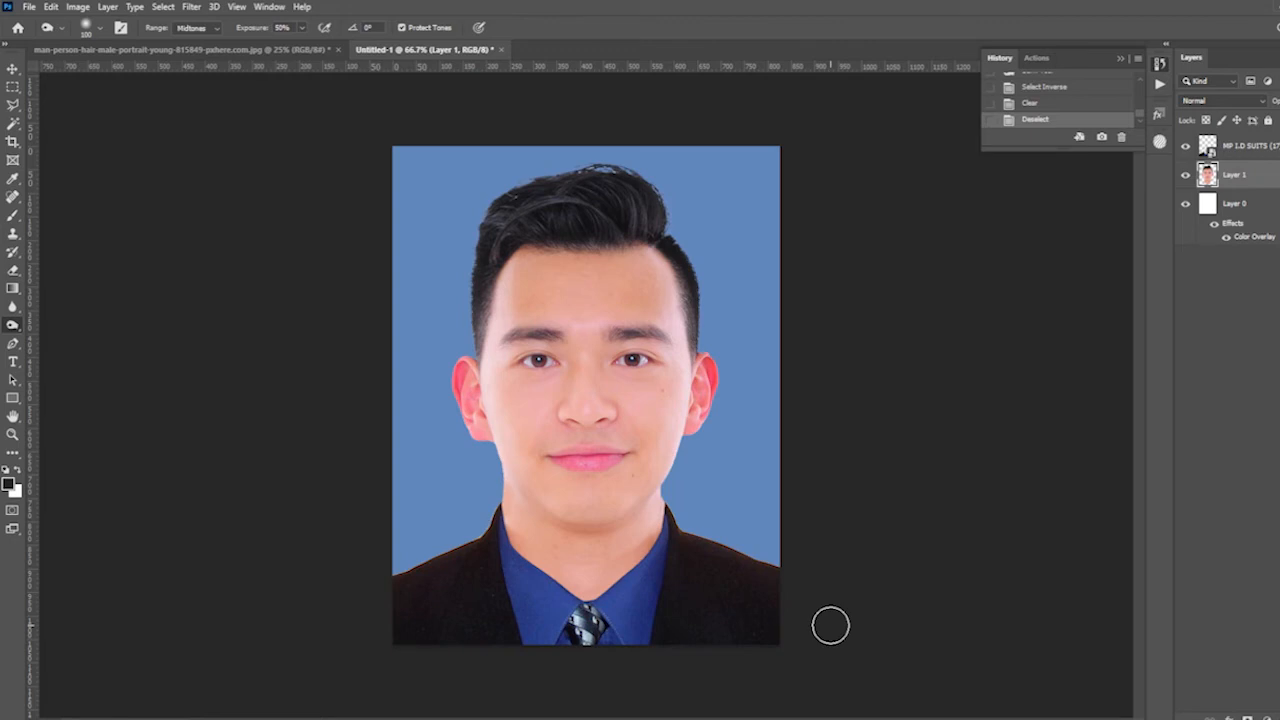
pyautogui.hotkey('ctrl', '+')
pyautogui.hotkey('ctrl', '-')
pyautogui.press('v')
pyautogui.rightClick(563, 385)
pyautogui.click(568, 392)
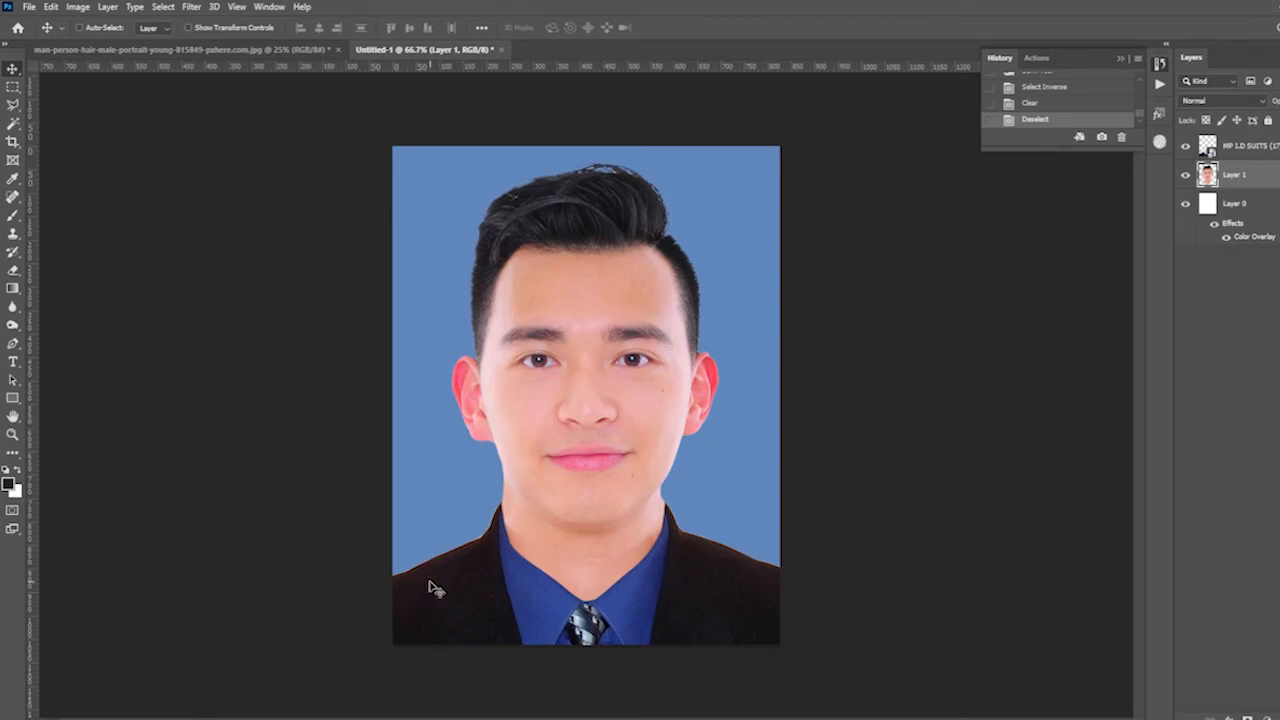
pyautogui.hotkey('ctrl', '+')
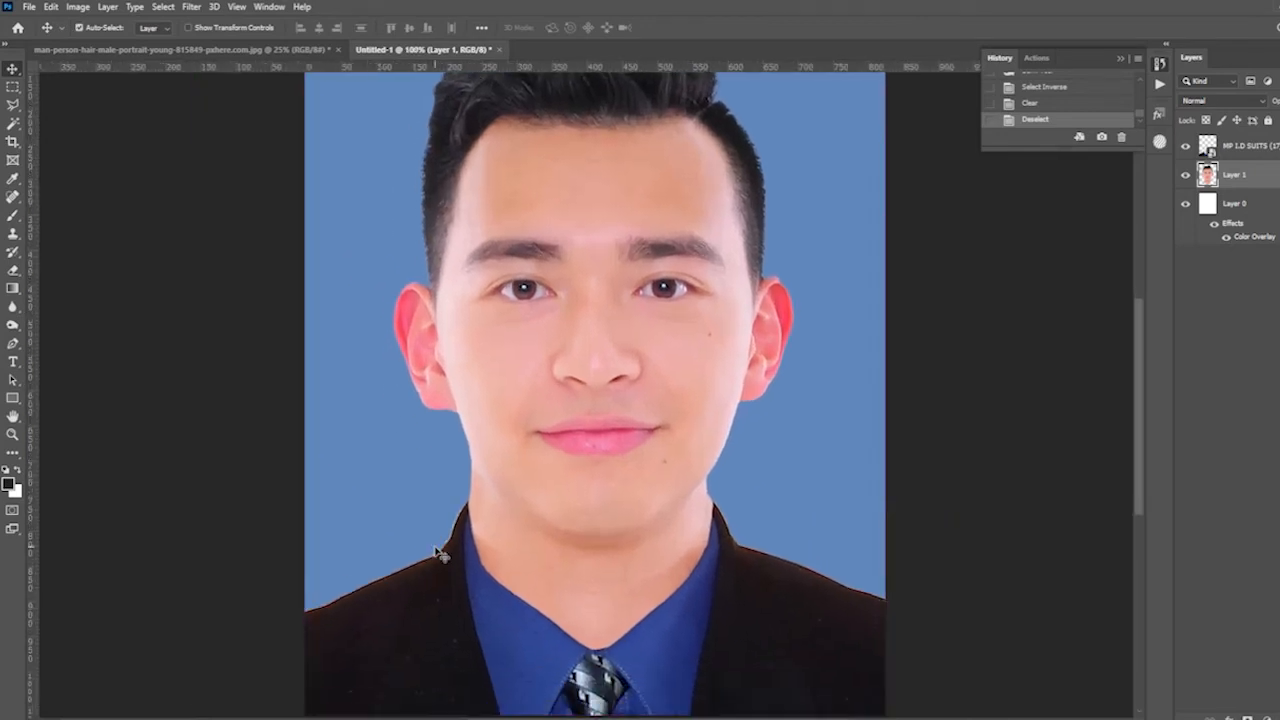
pyautogui.hotkey('ctrl', '-')
# - Change the background layer's Color Overlay to a muted grey-blue, #8299b8
pyautogui.rightClick(430, 226)
pyautogui.click(448, 225)
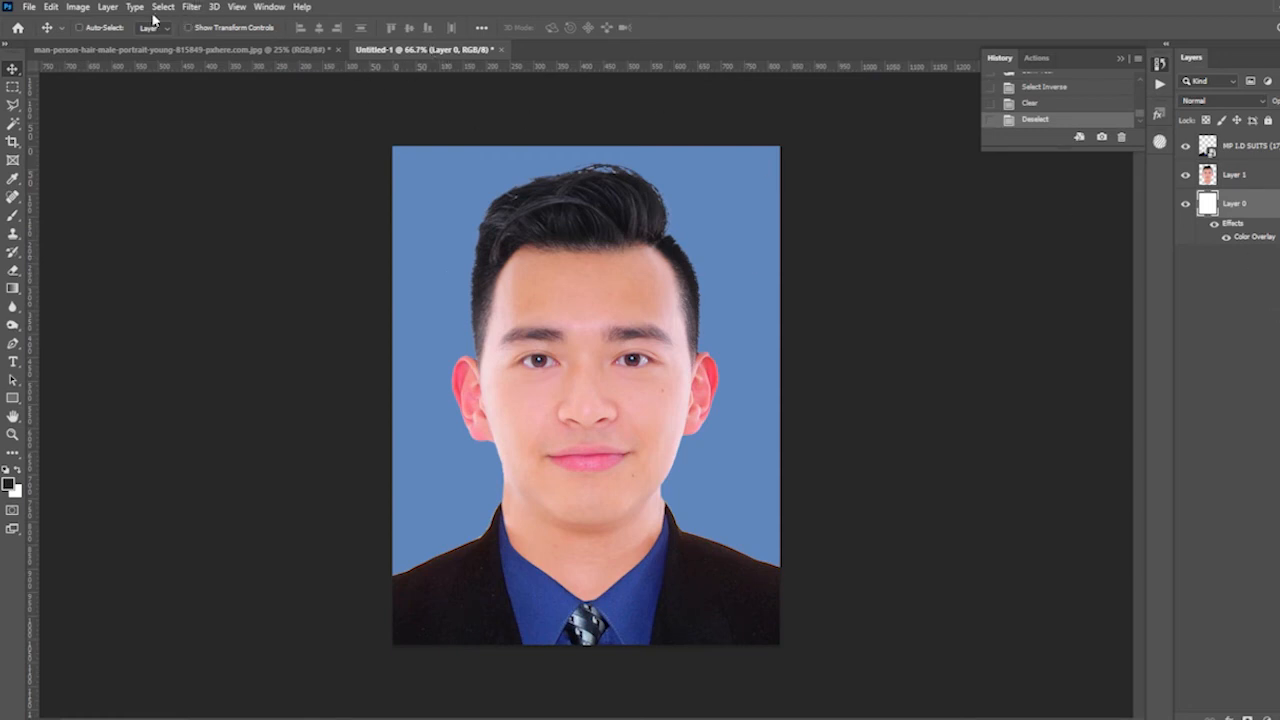
pyautogui.click(108, 7)
pyautogui.moveTo(148, 146)
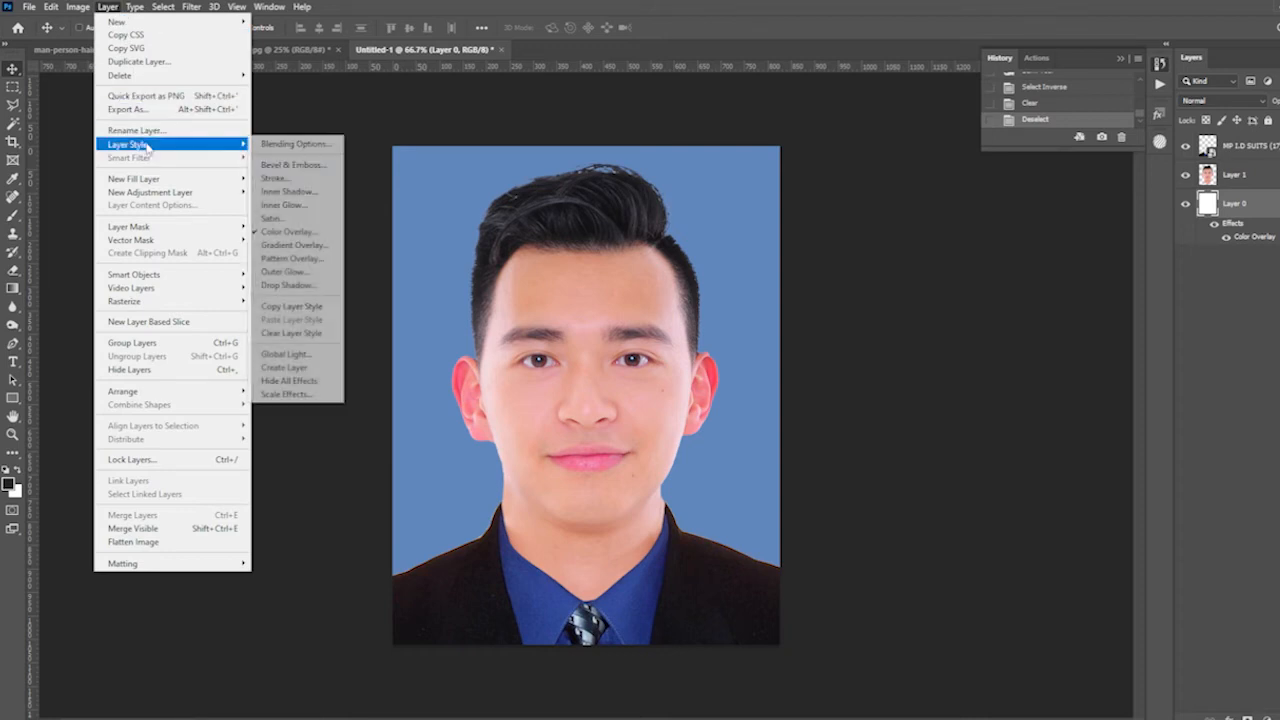
pyautogui.click(300, 232)
pyautogui.click(1100, 340)
pyautogui.moveTo(880, 409); pyautogui.dragTo(866, 410)
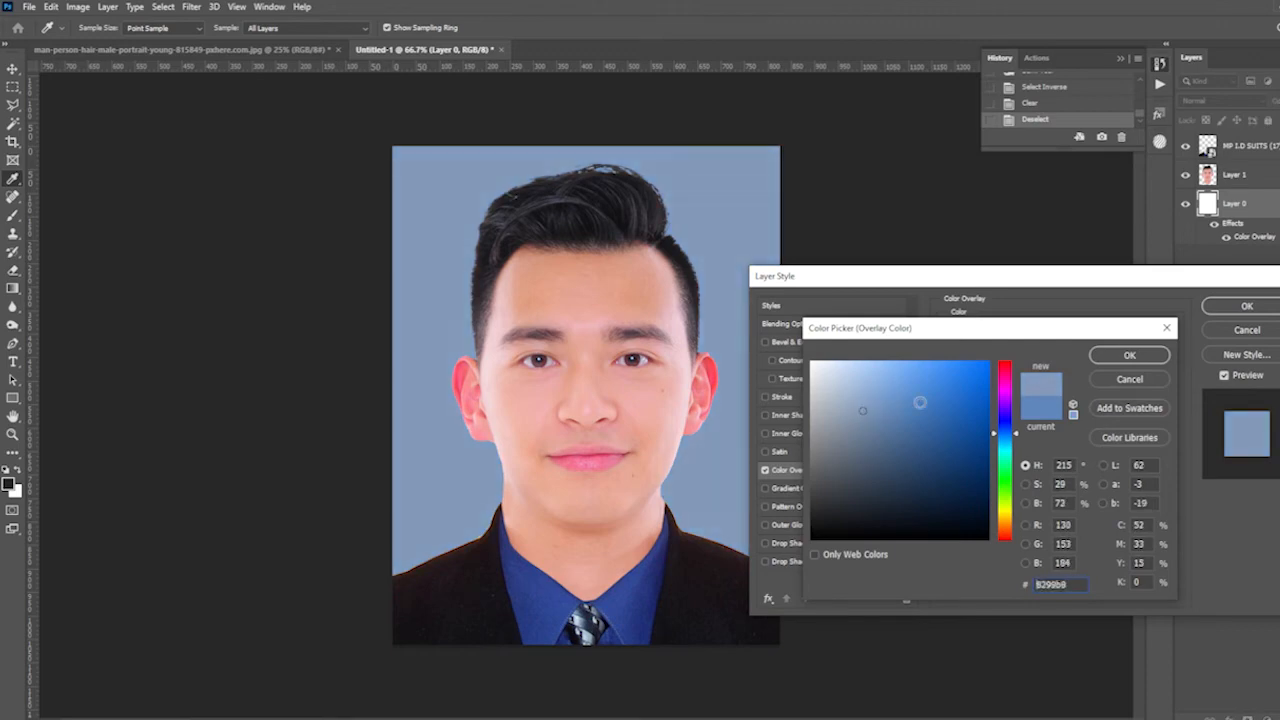
pyautogui.click(1129, 355)
pyautogui.click(1240, 308)
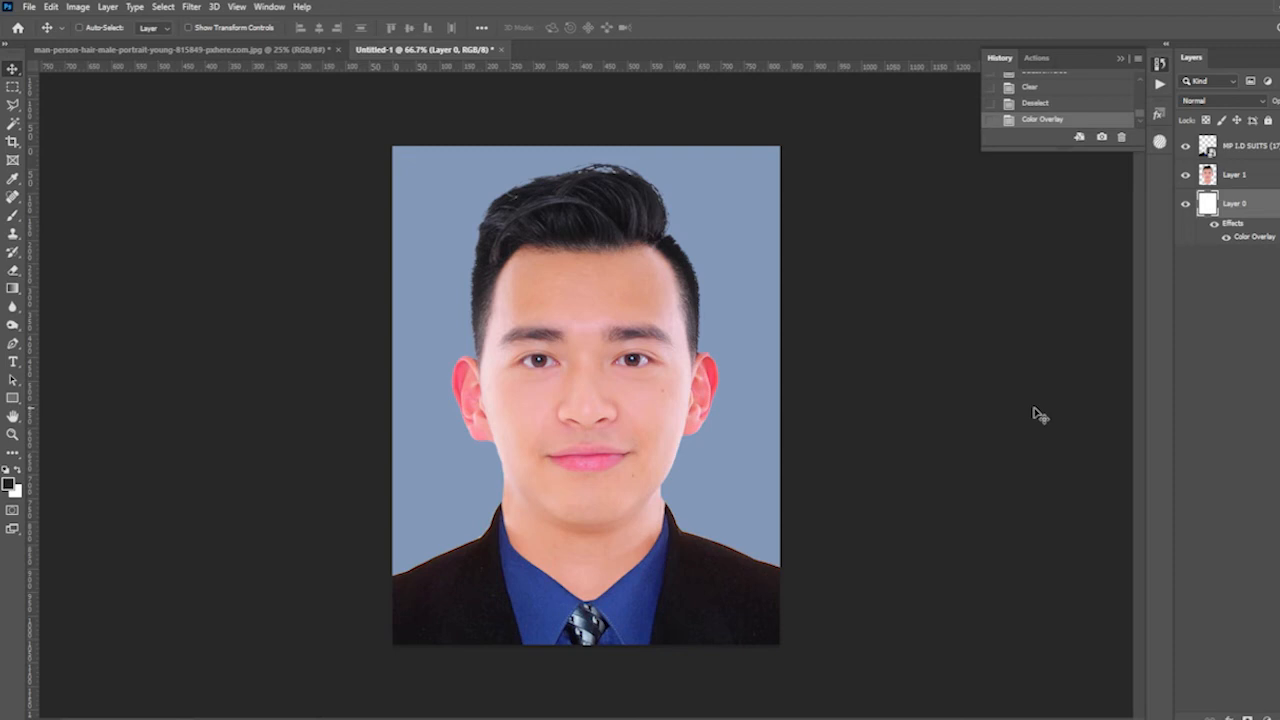
# - Scale the man and suit layers together to about 102% and shift them slightly left and down
pyautogui.click(1244, 178)
pyautogui.keyDown('shift'); pyautogui.click(1253, 146); pyautogui.keyUp('shift')
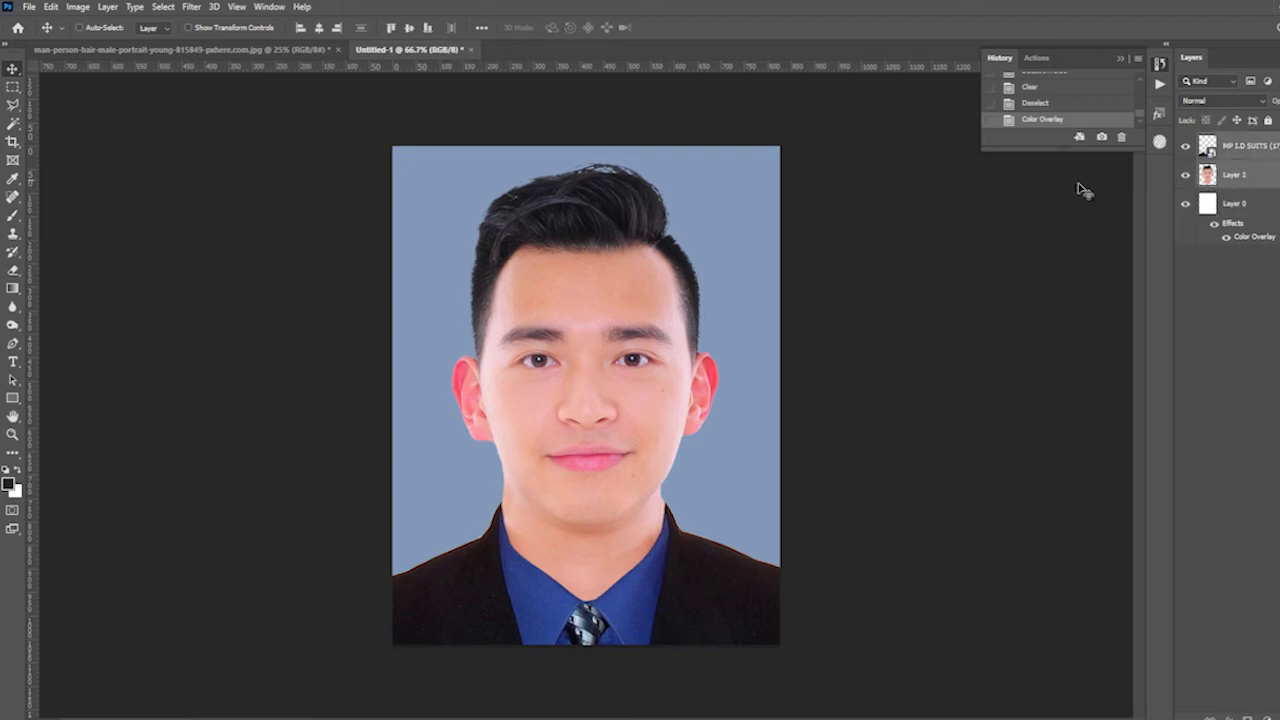
pyautogui.hotkey('ctrl', 't')
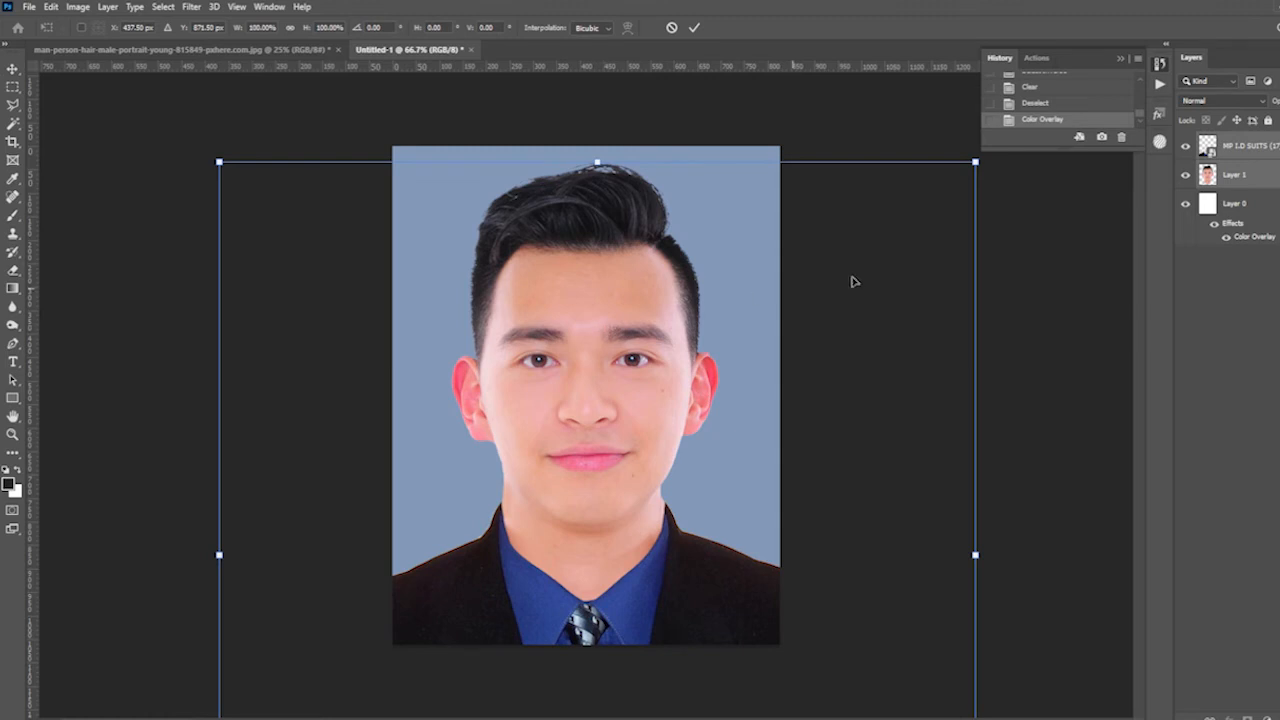
pyautogui.moveTo(975, 162); pyautogui.dragTo(1004, 165)
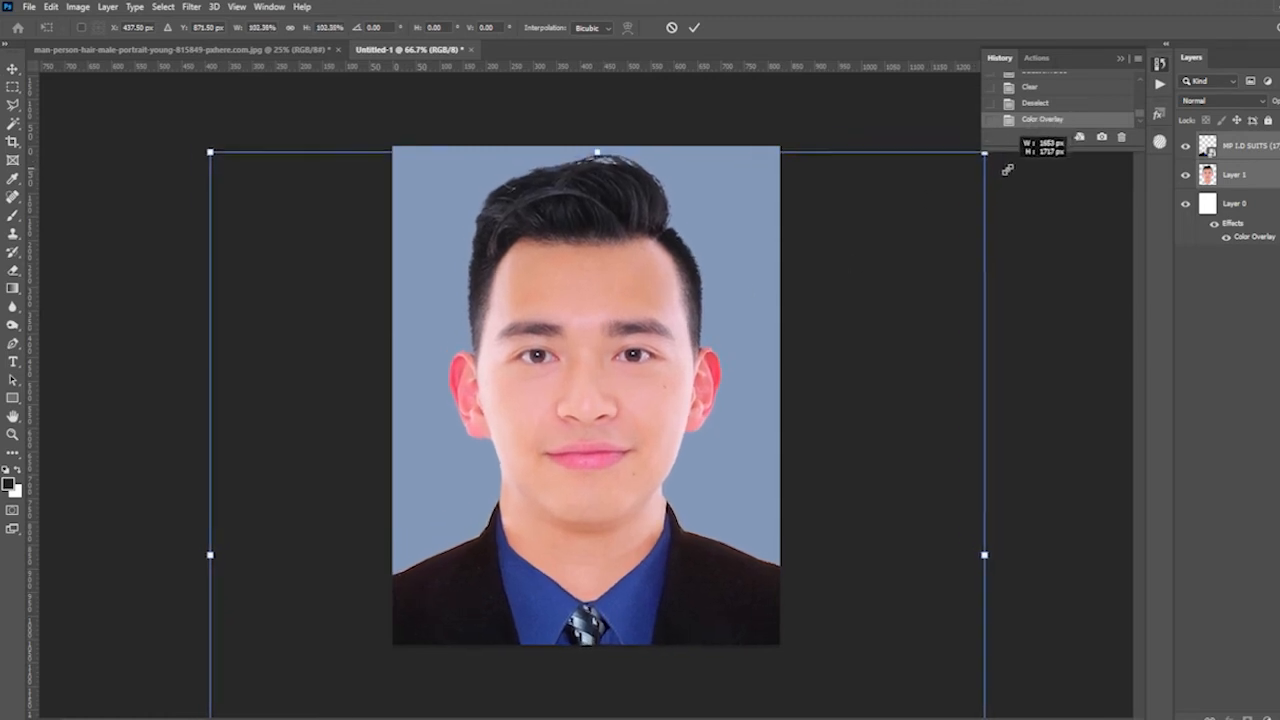
pyautogui.moveTo(765, 278); pyautogui.dragTo(760, 281)
pyautogui.press('Return')
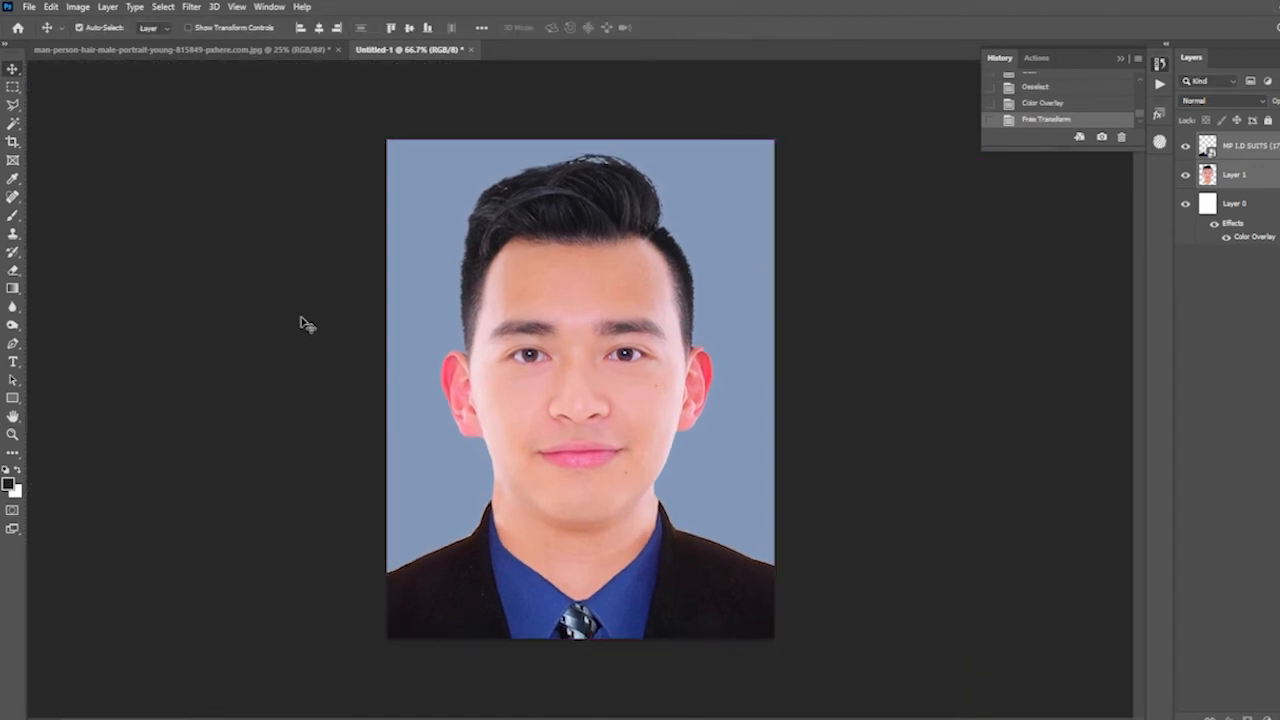
# - Show the rulers and place a vertical guide at the canvas's horizontal centre, using the background layer's transform box as reference
pyautogui.hotkey('ctrl', 'r')
pyautogui.moveTo(36, 267); pyautogui.dragTo(596, 326)
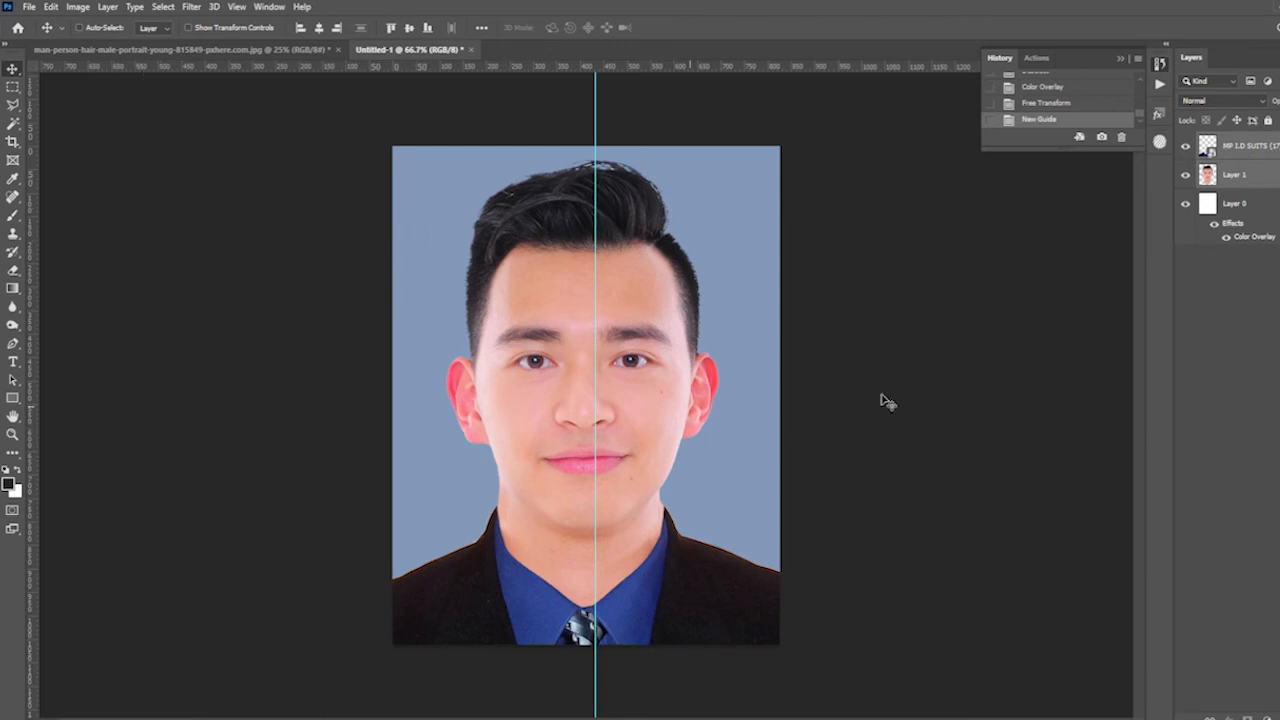
pyautogui.click(1230, 225)
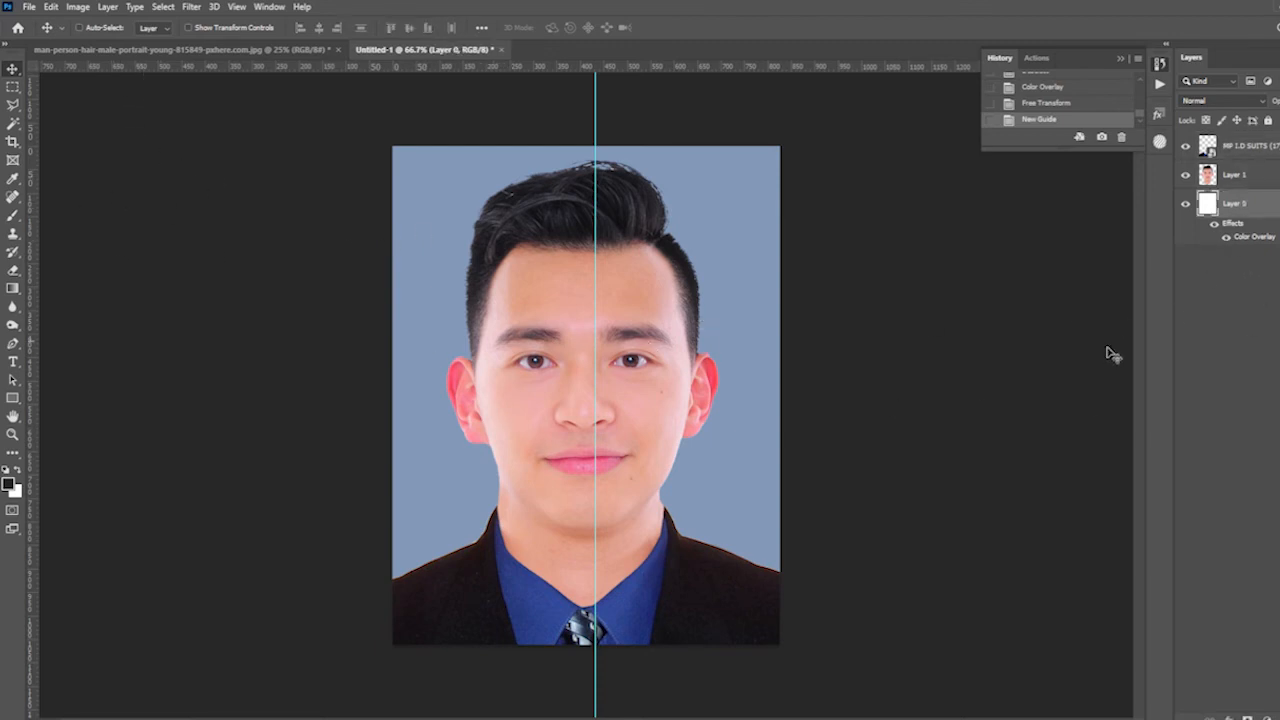
pyautogui.hotkey('ctrl', 'a')
pyautogui.hotkey('ctrl', 't')
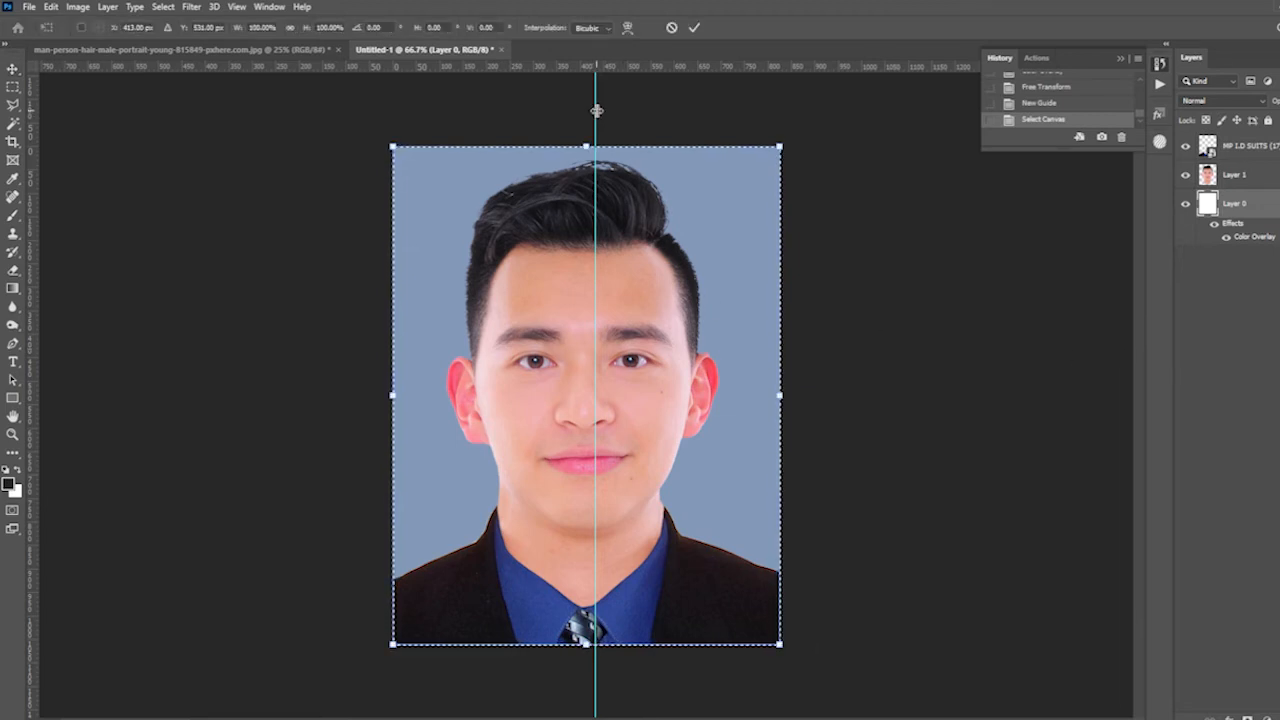
pyautogui.moveTo(595, 104); pyautogui.dragTo(586, 104)
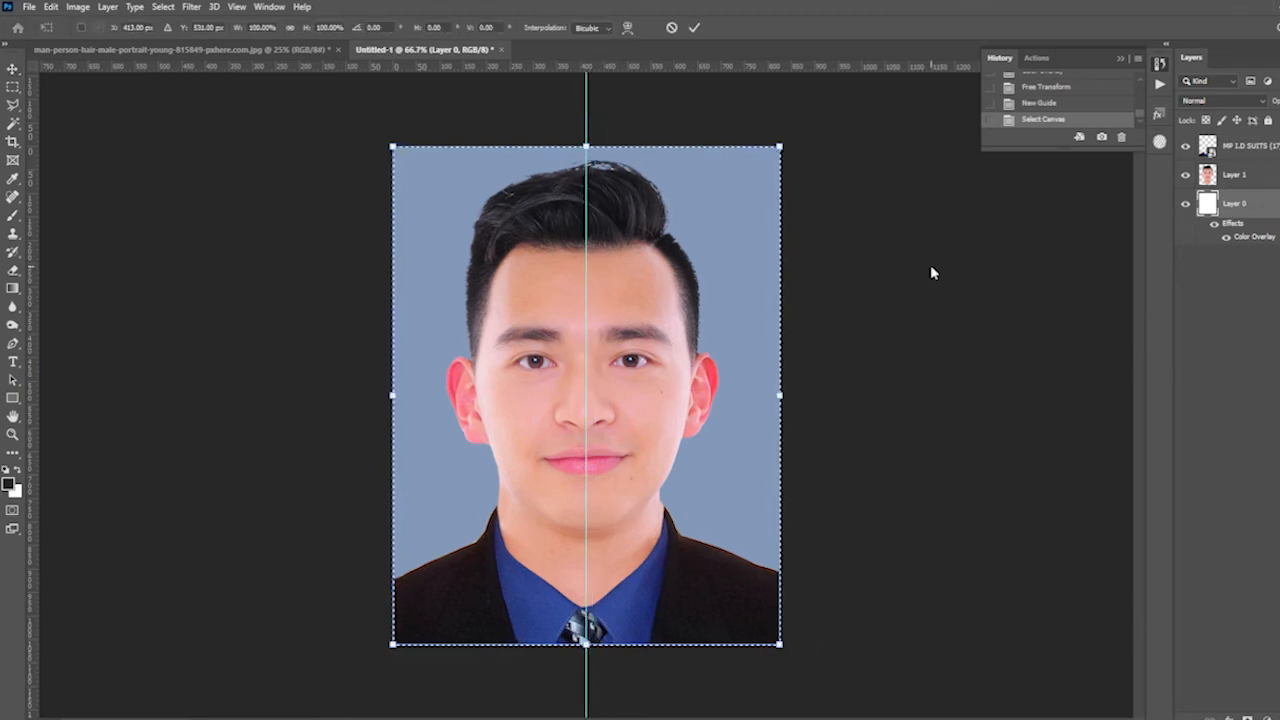
pyautogui.press('Return')
pyautogui.hotkey('ctrl', 'd')
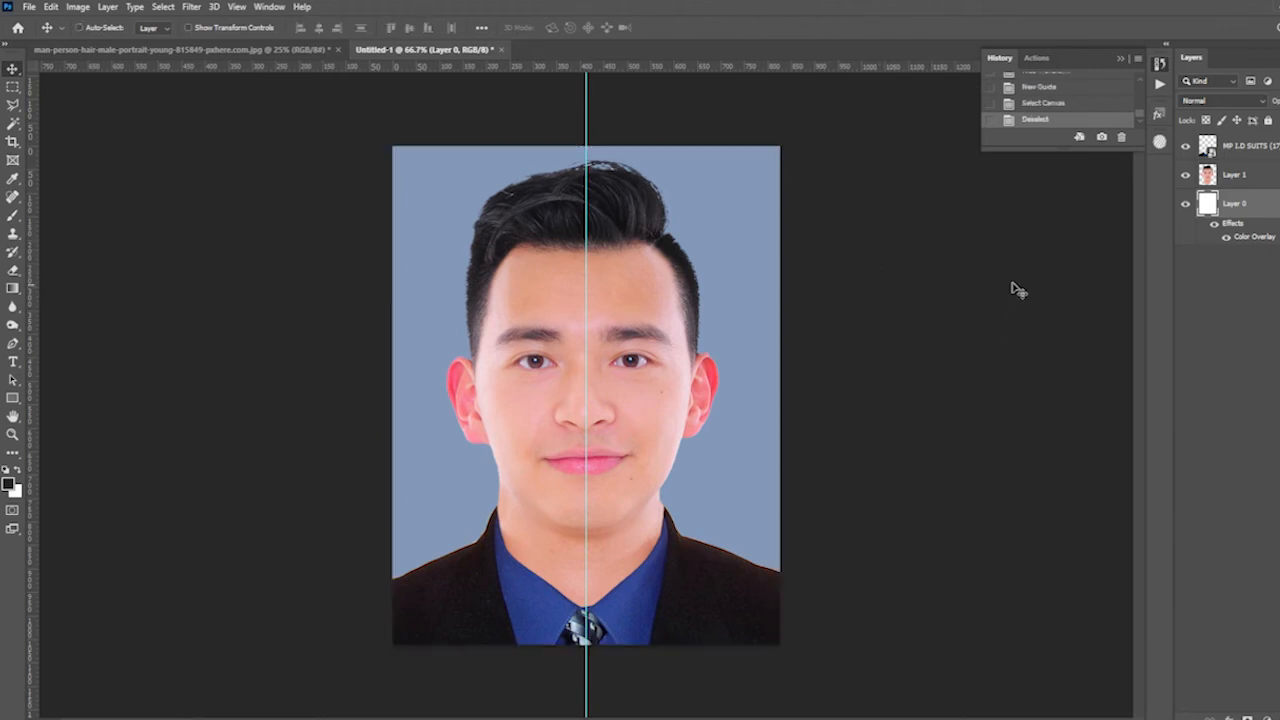
# - Reposition the man and suit layers to centre the face on the guide, and rotate them clockwise by about 0.75°
pyautogui.click(1236, 175)
pyautogui.hotkey('ctrl', 't')
pyautogui.moveTo(733, 391); pyautogui.dragTo(740, 394)
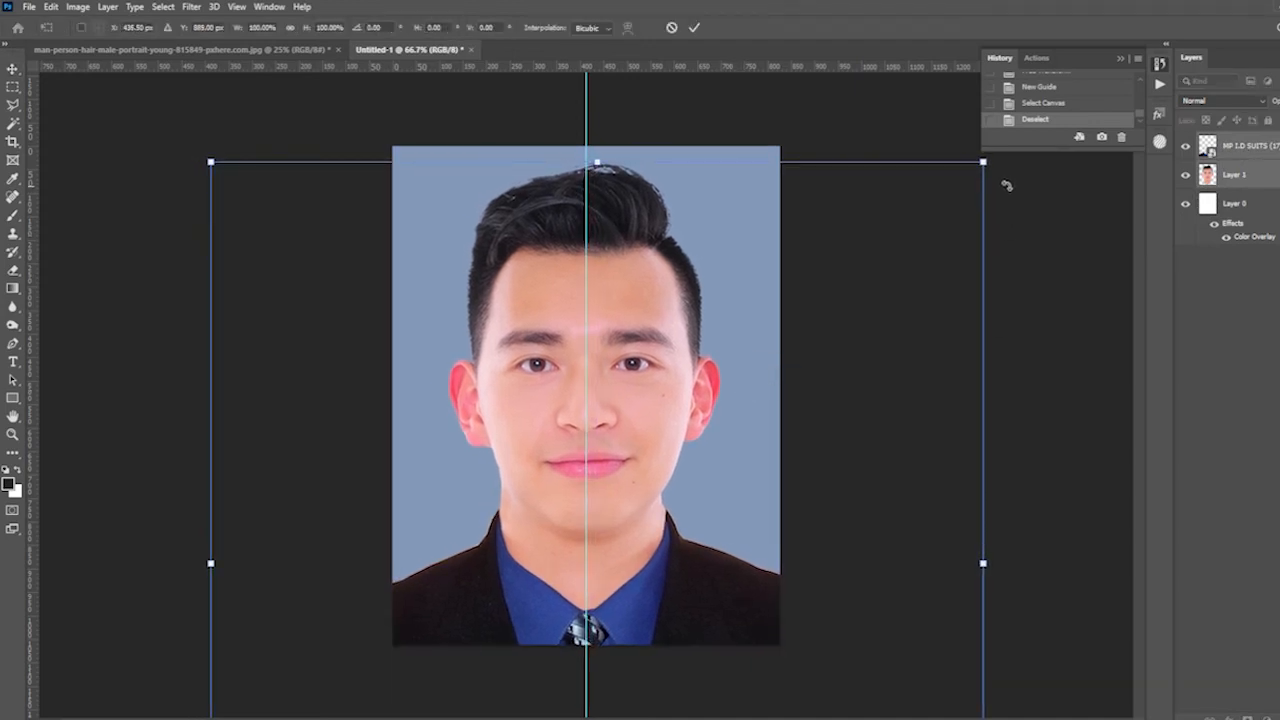
pyautogui.moveTo(1007, 163); pyautogui.dragTo(1012, 170)
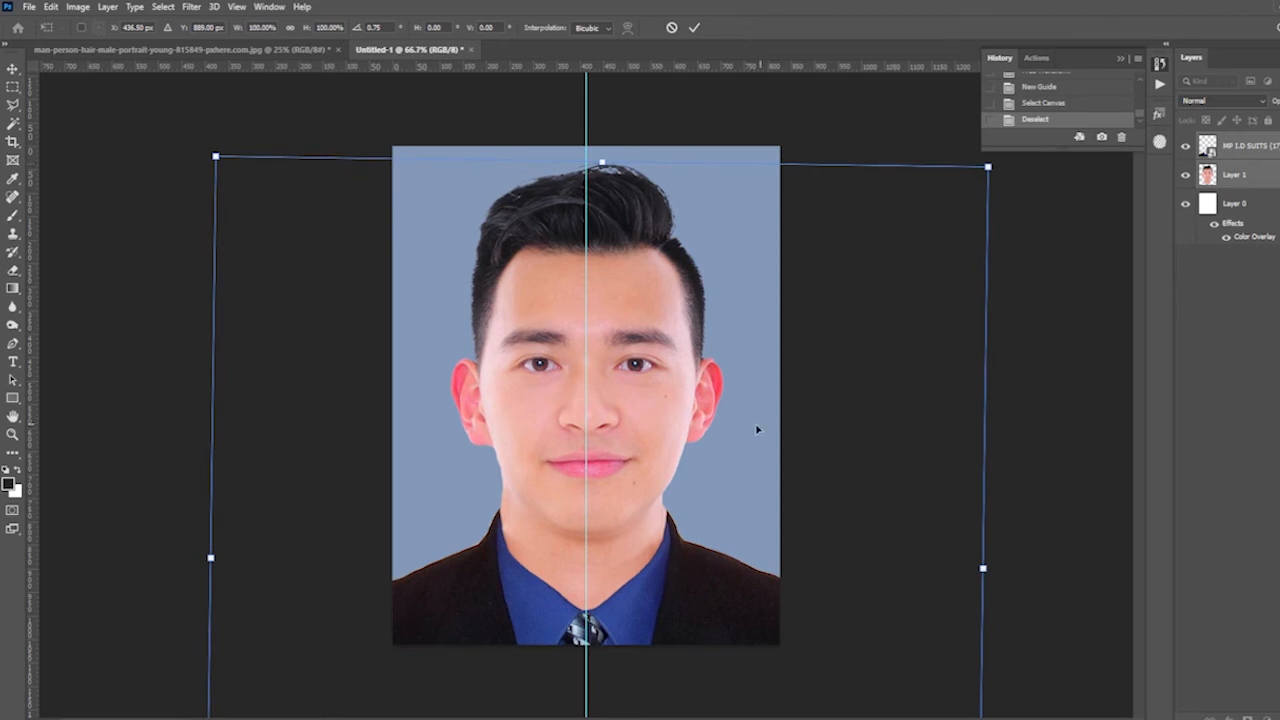
pyautogui.moveTo(758, 429); pyautogui.dragTo(755, 429)
pyautogui.press('Return')
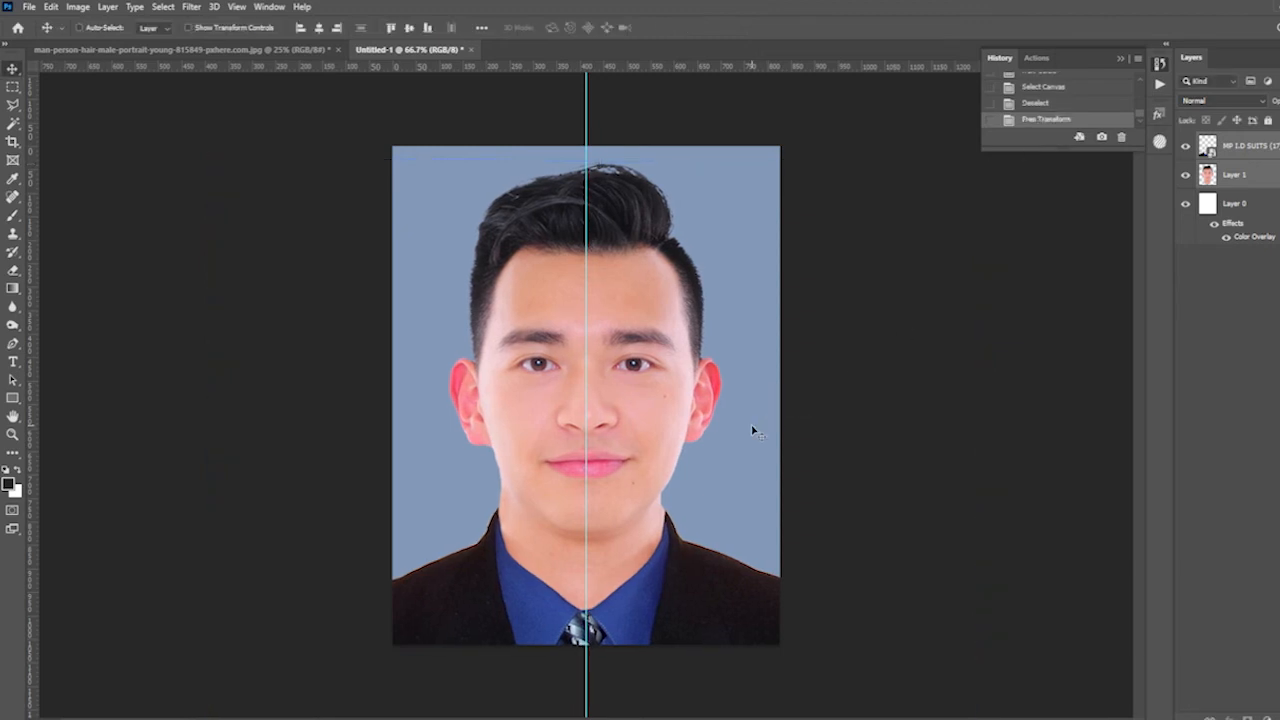
# - Darken the man's layer with Curves, lowering the RGB midtone point to input 140, output 104
pyautogui.rightClick(660, 402)
pyautogui.click(682, 410)
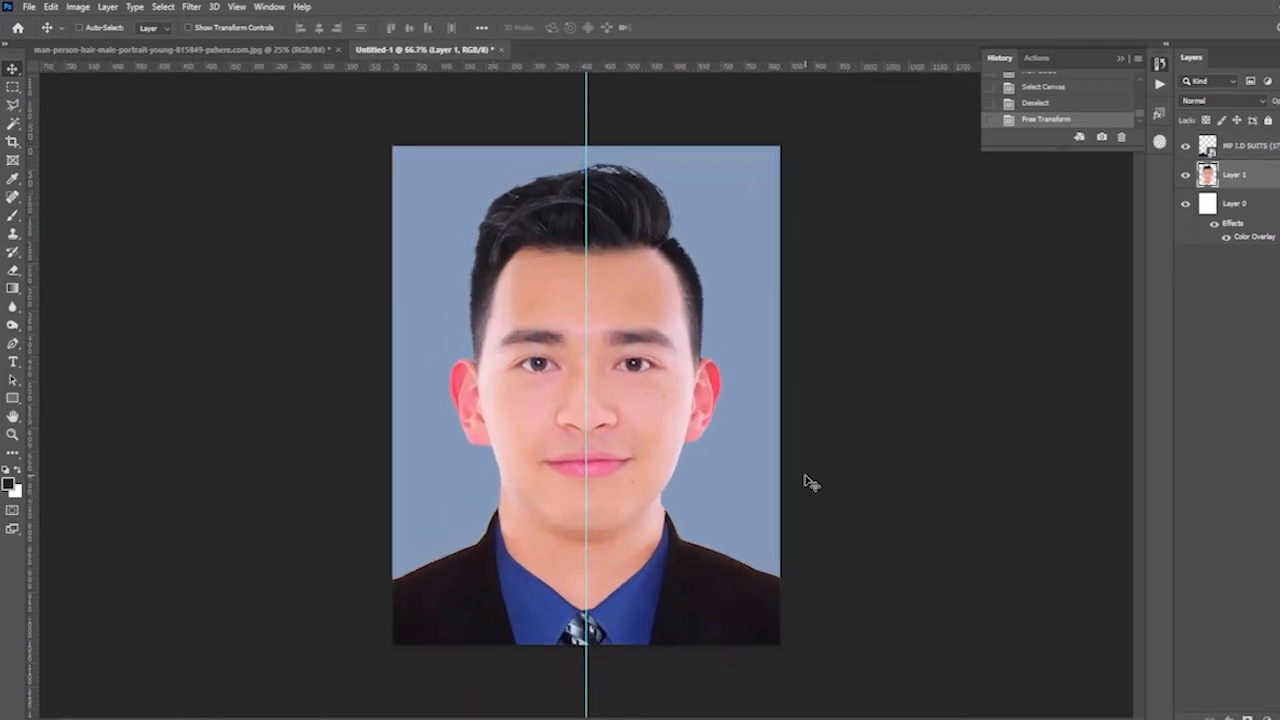
pyautogui.rightClick(572, 314)
pyautogui.click(596, 322)
pyautogui.press('m')
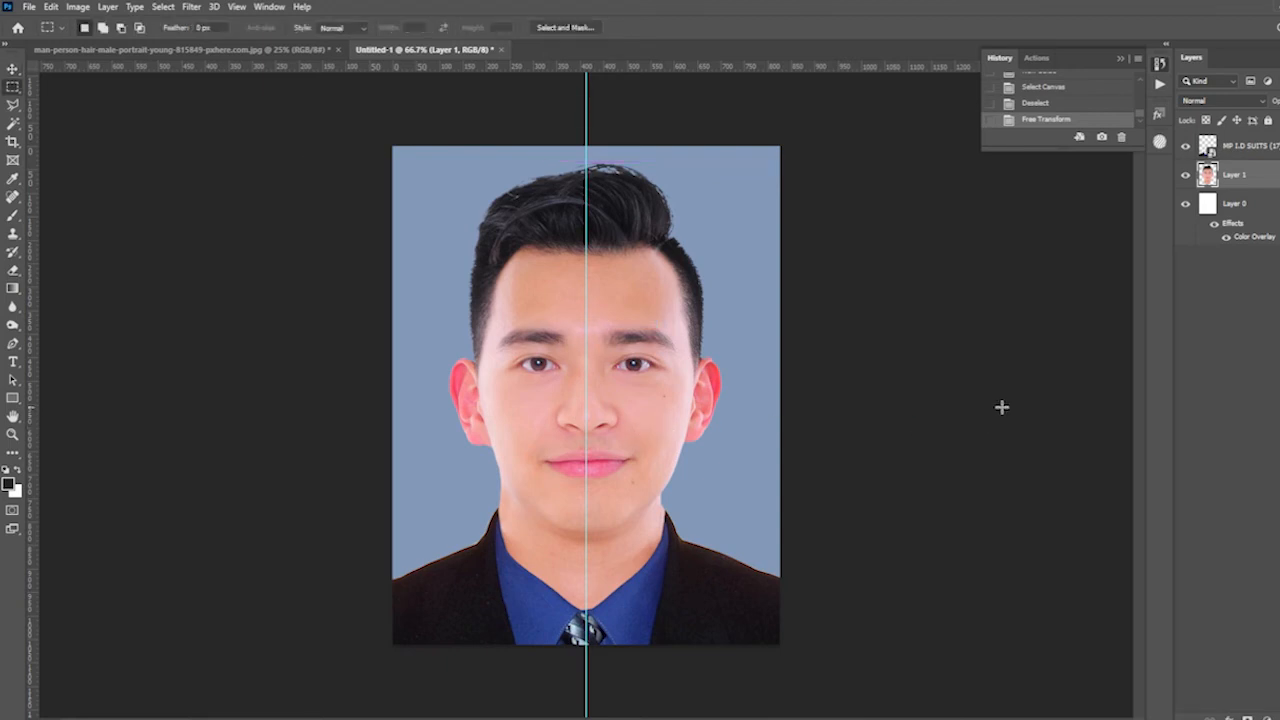
pyautogui.hotkey('ctrl', 'm')
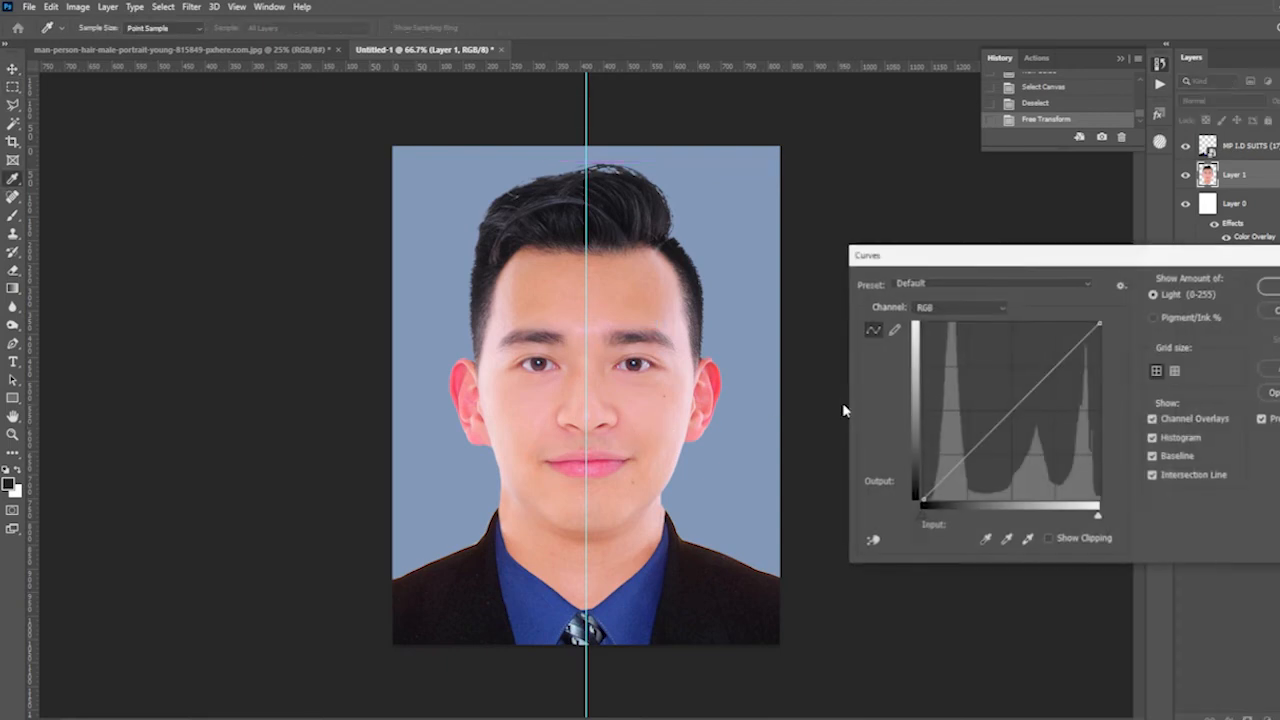
pyautogui.moveTo(982, 258); pyautogui.dragTo(849, 232)
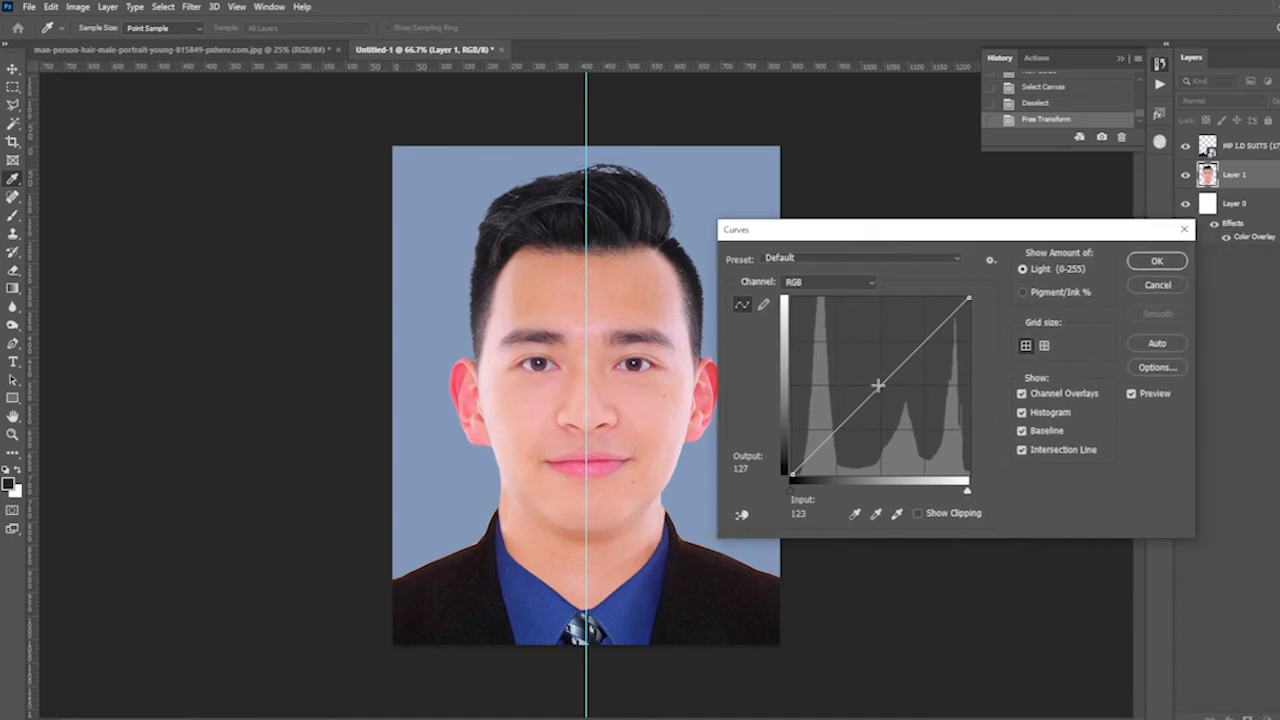
pyautogui.moveTo(880, 387); pyautogui.dragTo(889, 401)
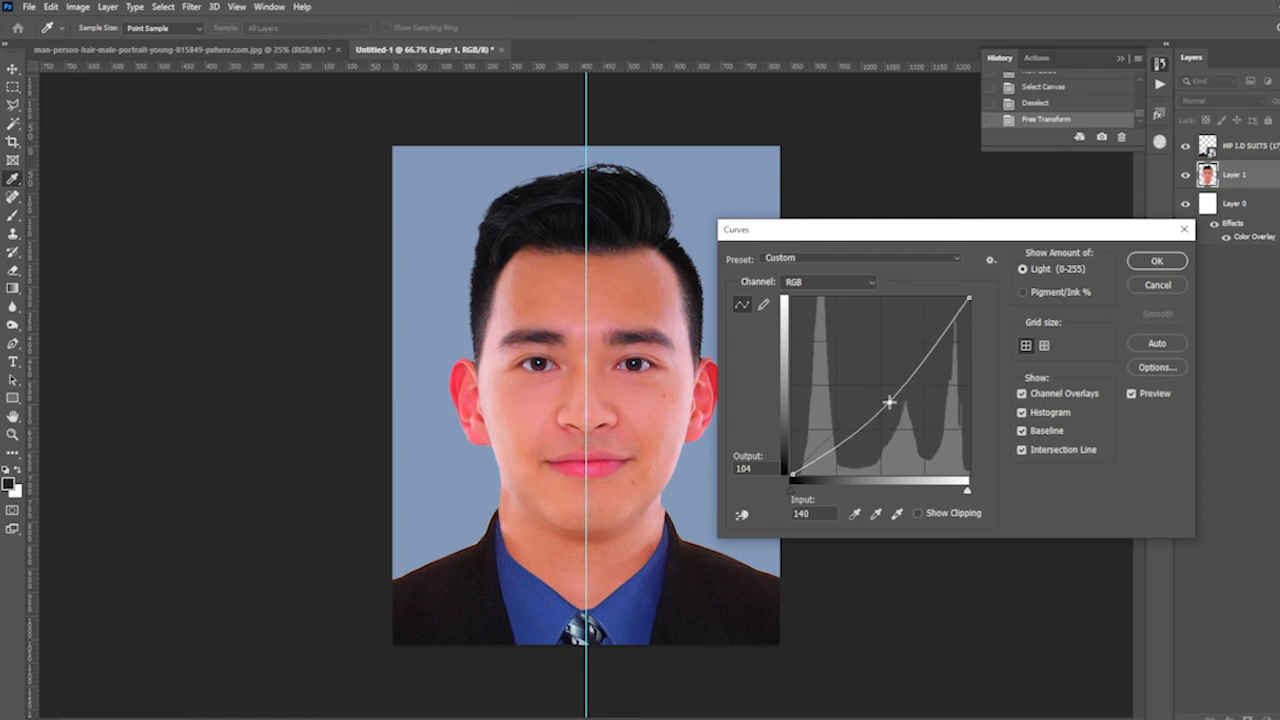
pyautogui.click(1157, 261)
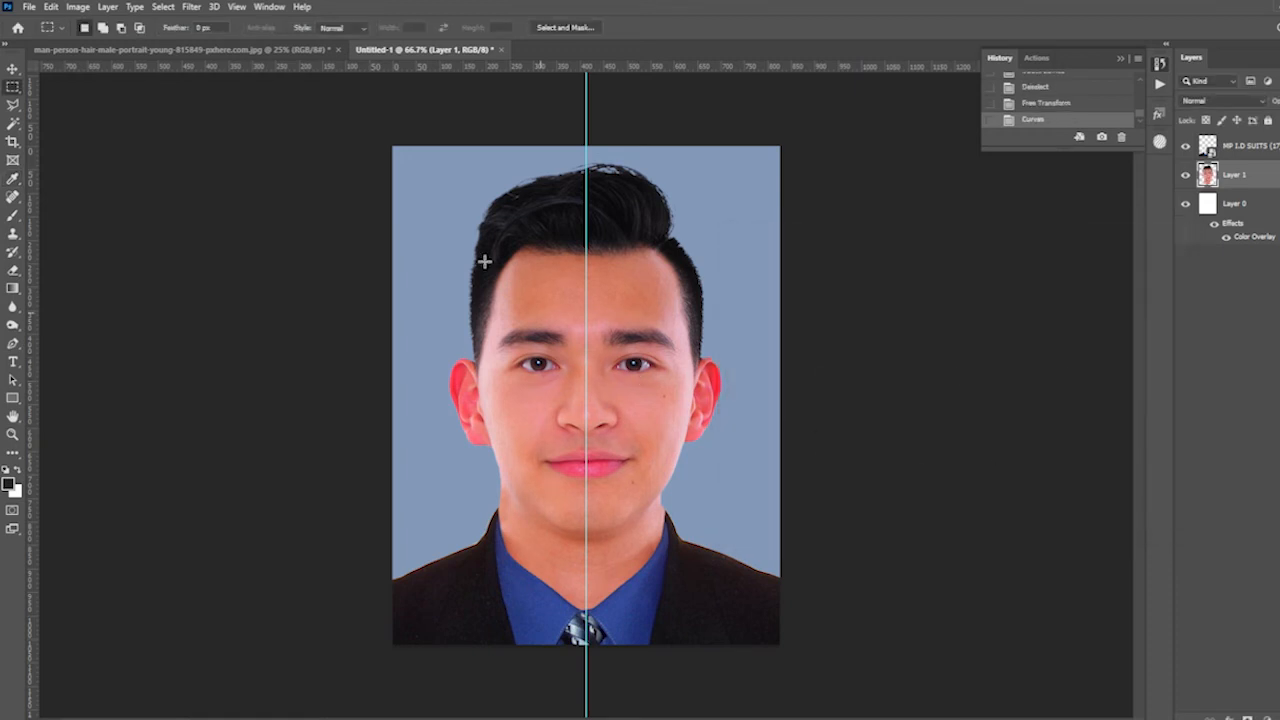
# - Apply the Camera Raw Filter to the man's layer with Saturation reduced to -25
pyautogui.click(190, 7)
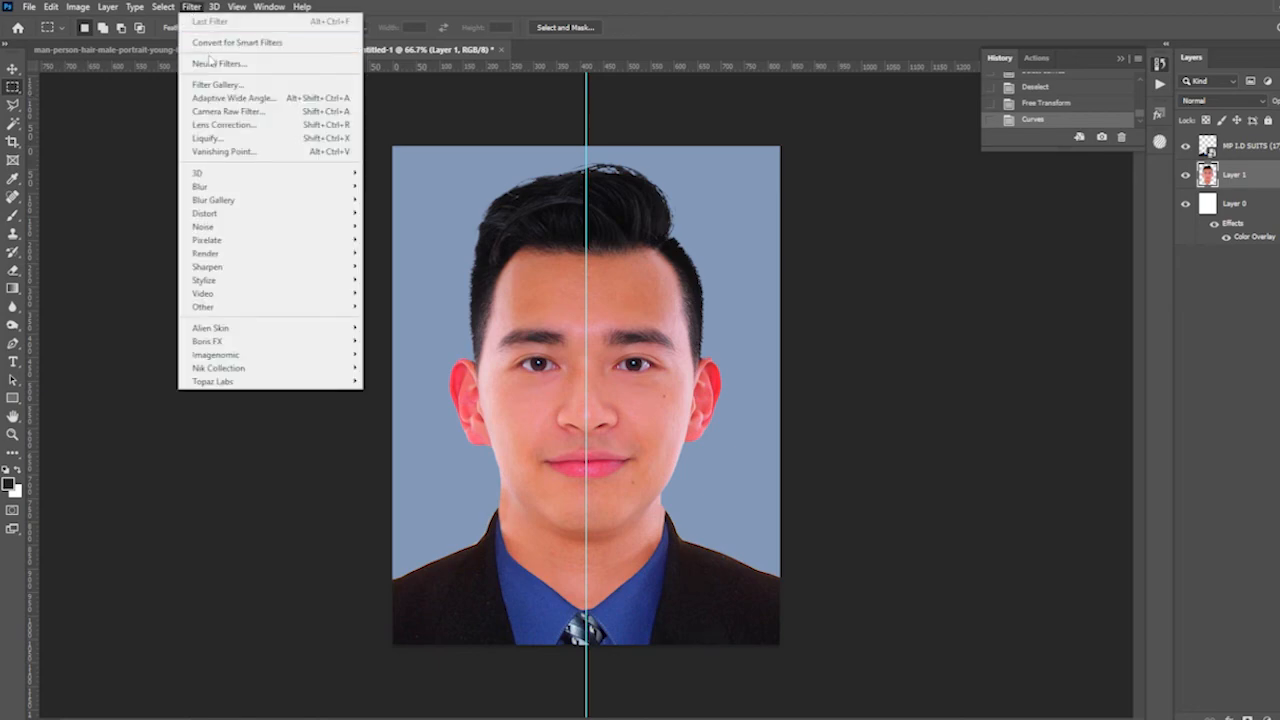
pyautogui.click(240, 111)
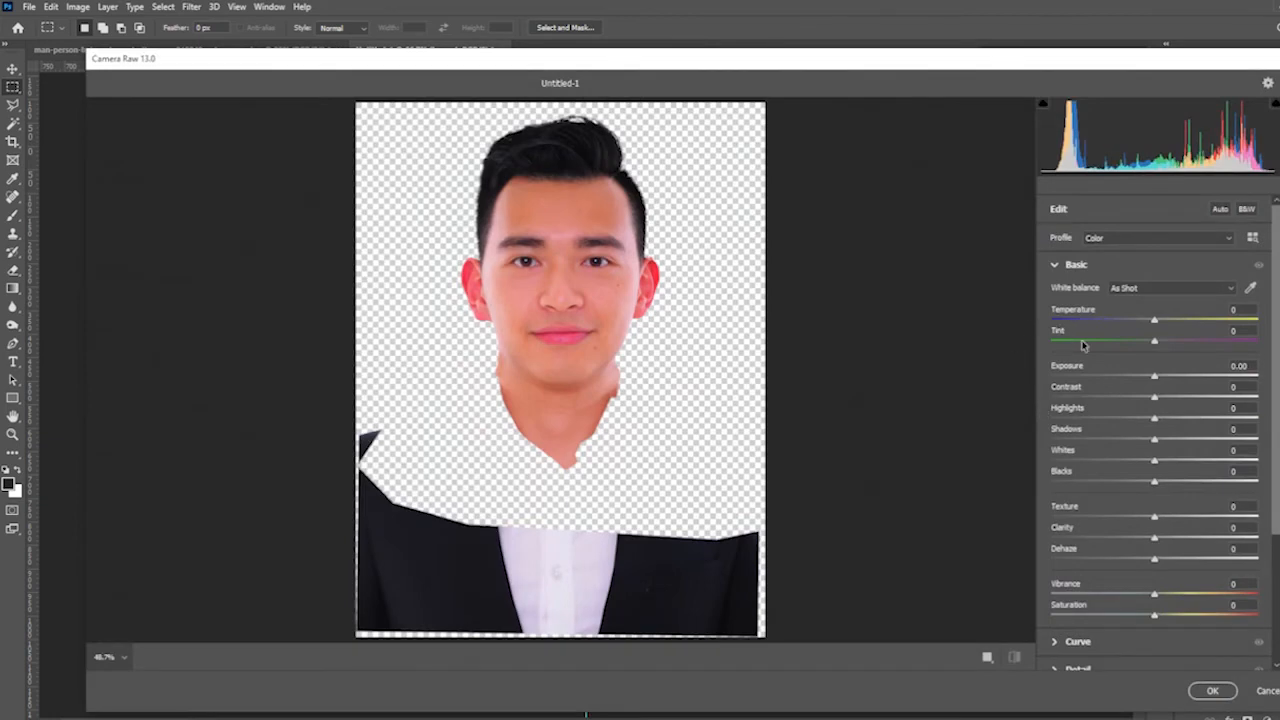
pyautogui.click(1134, 617)
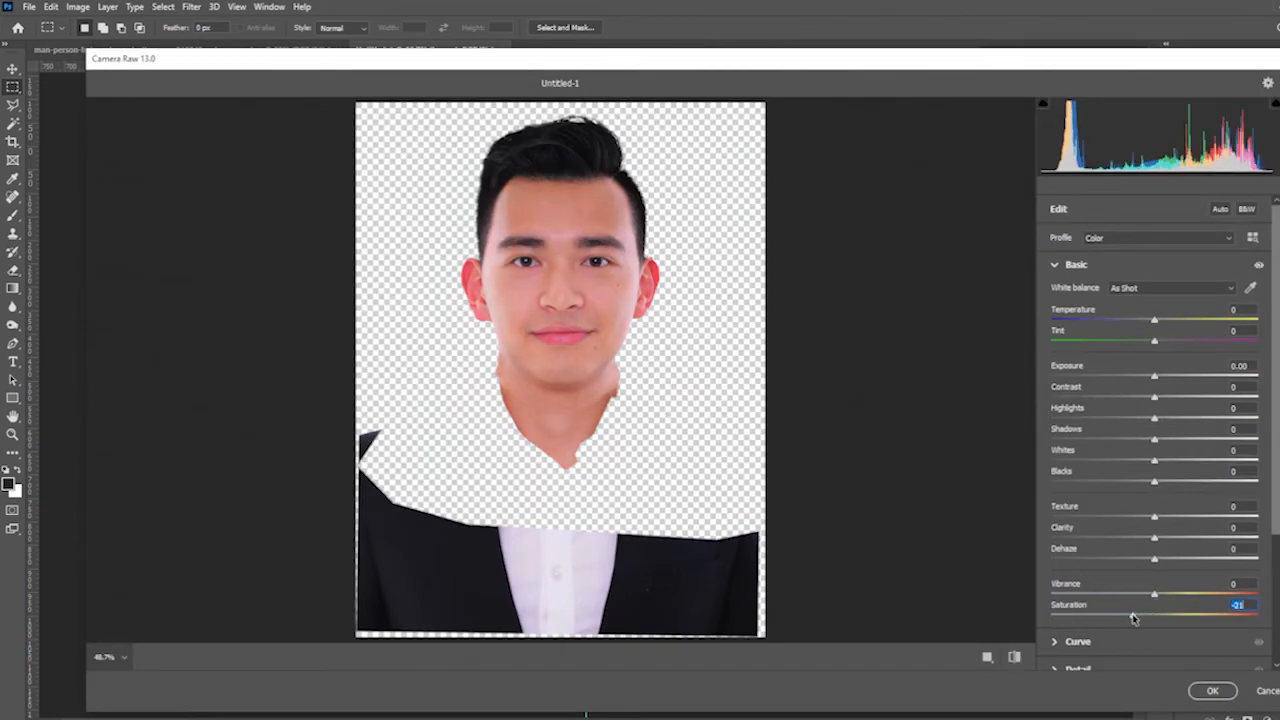
pyautogui.moveTo(1134, 618); pyautogui.dragTo(1129, 620)
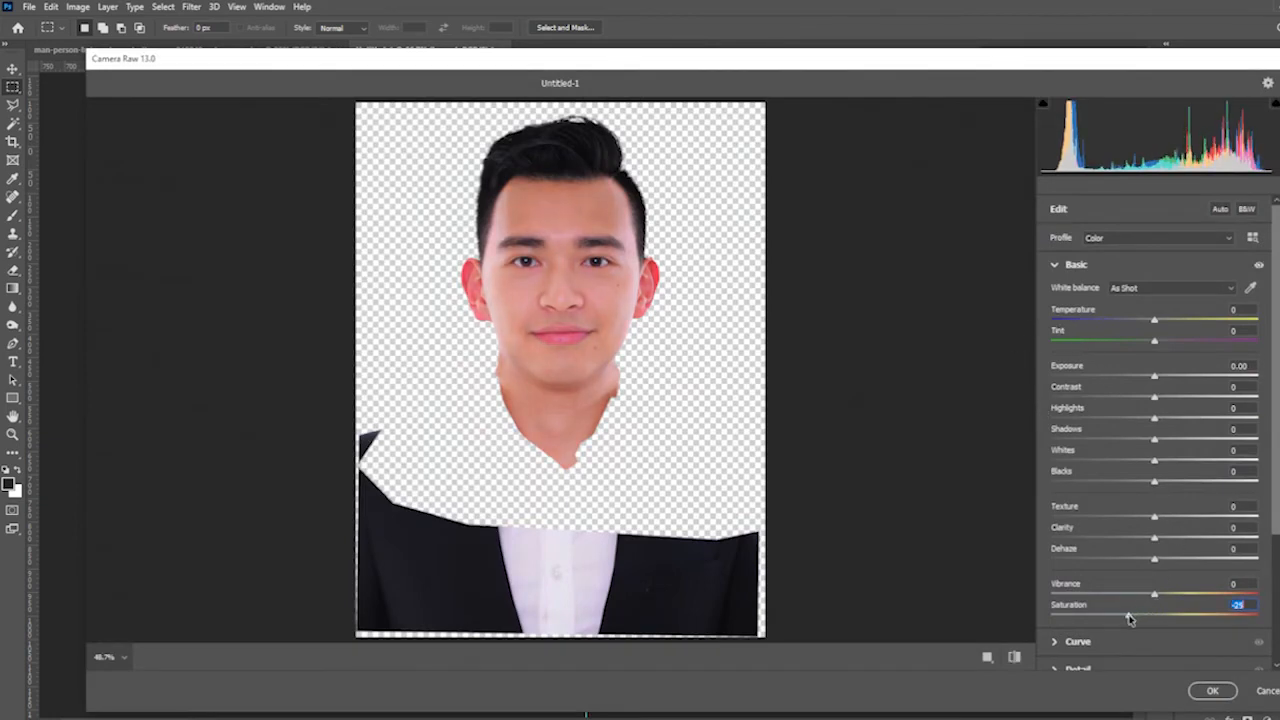
pyautogui.click(1212, 690)
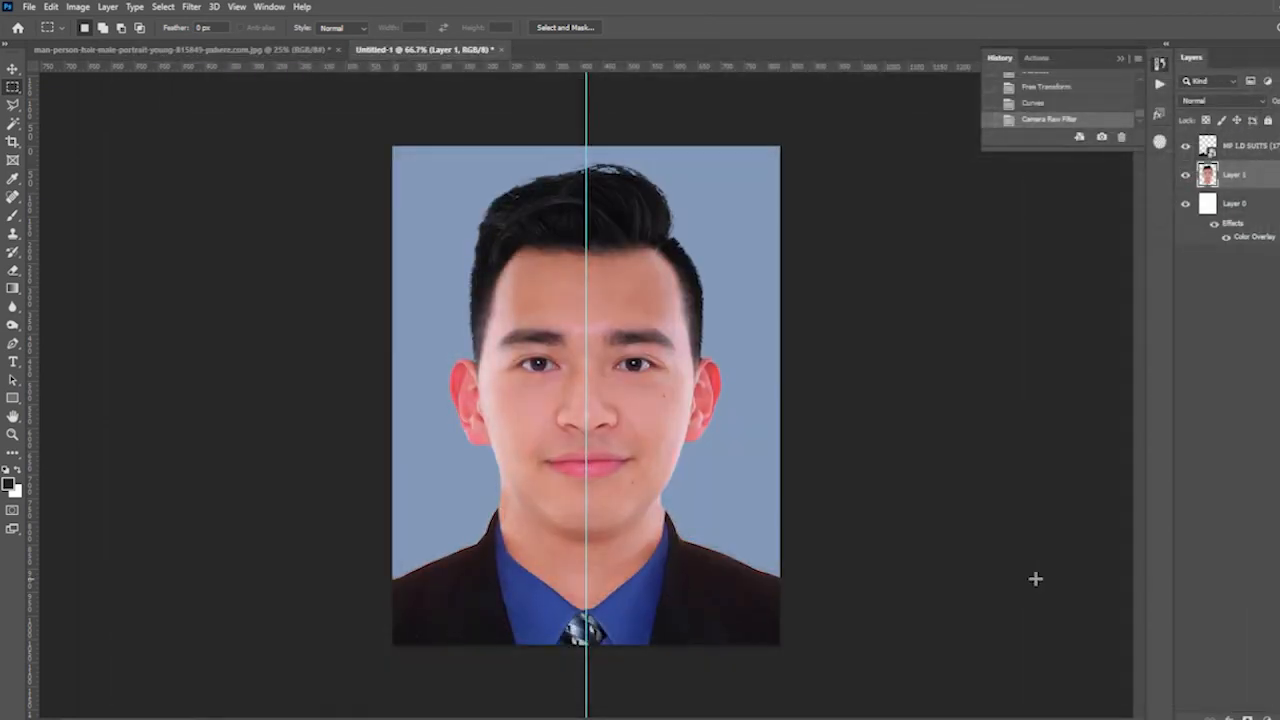
# - Merge the suit, man and background layers of the passport photo into a single layer
pyautogui.hotkey('ctrl', '+')
pyautogui.hotkey('ctrl', '-')
pyautogui.press('b')
pyautogui.press('v')
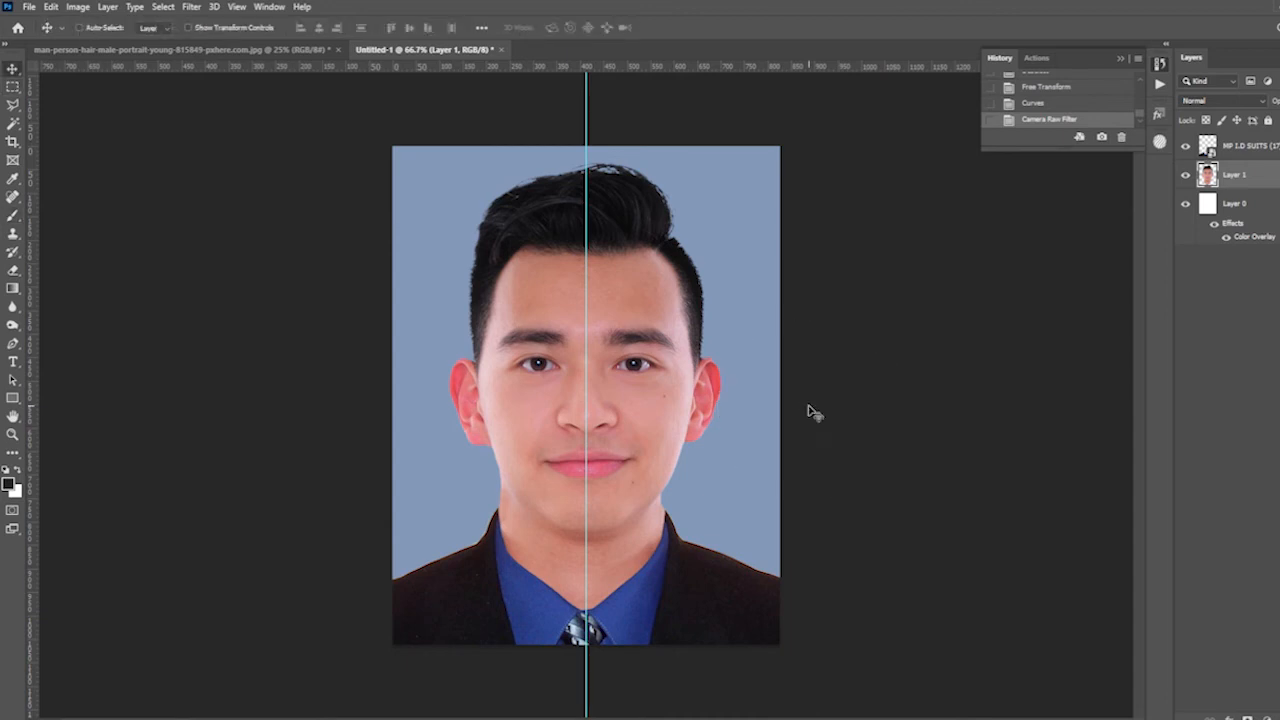
pyautogui.click(1253, 148)
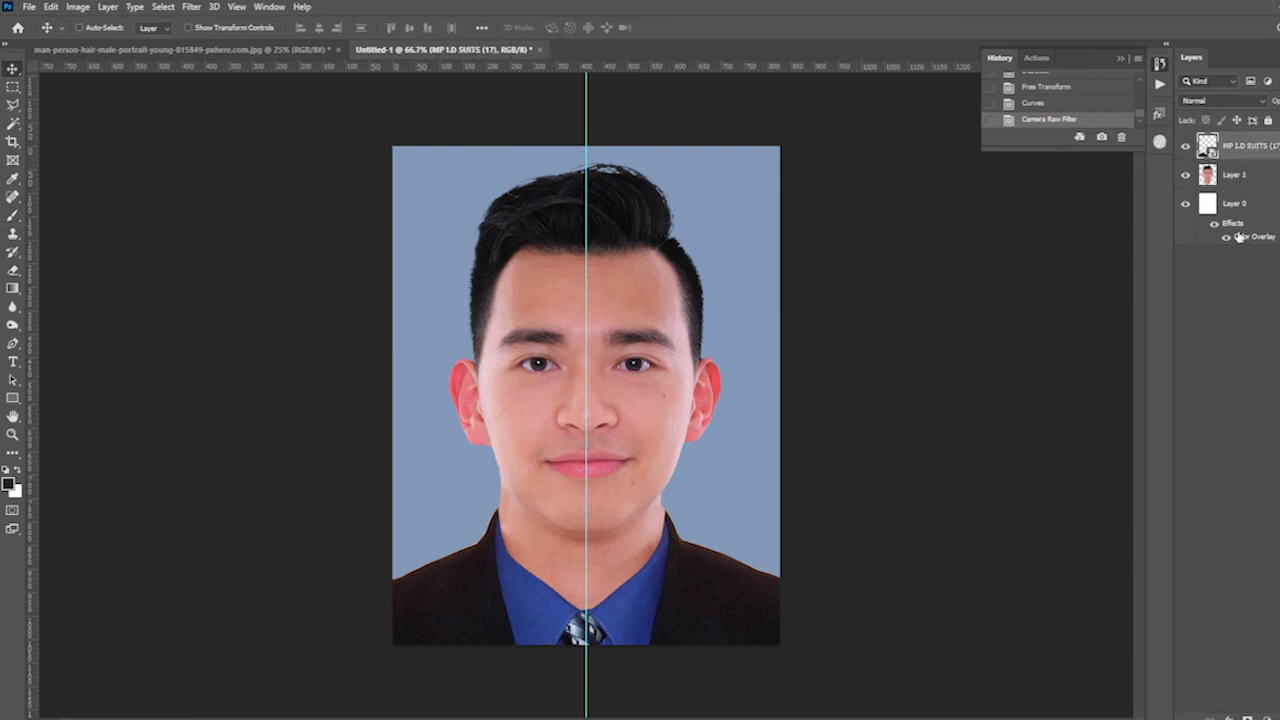
pyautogui.keyDown('shift'); pyautogui.click(1244, 218); pyautogui.keyUp('shift')
pyautogui.hotkey('ctrl', 'e')
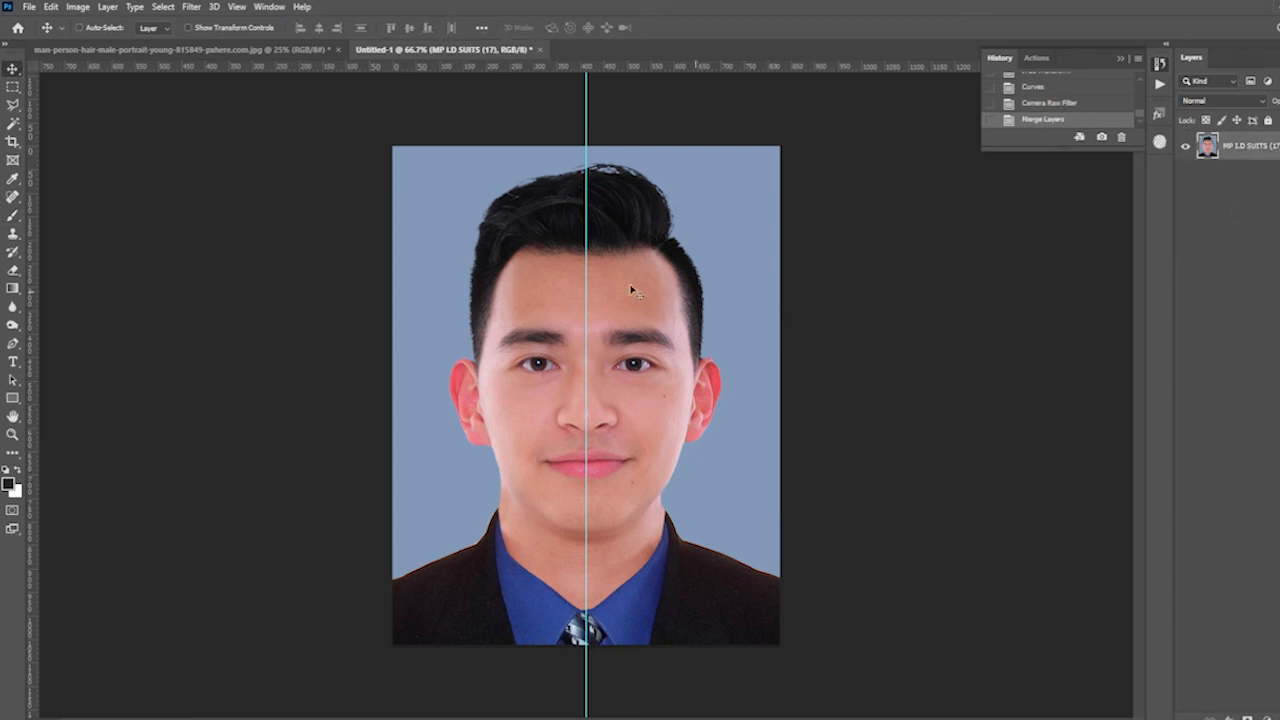
# - Create a new blank document of type Photo with the Landscape, 6 x 4 size
pyautogui.click(32, 8)
pyautogui.click(45, 22)
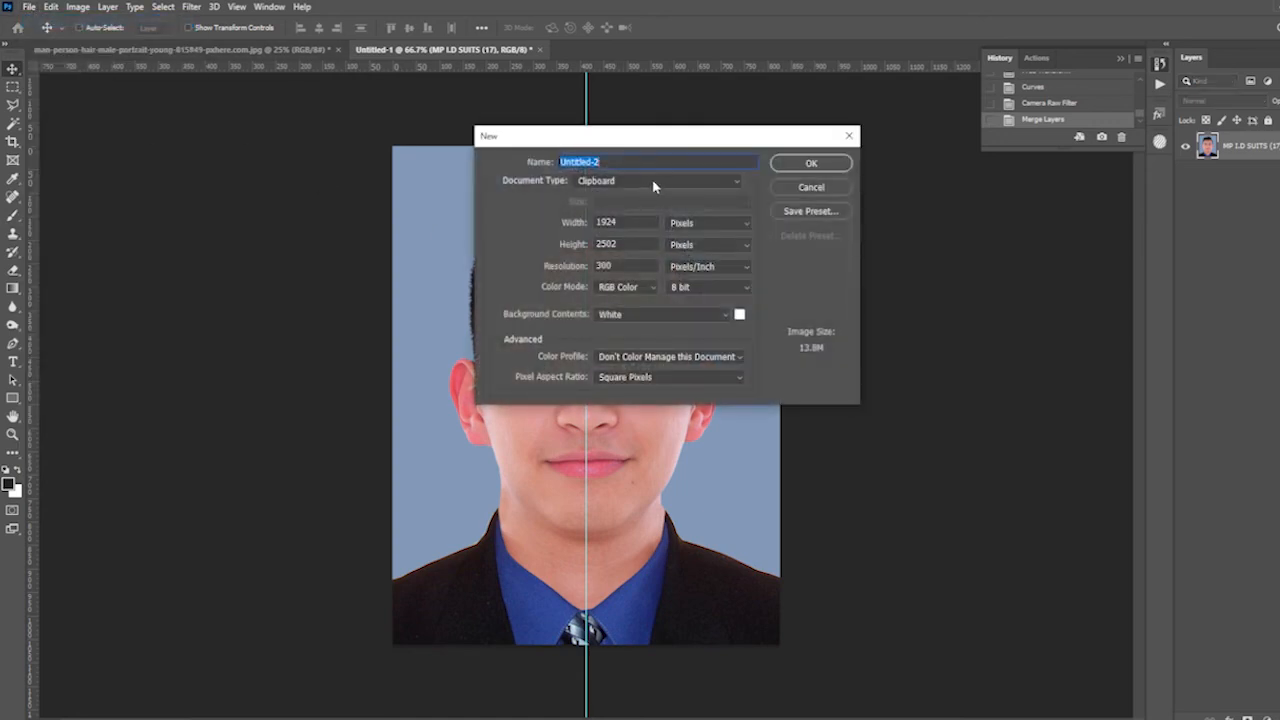
pyautogui.click(652, 181)
pyautogui.click(625, 254)
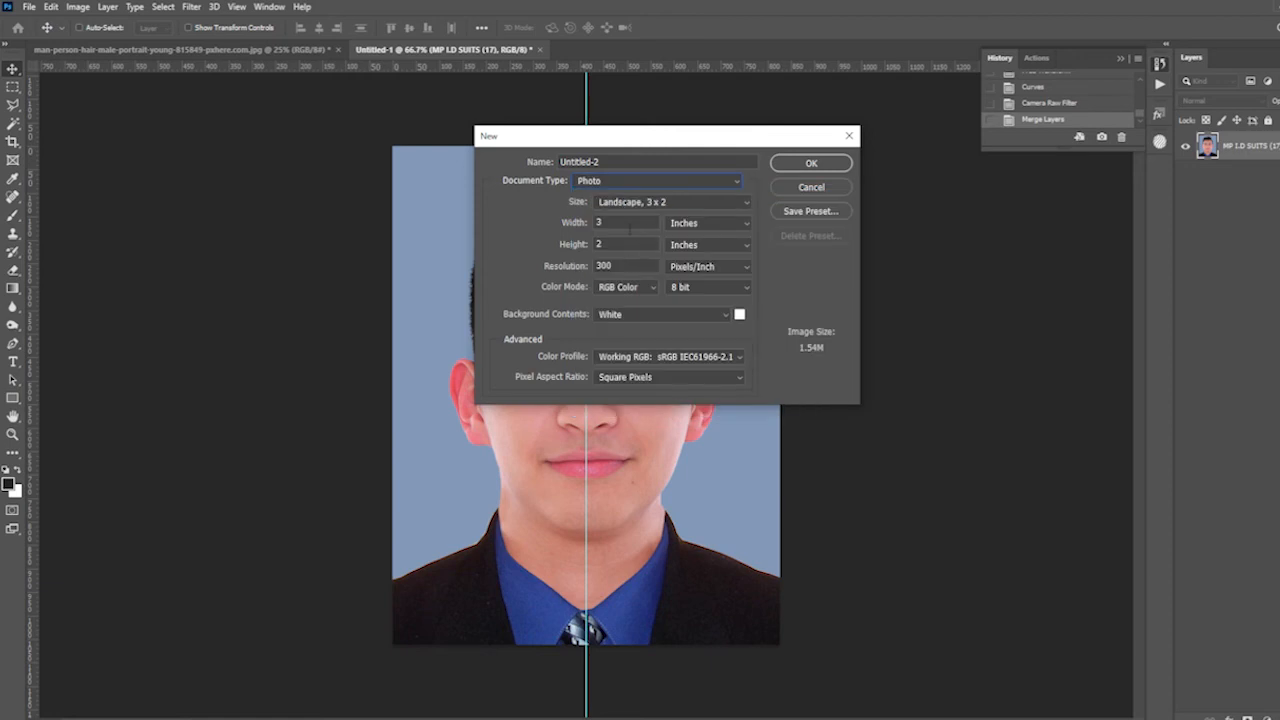
pyautogui.click(672, 205)
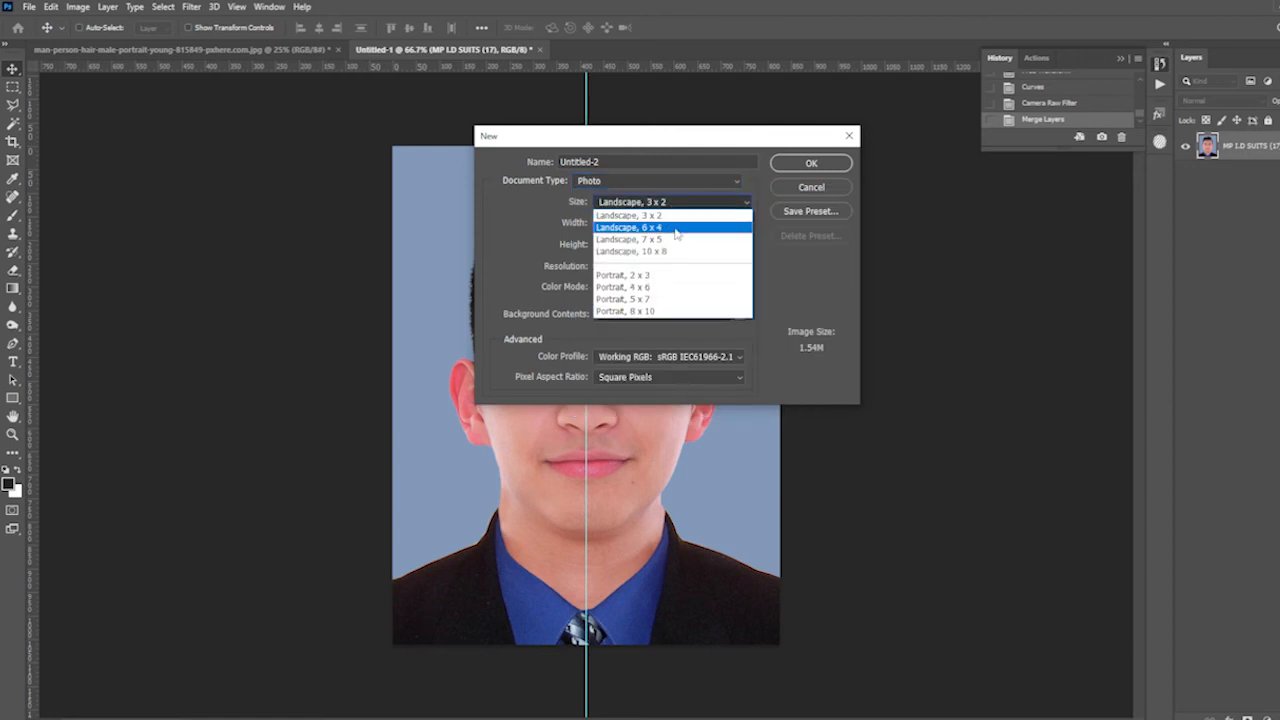
pyautogui.click(676, 228)
pyautogui.click(797, 168)
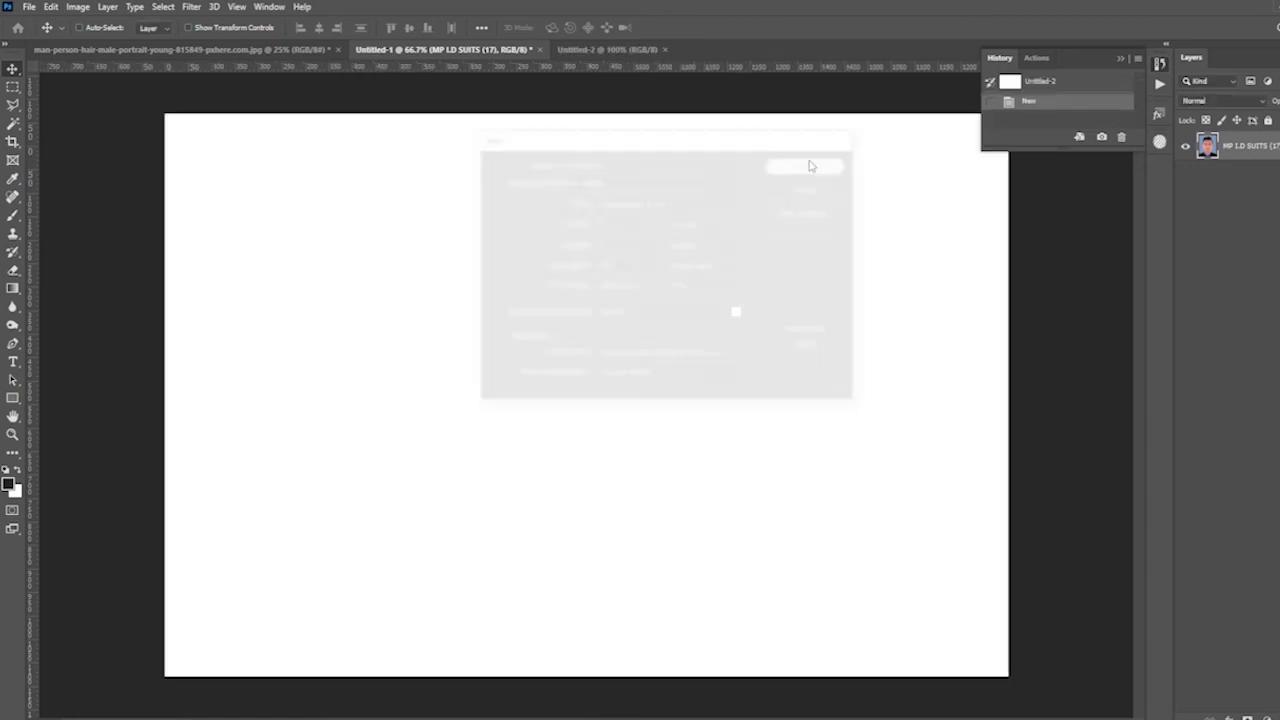
# - Set the passport photo's resolution to 300 in Image Size and float its window over the blank 6 x 4 sheet
pyautogui.click(447, 50)
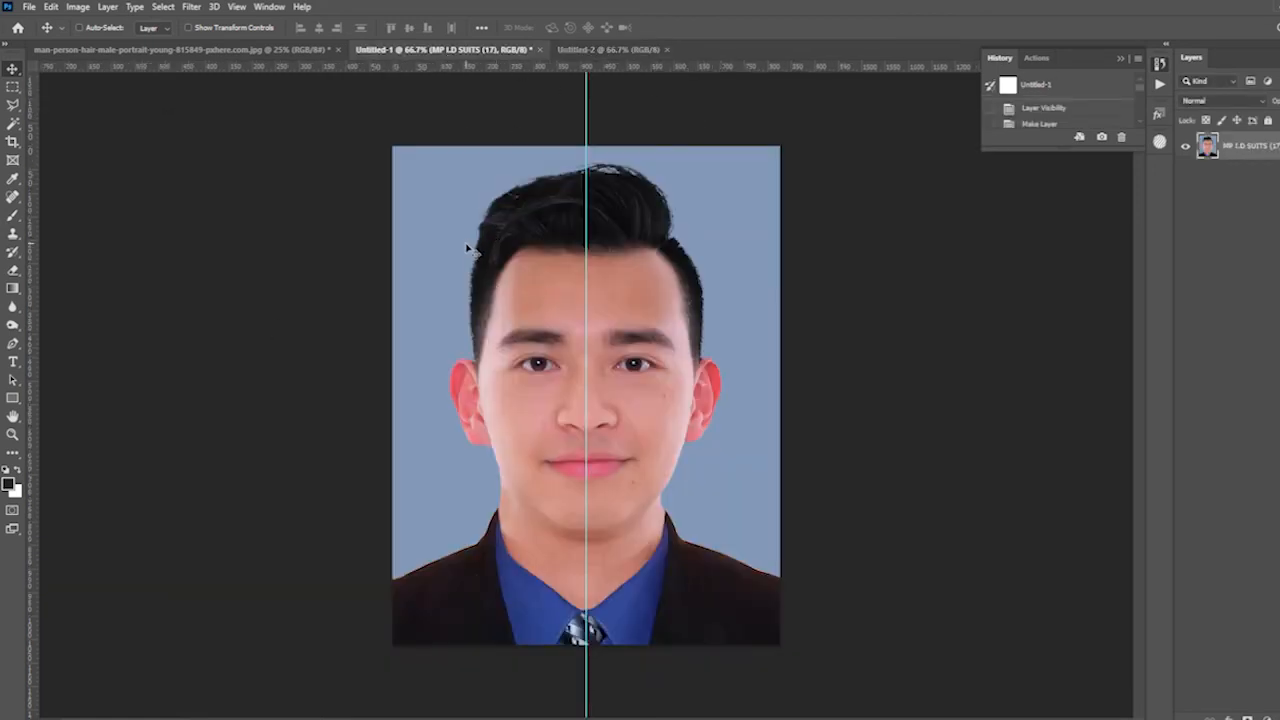
pyautogui.click(79, 7)
pyautogui.click(120, 116)
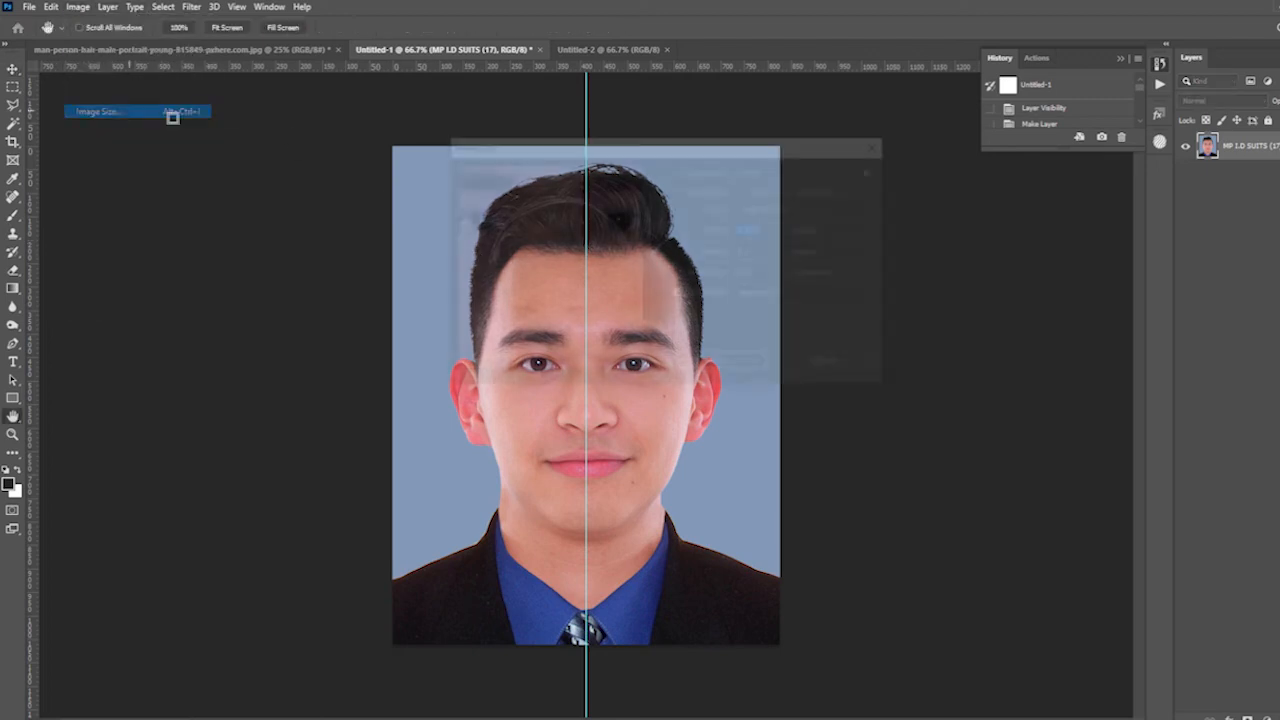
pyautogui.click(694, 280)
pyautogui.write('300')
pyautogui.press('Return')
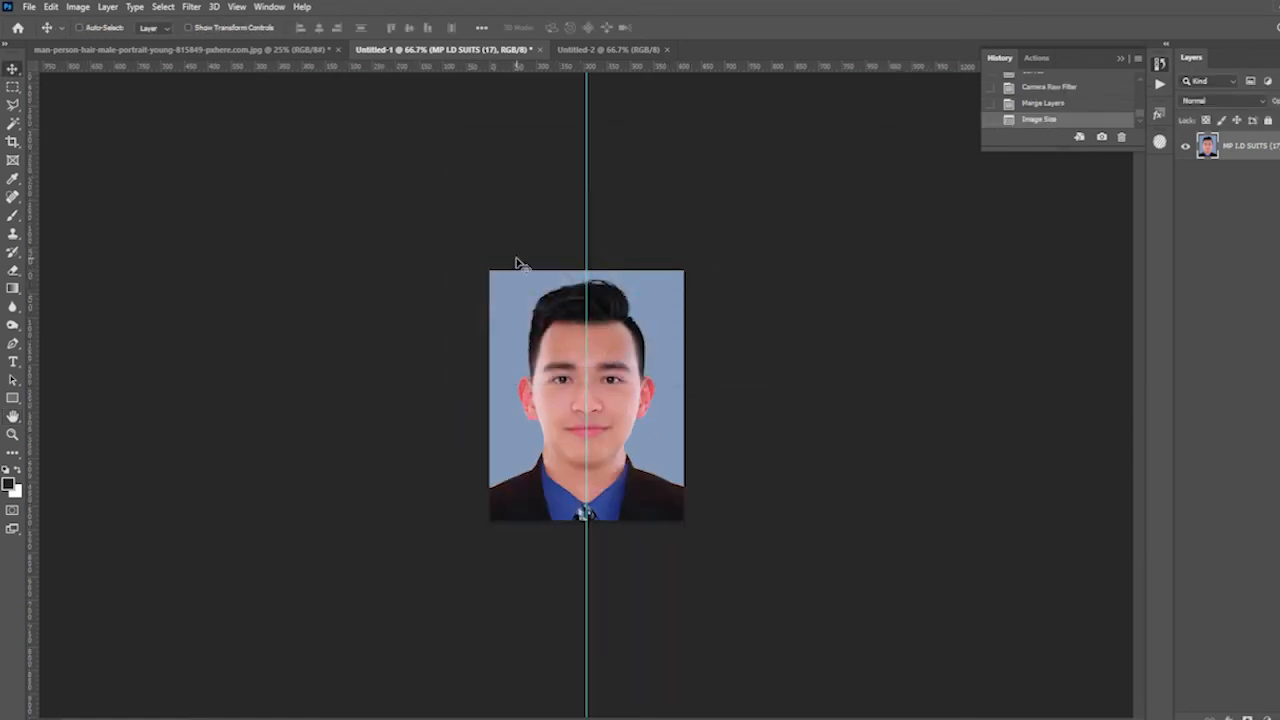
pyautogui.moveTo(481, 60); pyautogui.dragTo(838, 233)
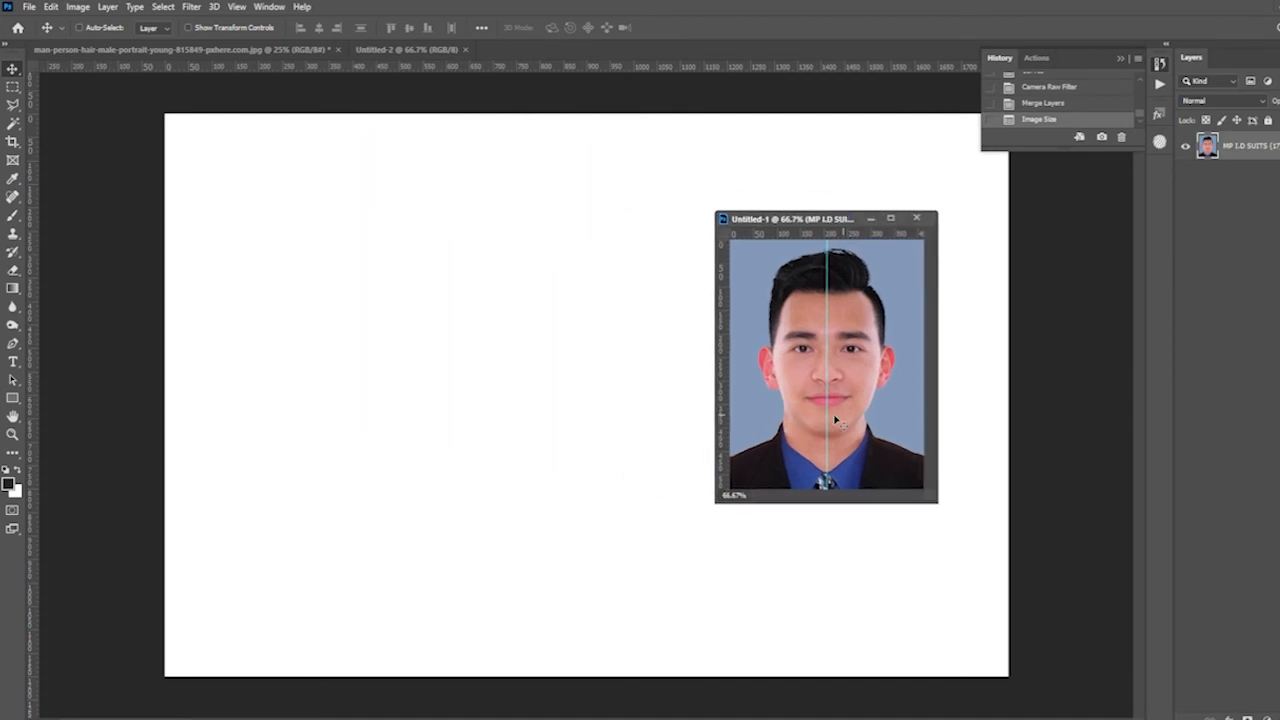
# - Try to copy the merged, unflattened passport photo layer onto the blank 6 x 4 sheet
pyautogui.moveTo(858, 376); pyautogui.dragTo(343, 320)
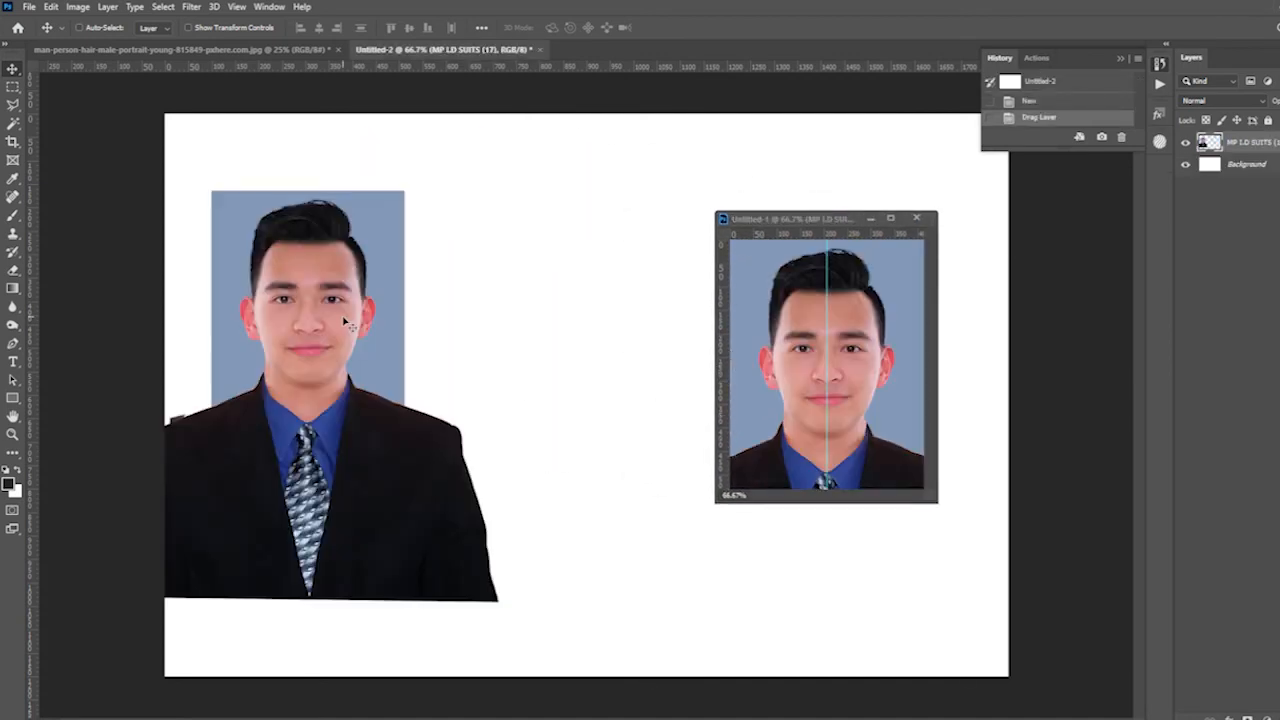
pyautogui.hotkey('ctrl', 'z')
pyautogui.click(829, 403)
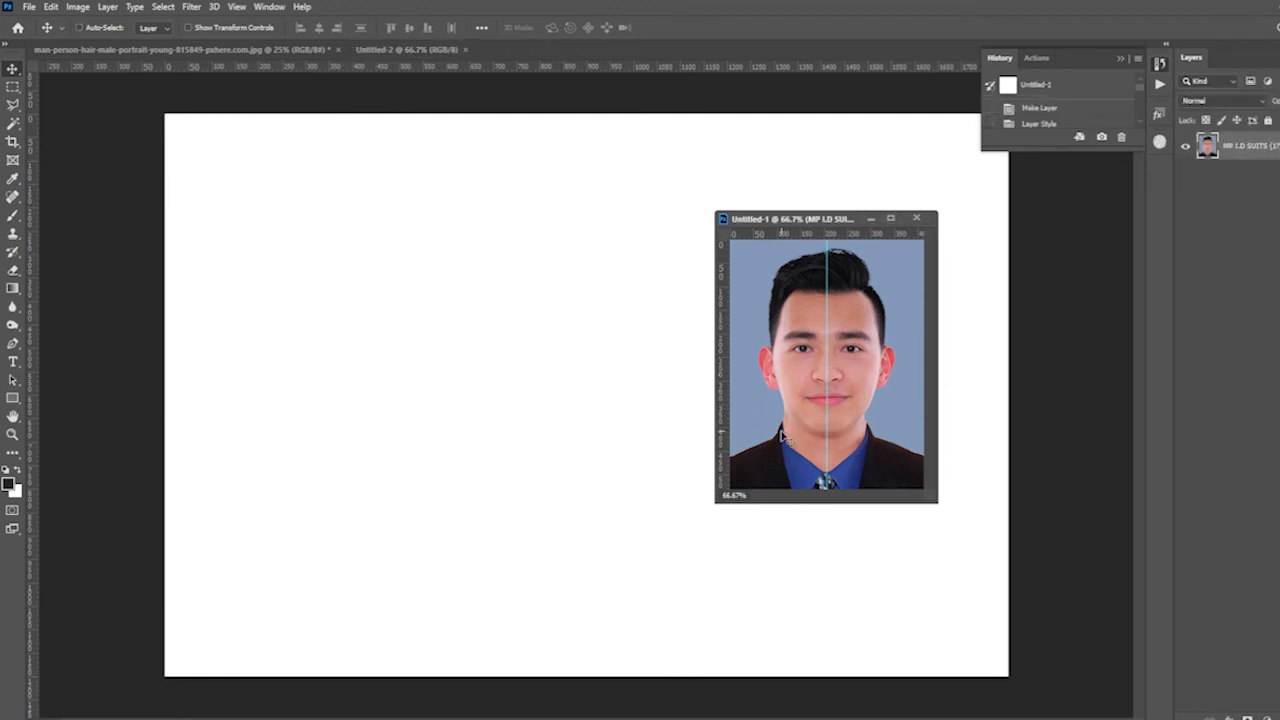
pyautogui.moveTo(822, 363); pyautogui.dragTo(510, 366)
pyautogui.hotkey('ctrl', 'z')
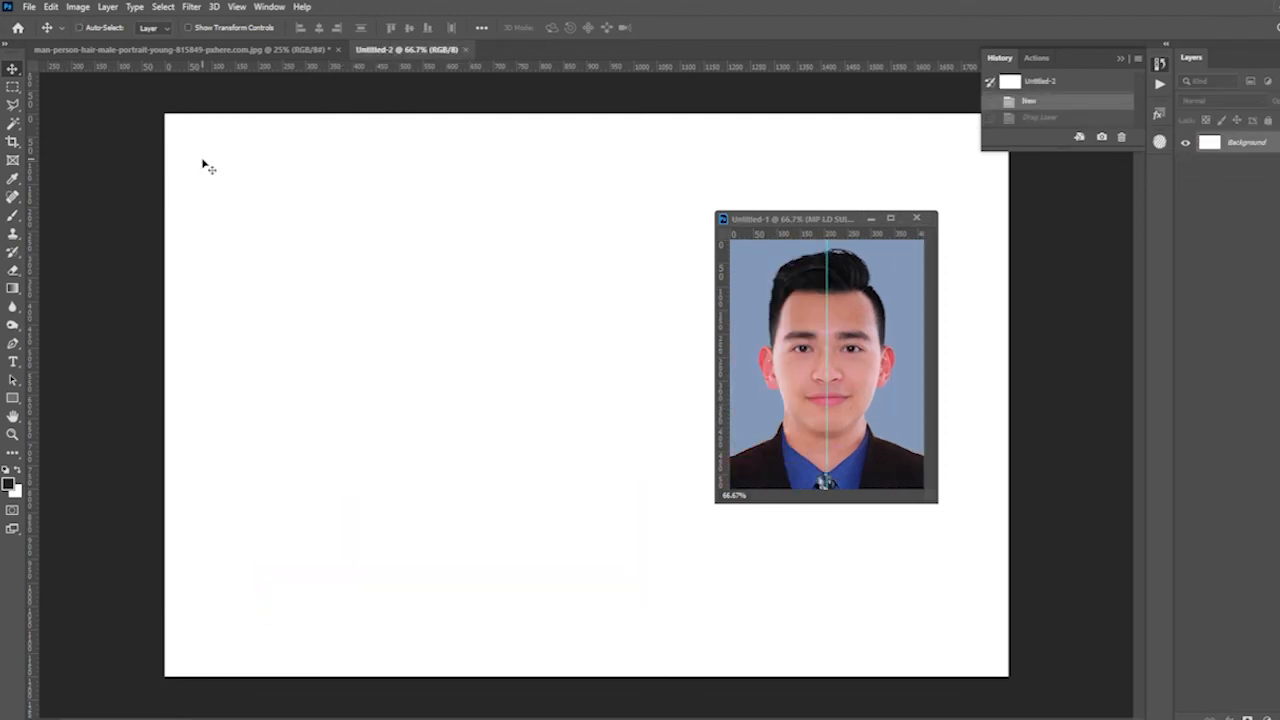
# - Flatten the passport photo, copy it to the upper-left corner of the 6 x 4 sheet, and move its floating window off the sheet
pyautogui.click(106, 7)
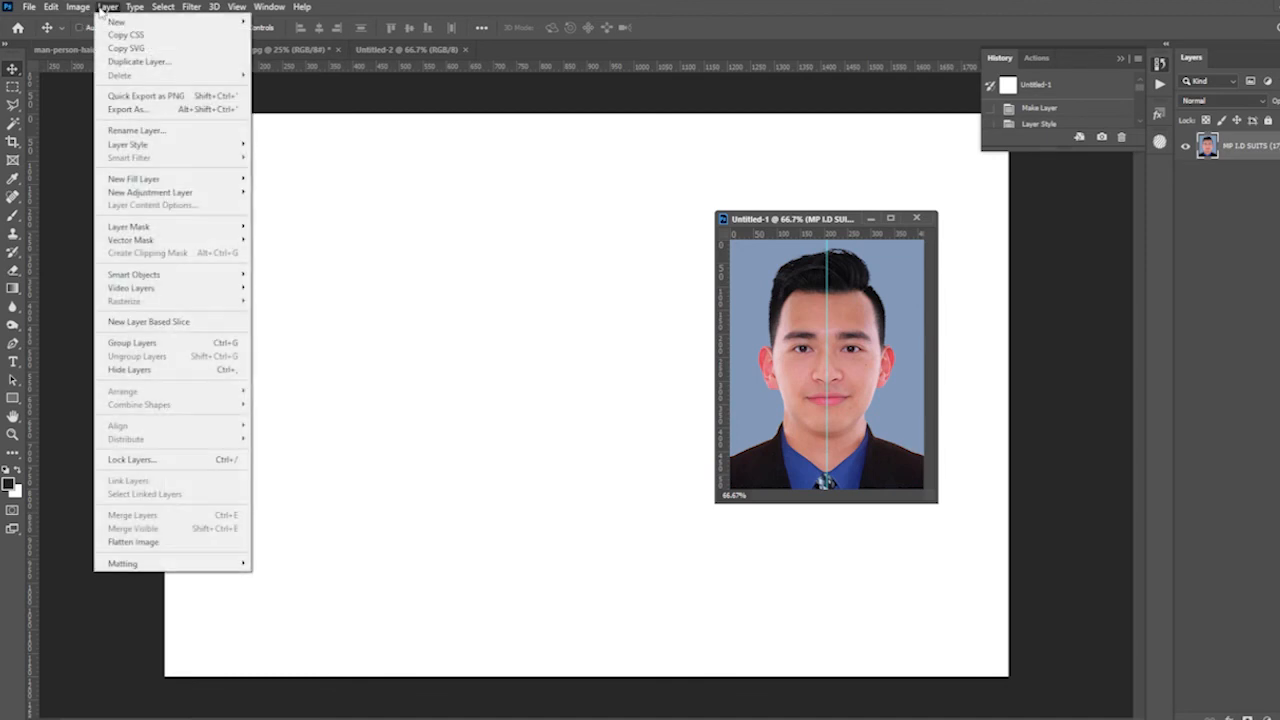
pyautogui.click(130, 543)
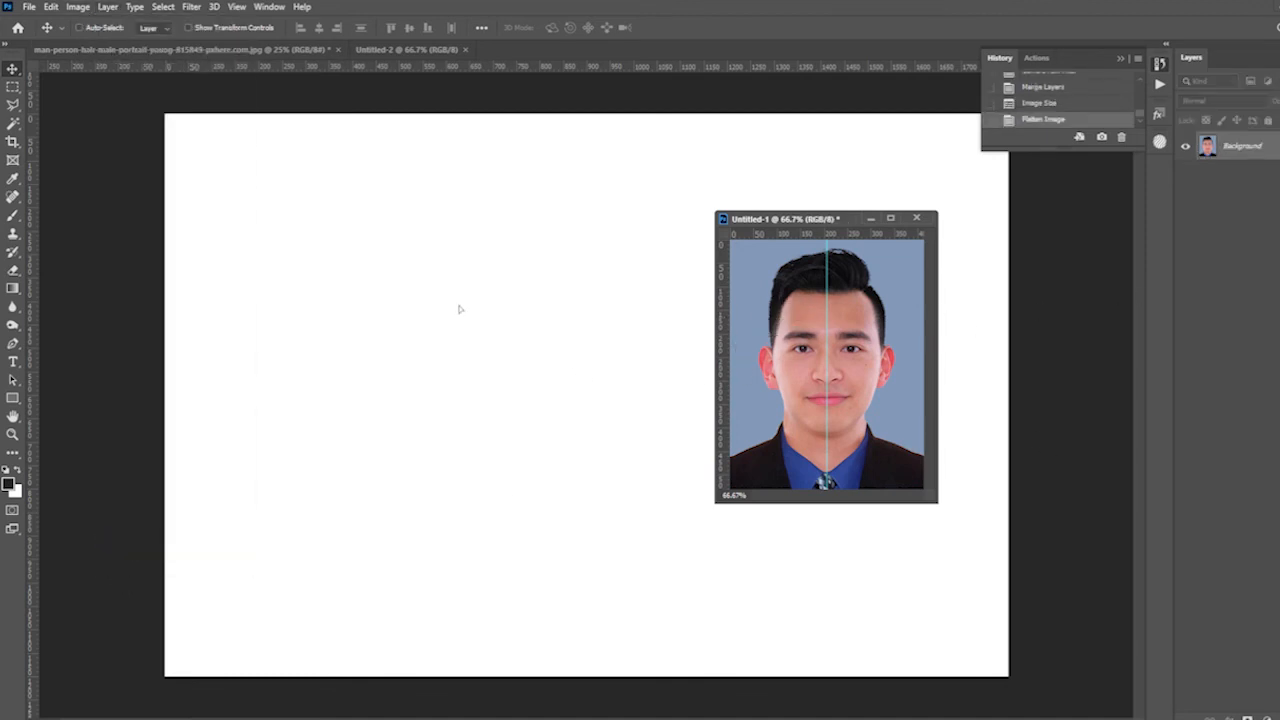
pyautogui.moveTo(459, 310); pyautogui.dragTo(485, 366)
pyautogui.moveTo(547, 300); pyautogui.dragTo(325, 207)
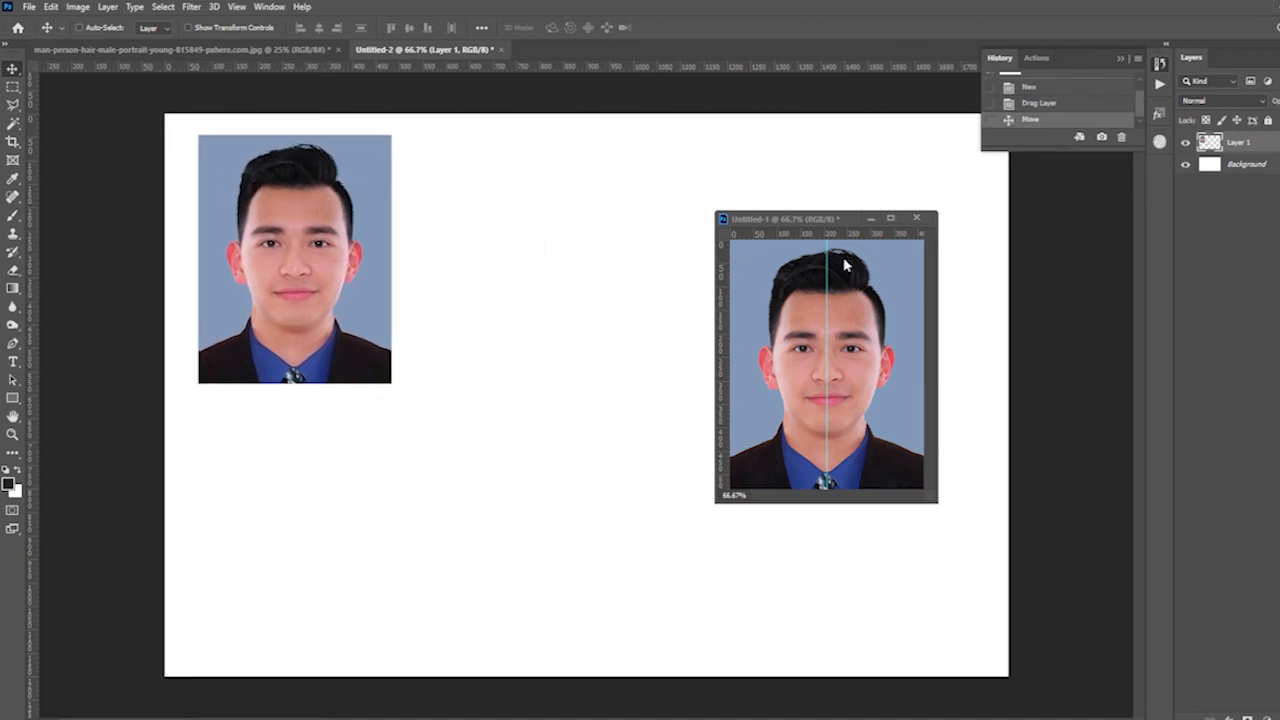
pyautogui.moveTo(820, 219); pyautogui.dragTo(1258, 333)
pyautogui.click(339, 270)
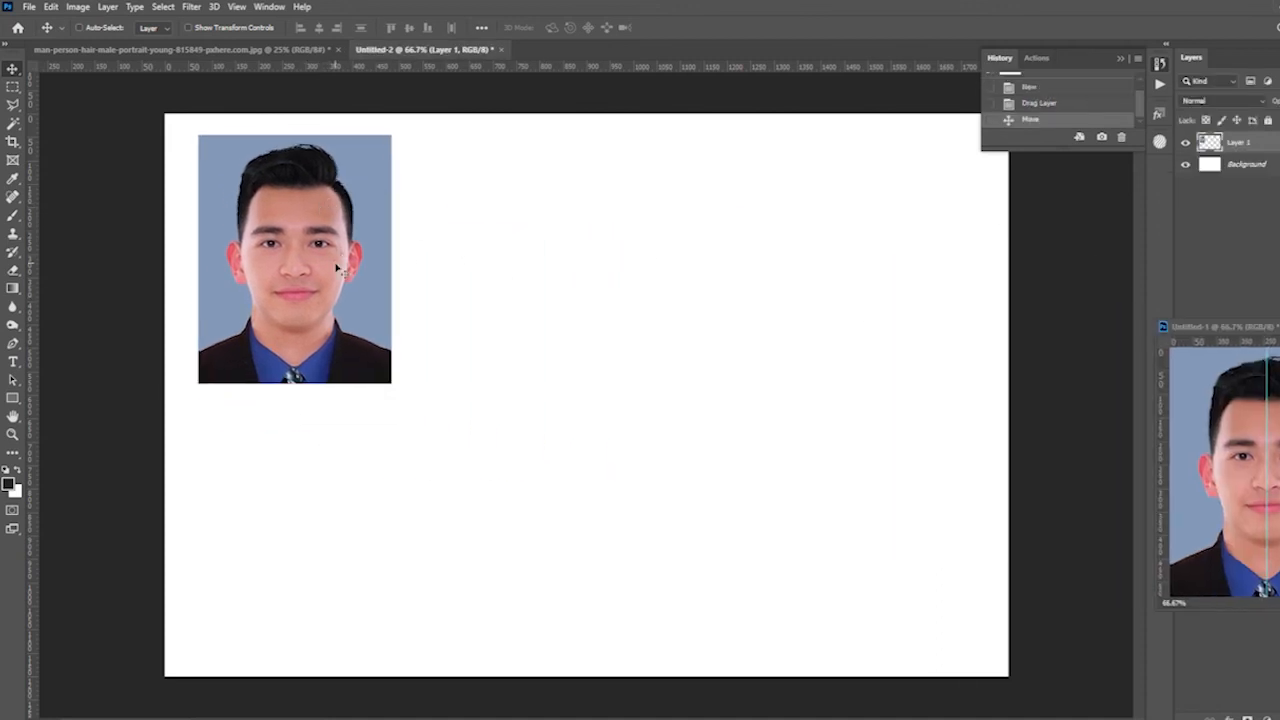
# - Duplicate the photo into an evenly spaced row of four across the sheet and copy that row below for eight photos
pyautogui.moveTo(256, 244); pyautogui.dragTo(920, 268)
pyautogui.keyDown('shift'); pyautogui.click(1262, 215); pyautogui.keyUp('shift')
pyautogui.moveTo(368, 235); pyautogui.dragTo(370, 497)
pyautogui.moveTo(368, 497); pyautogui.dragTo(366, 498)
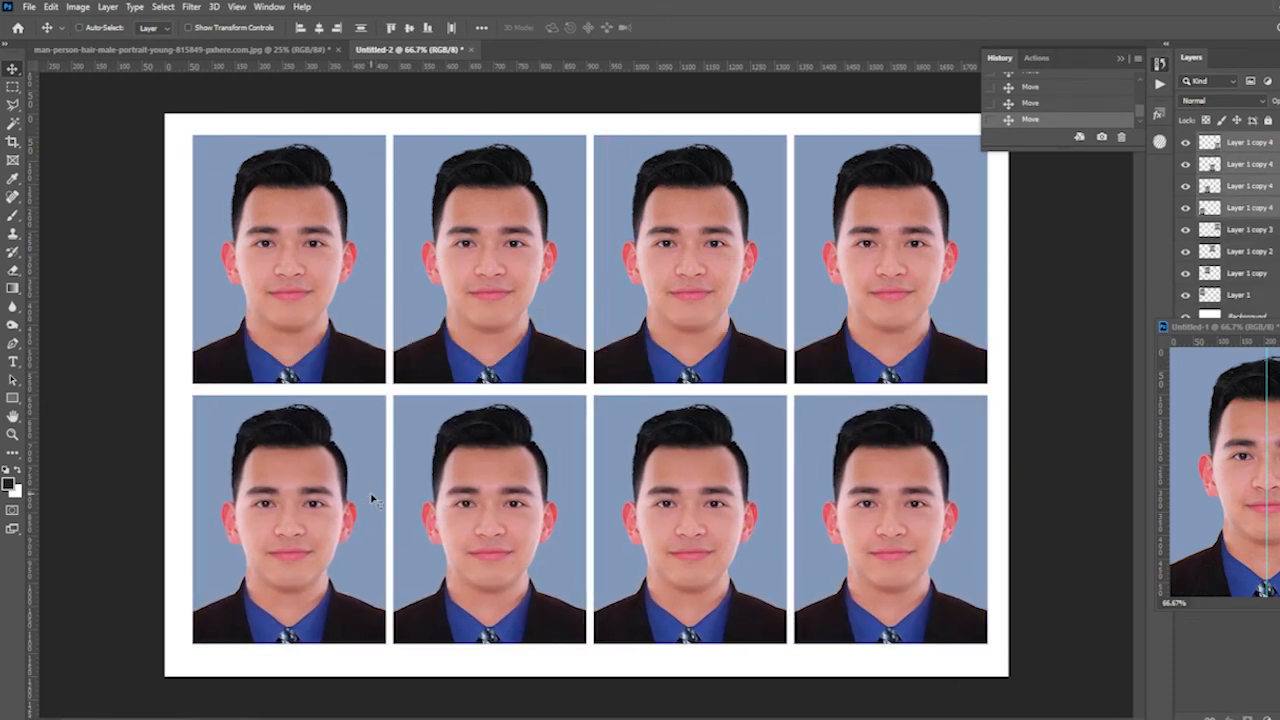